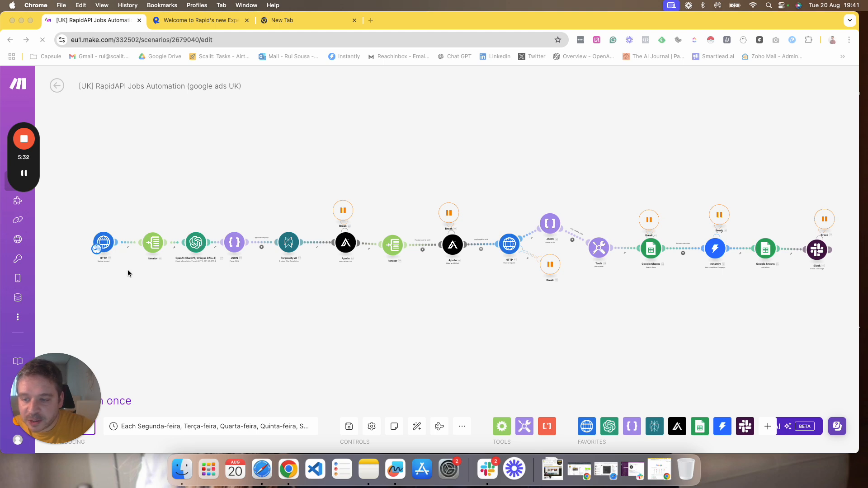
# Look over the jobs automation scenario's module chain and open the settings of the first HTTP module
pyautogui.scroll(3, 178, 273)
pyautogui.scroll(2, 179, 277)
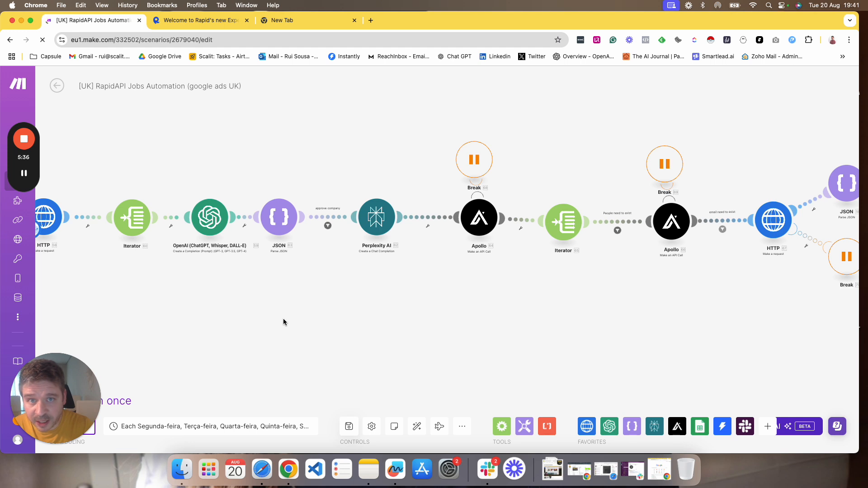
pyautogui.scroll(-3, 357, 305)
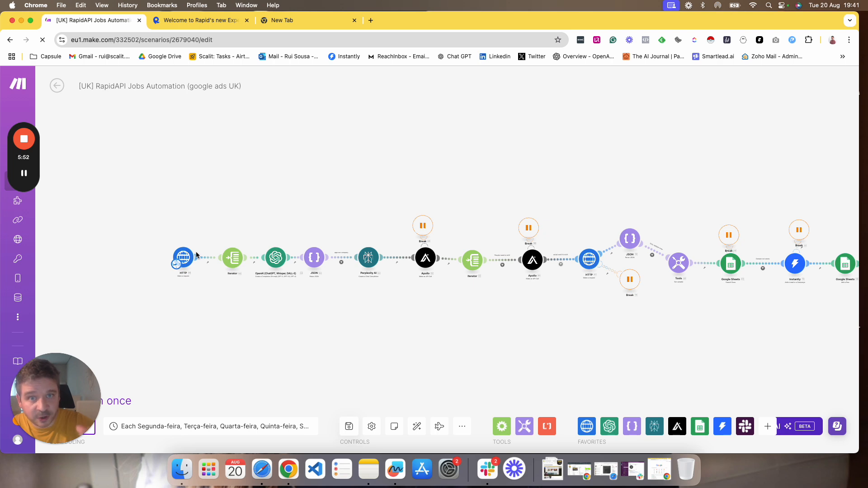
pyautogui.scroll(8, 197, 254)
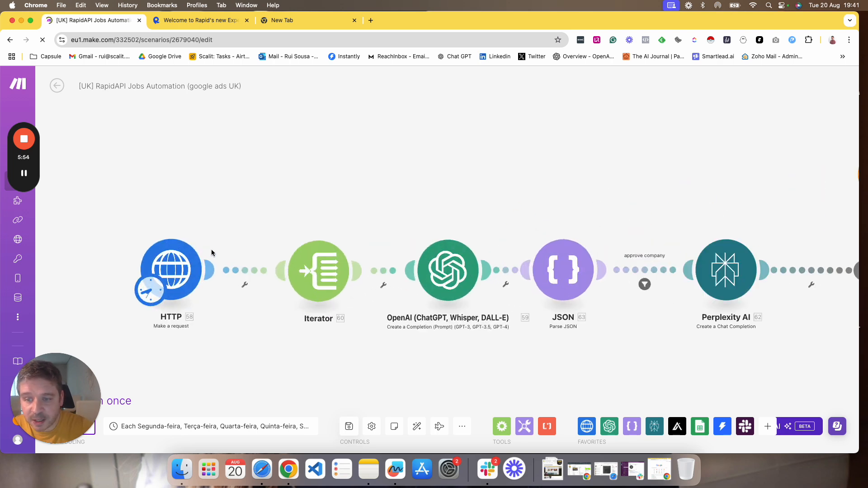
pyautogui.moveTo(326, 159); pyautogui.dragTo(338, 153)
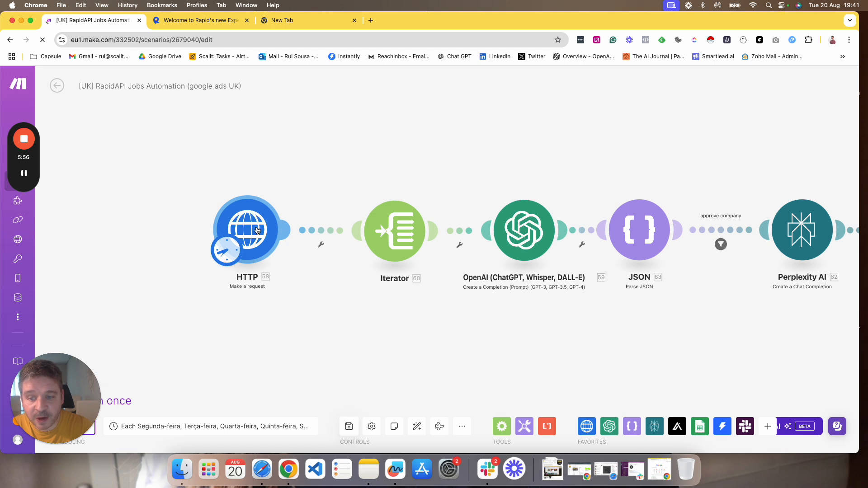
pyautogui.click(258, 229)
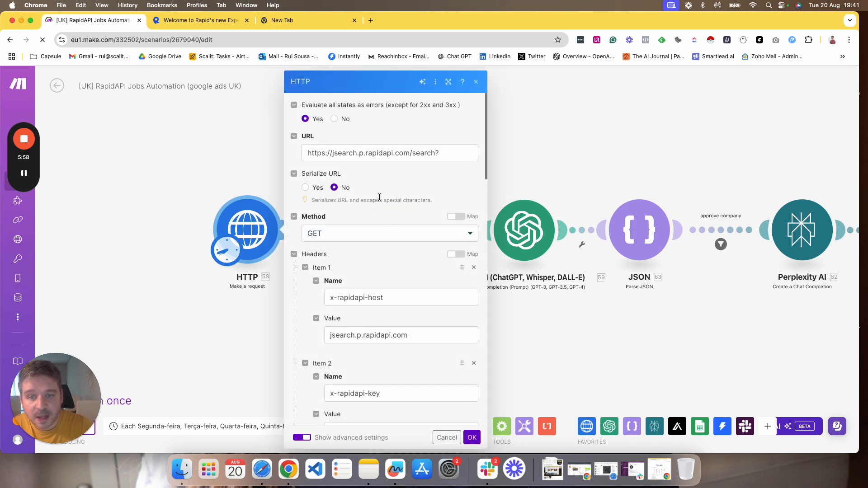
# Switch to the RapidAPI hub and look through its Trending APIs and Best For Your Daily Routine listings
pyautogui.click(209, 21)
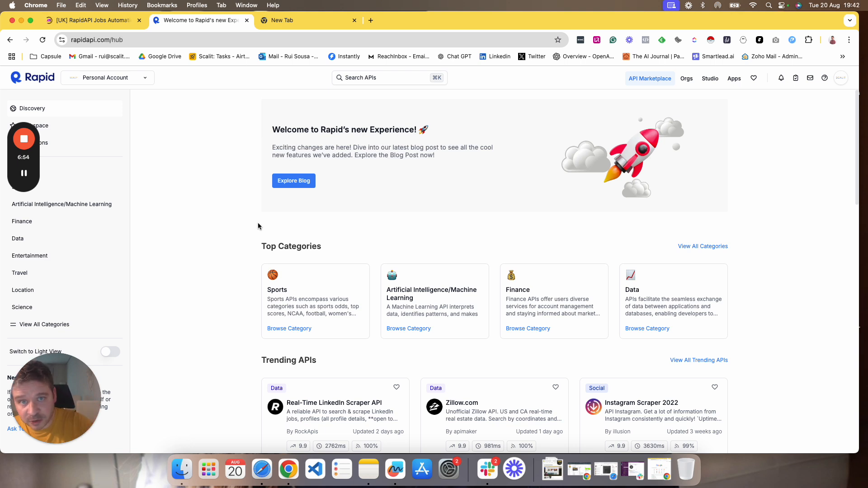
pyautogui.scroll(-6, 273, 213)
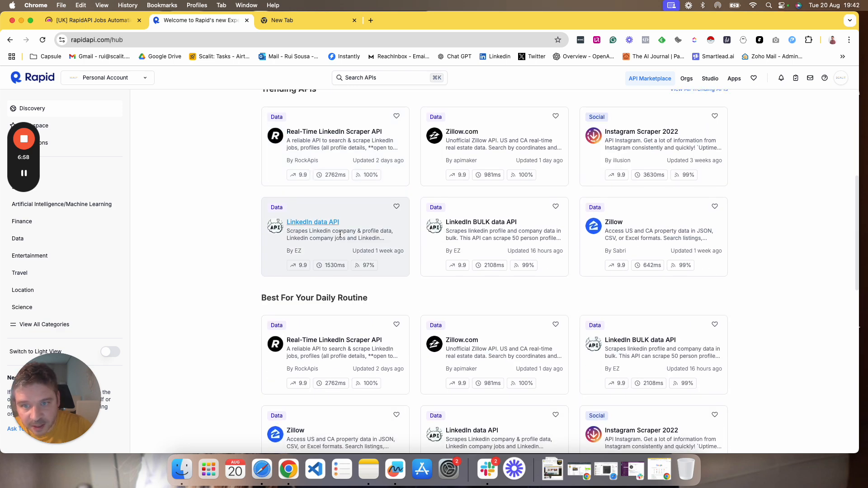
pyautogui.scroll(1, 344, 226)
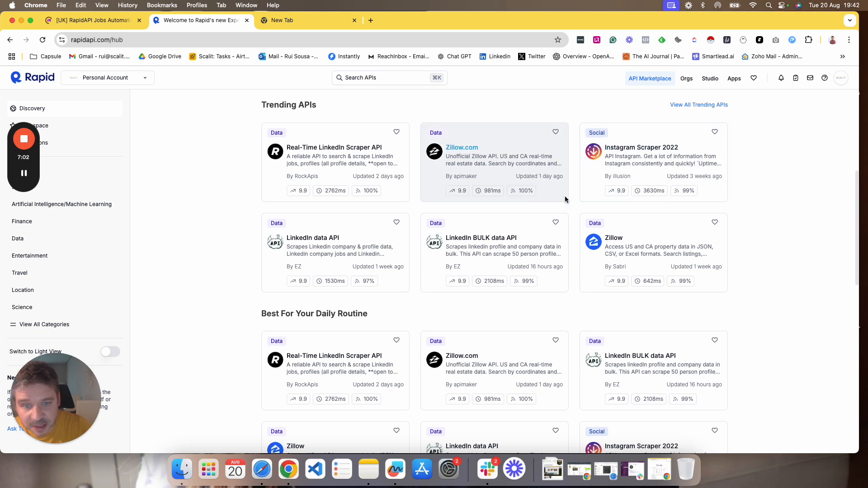
pyautogui.scroll(-2, 565, 196)
pyautogui.scroll(-8, 561, 271)
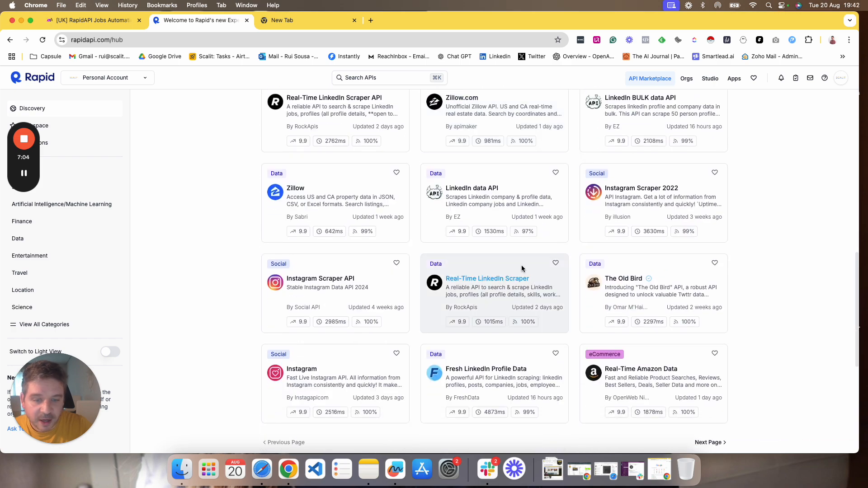
pyautogui.scroll(15, 455, 248)
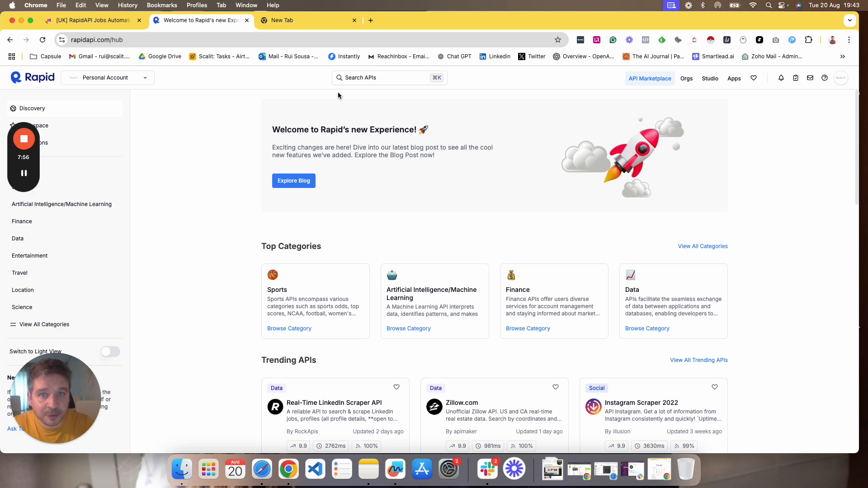
# Search the API marketplace for "job" and open the JSearch API from the results
pyautogui.click(354, 80)
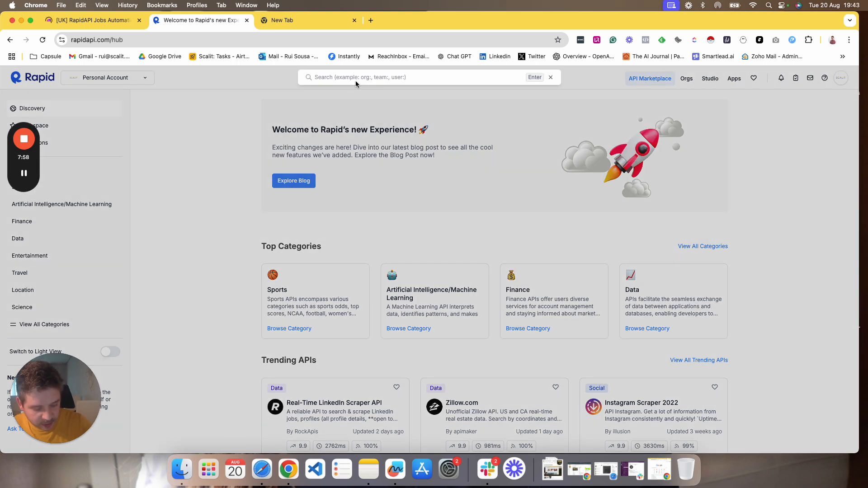
pyautogui.write('job')
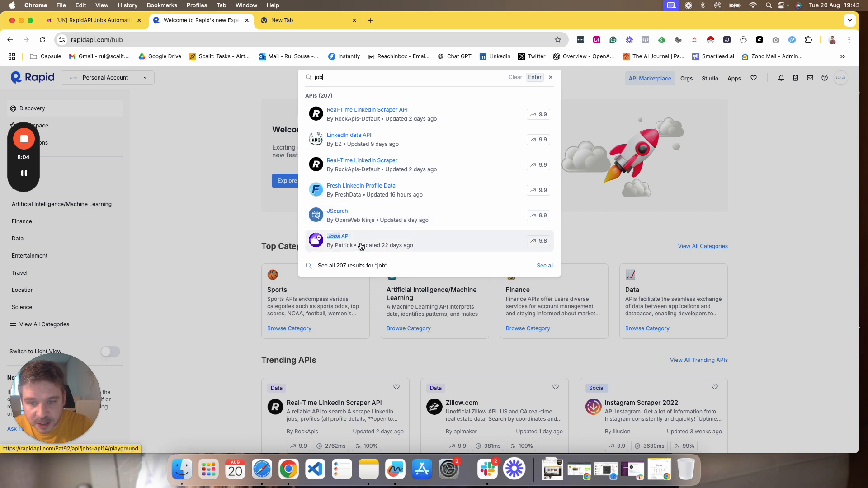
pyautogui.press('Return')
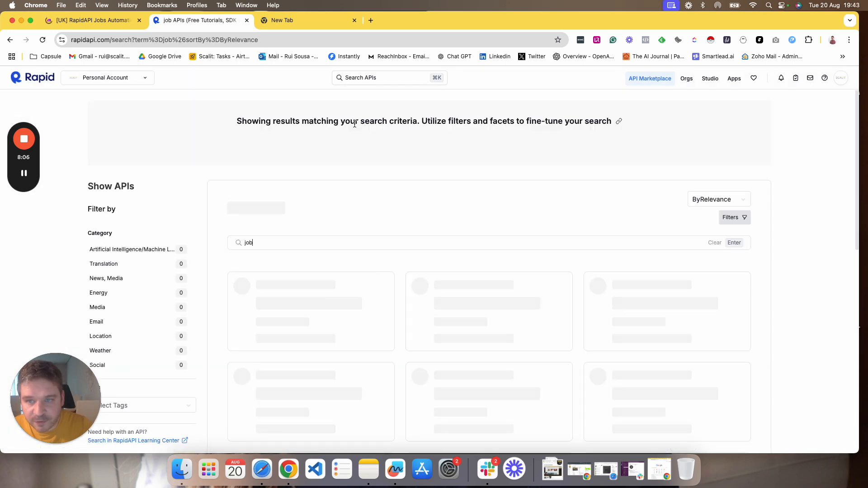
pyautogui.scroll(-3, 381, 251)
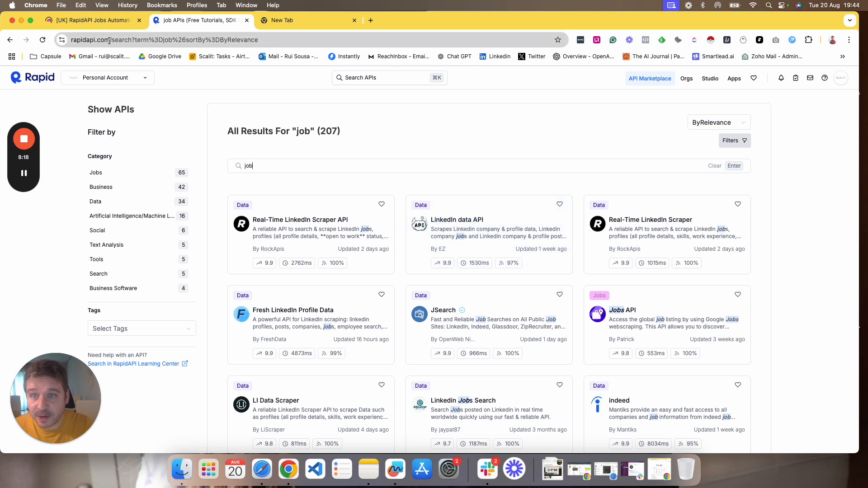
pyautogui.scroll(-3, 505, 248)
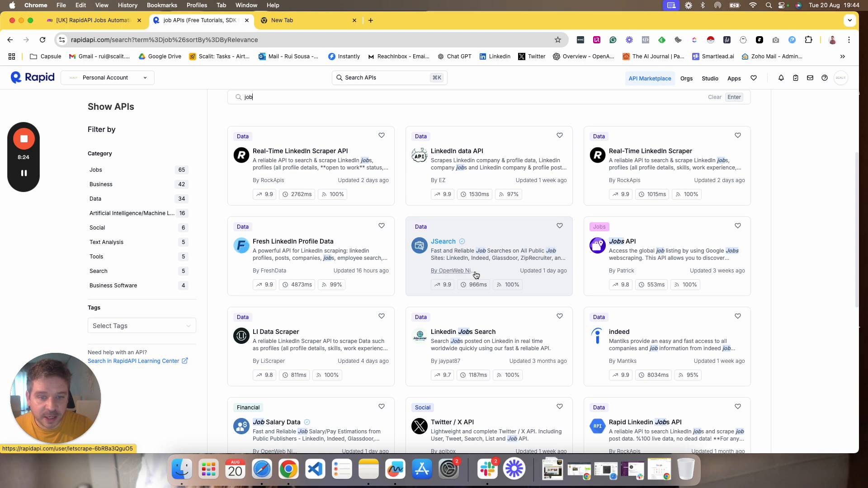
pyautogui.click(445, 244)
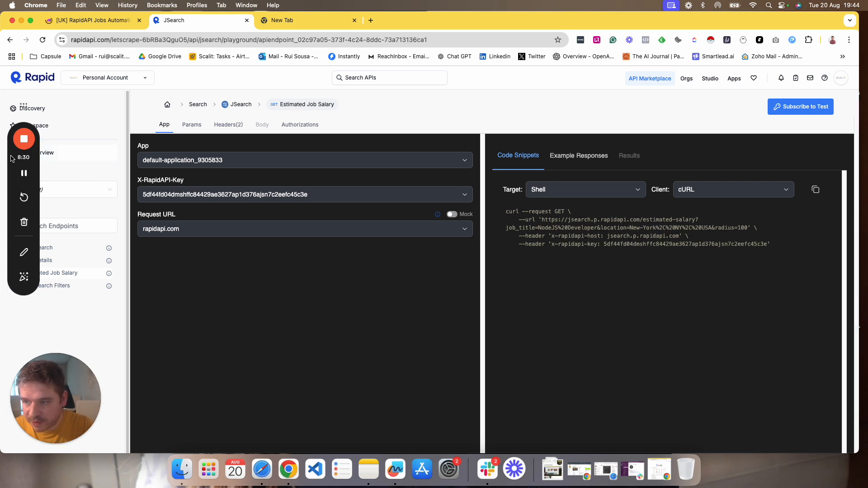
# Open JSearch's API overview and read through its introduction, getting-started steps, endpoints and rate-limit documentation
pyautogui.moveTo(9, 159); pyautogui.dragTo(838, 192)
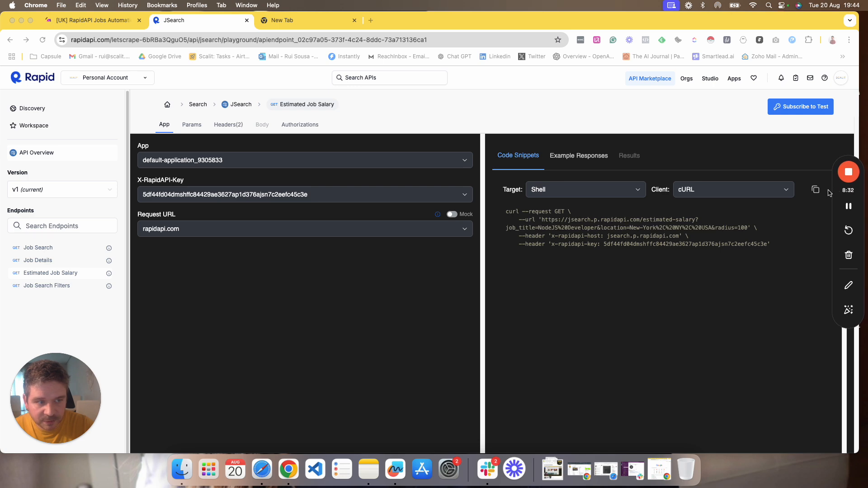
pyautogui.click(41, 155)
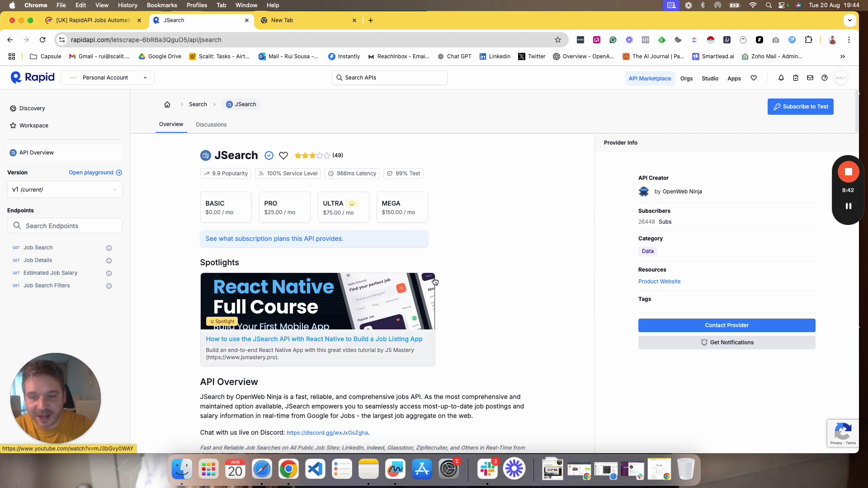
pyautogui.scroll(-4, 264, 198)
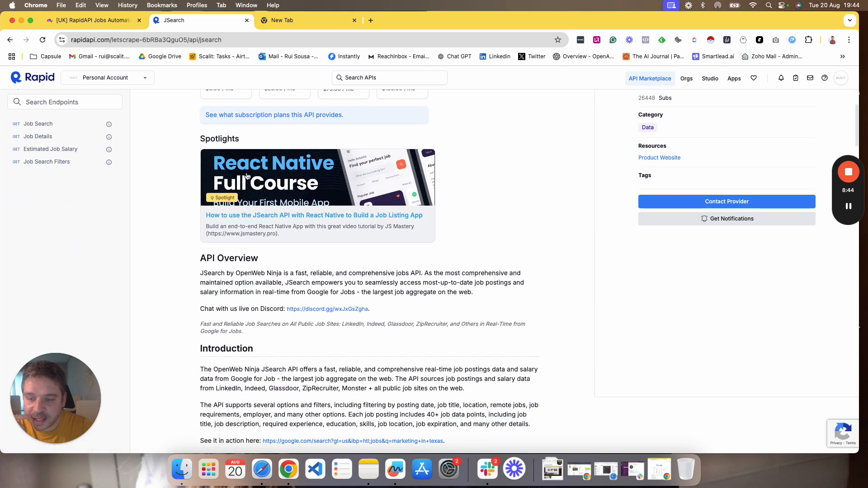
pyautogui.scroll(-5, 264, 198)
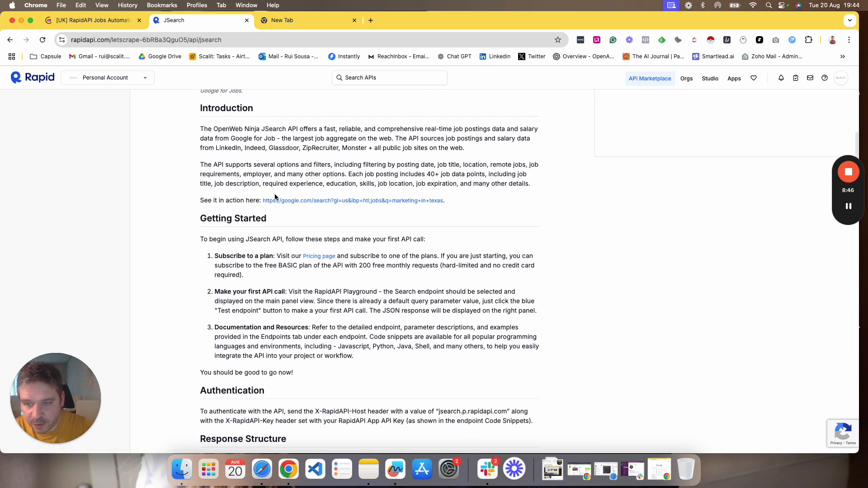
pyautogui.scroll(-5, 276, 211)
pyautogui.scroll(-15, 276, 210)
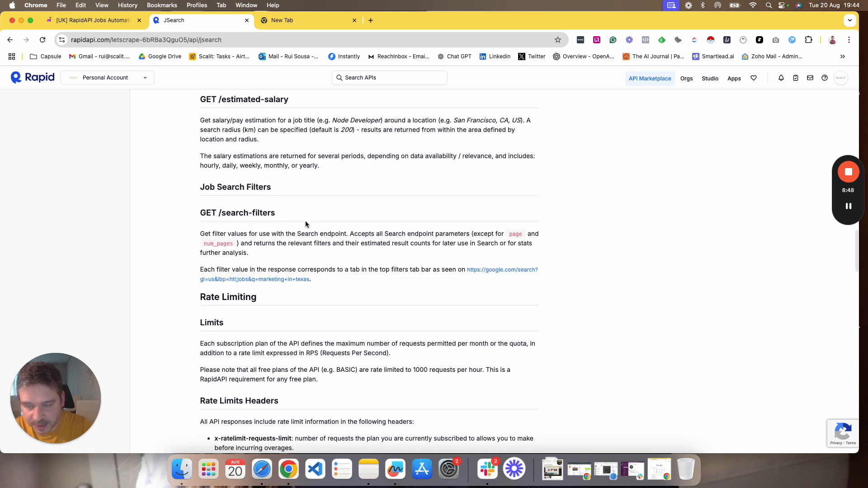
pyautogui.scroll(-6, 297, 254)
pyautogui.scroll(20, 295, 257)
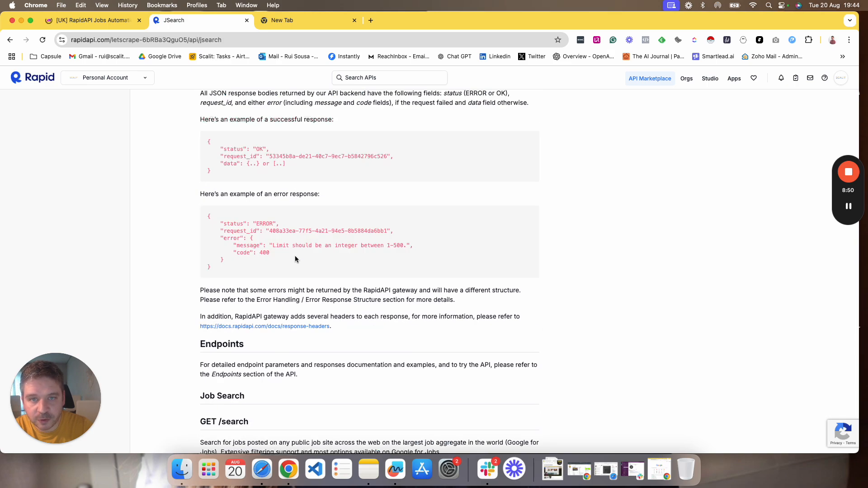
pyautogui.scroll(1, 296, 259)
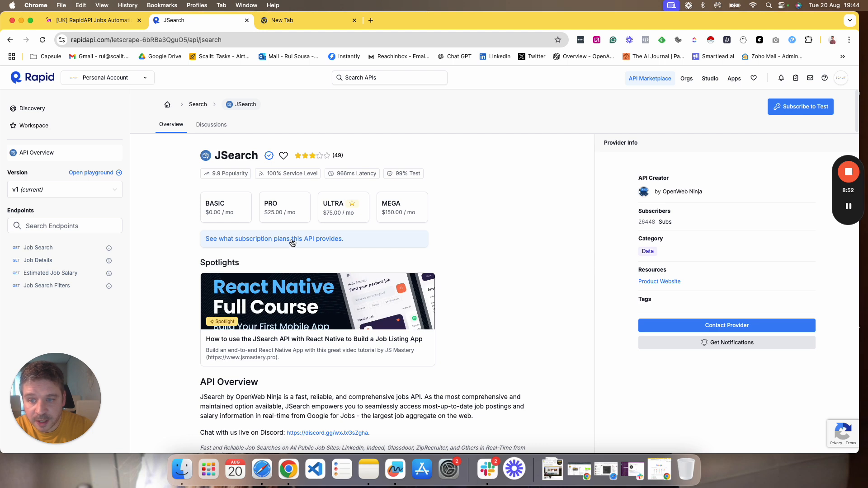
# Subscribe to JSearch's free Basic plan and skip the feedback survey
pyautogui.click(794, 108)
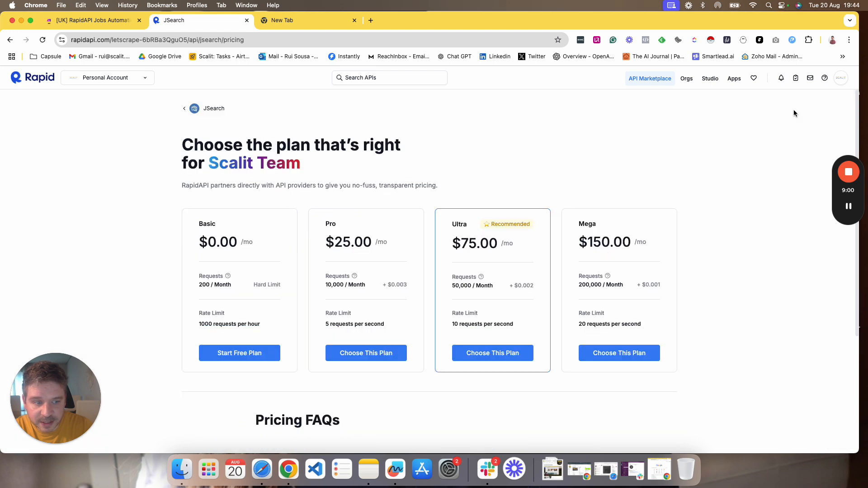
pyautogui.click(236, 355)
pyautogui.click(511, 148)
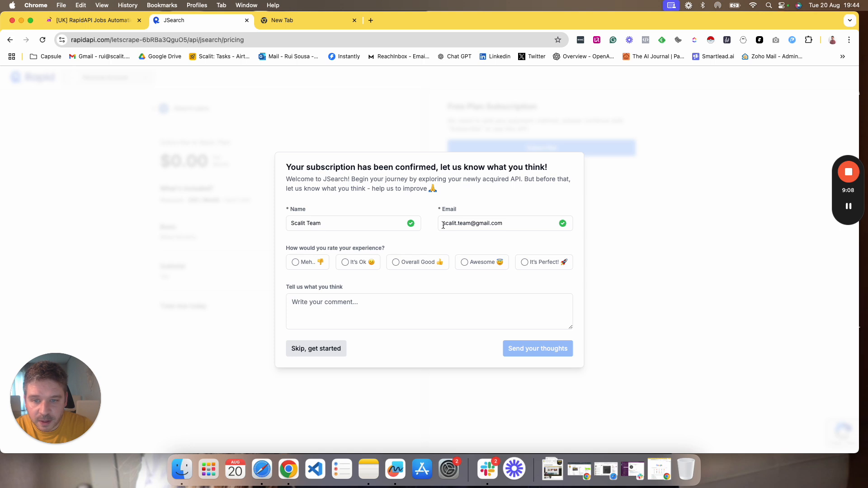
pyautogui.click(309, 351)
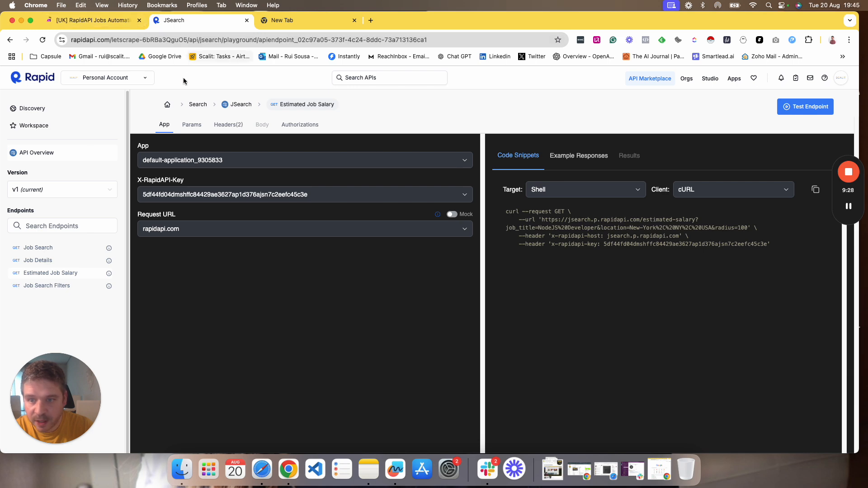
# Check the Basic plan's monthly request limit on JSearch's pricing page
pyautogui.click(40, 156)
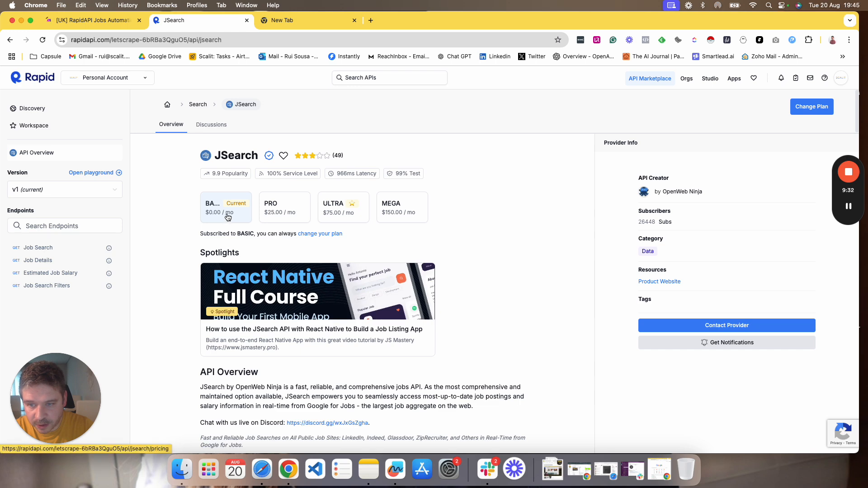
pyautogui.click(228, 217)
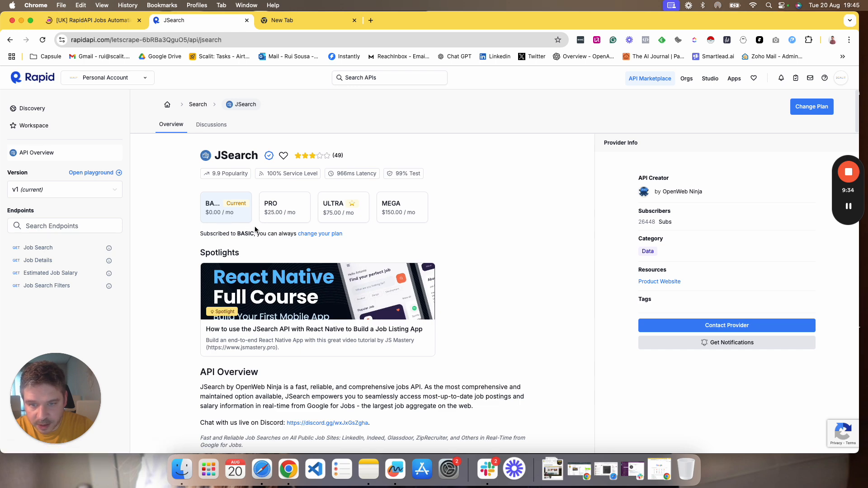
pyautogui.moveTo(202, 285); pyautogui.dragTo(266, 286)
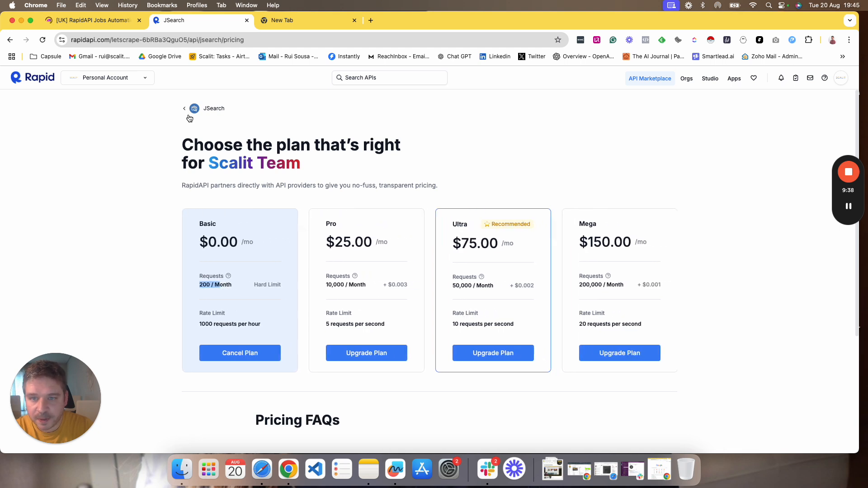
# Return to the JSearch overview and open the Job Search endpoint in the playground
pyautogui.click(208, 108)
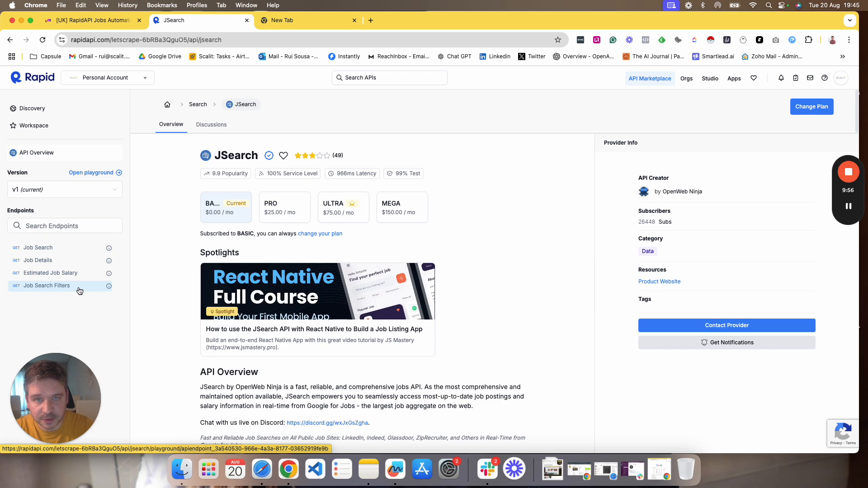
pyautogui.click(69, 250)
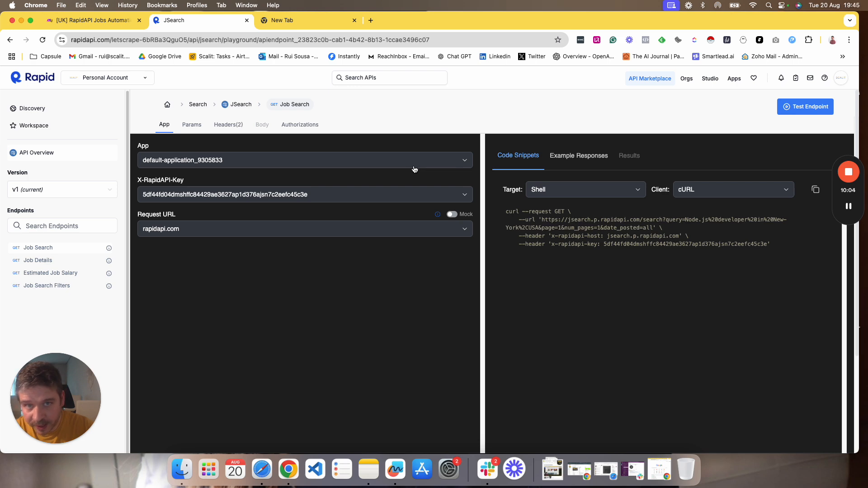
# Switch to the Make scenario, look through the available HTTP actions and open the first HTTP module's request settings
pyautogui.click(107, 18)
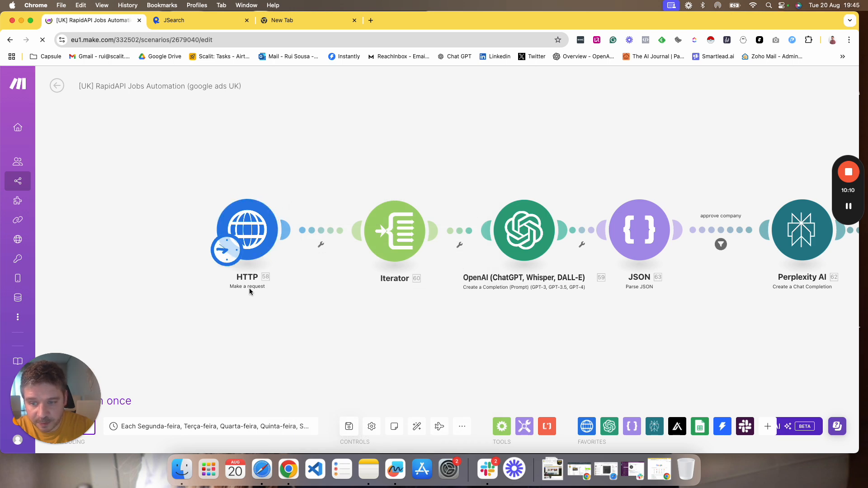
pyautogui.click(590, 431)
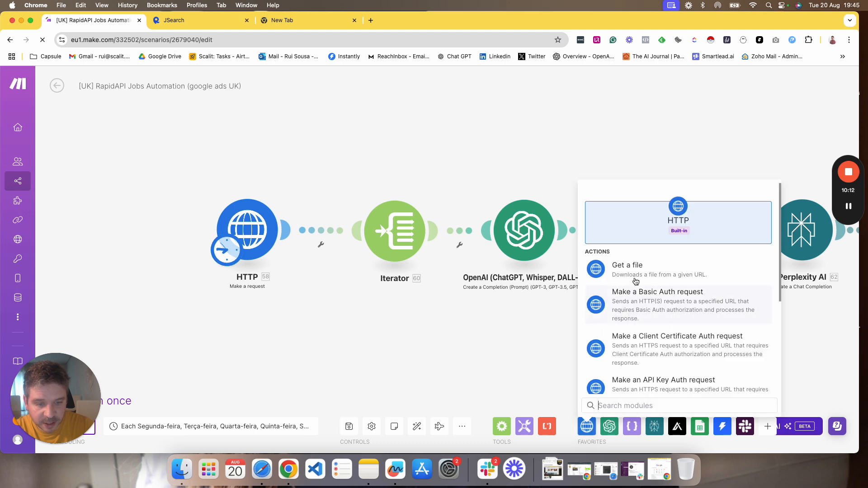
pyautogui.scroll(-3, 635, 362)
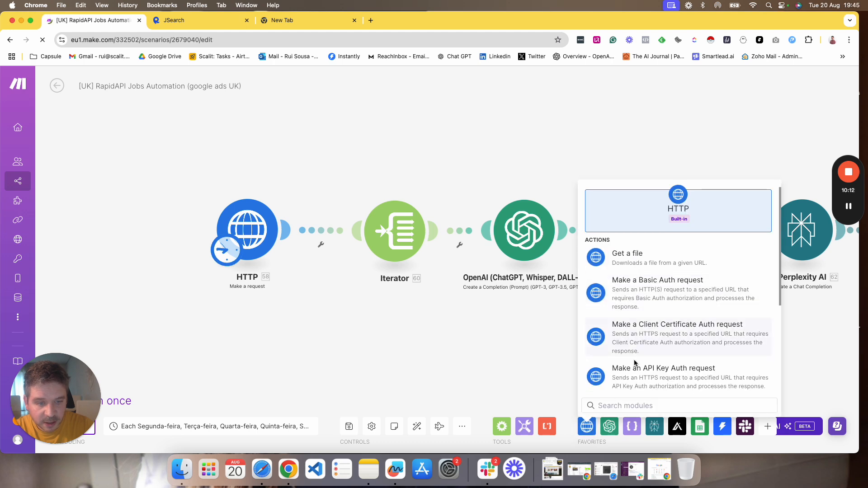
pyautogui.click(517, 321)
pyautogui.click(255, 227)
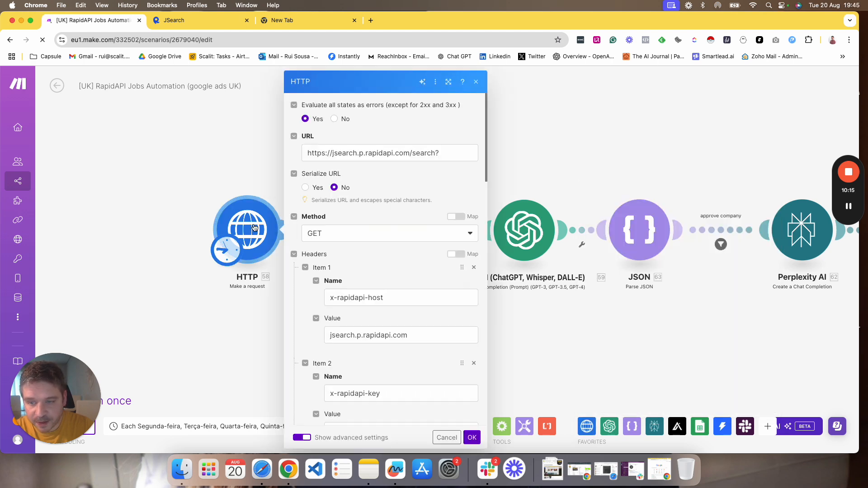
# Check the scenario's schedule settings, close them, and reopen the first HTTP module to review its URL and headers
pyautogui.click(235, 256)
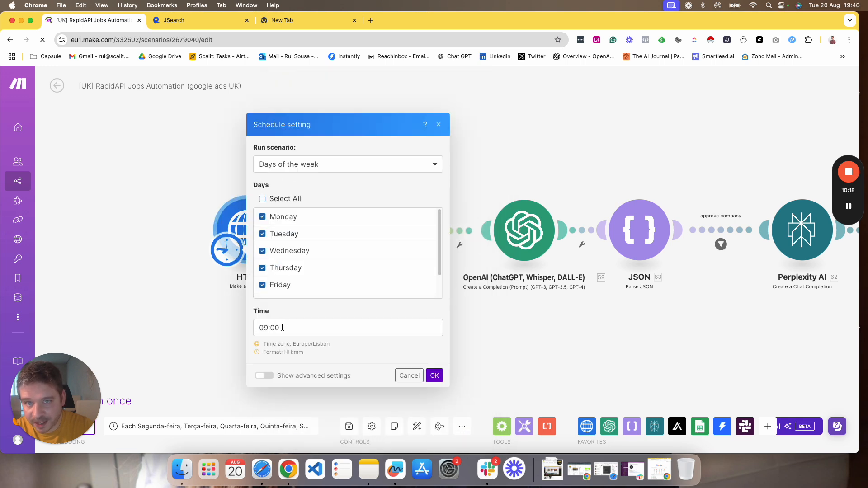
pyautogui.click(186, 335)
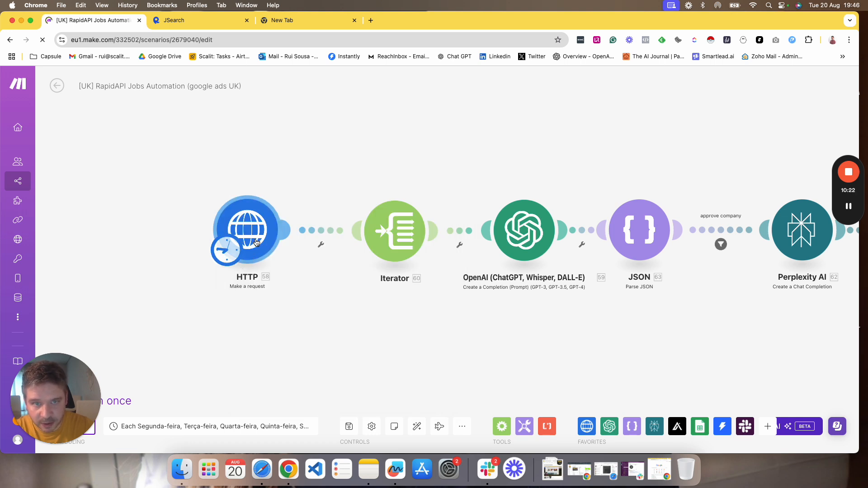
pyautogui.click(259, 221)
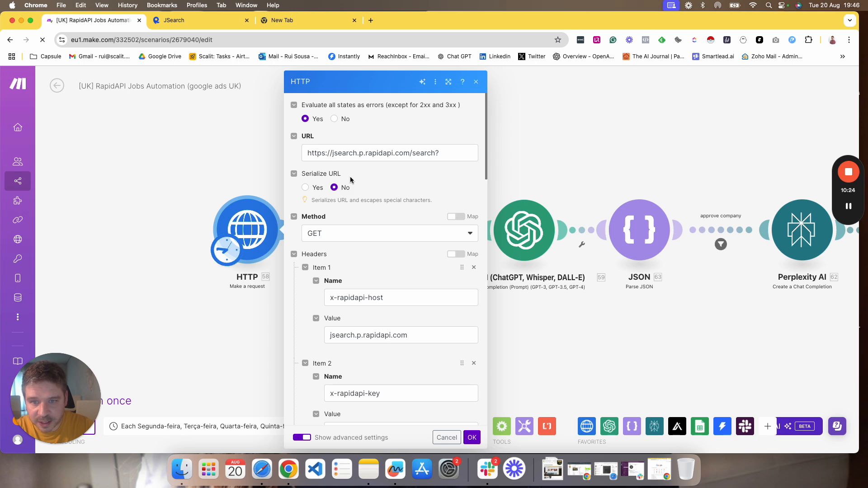
pyautogui.scroll(-15, 374, 207)
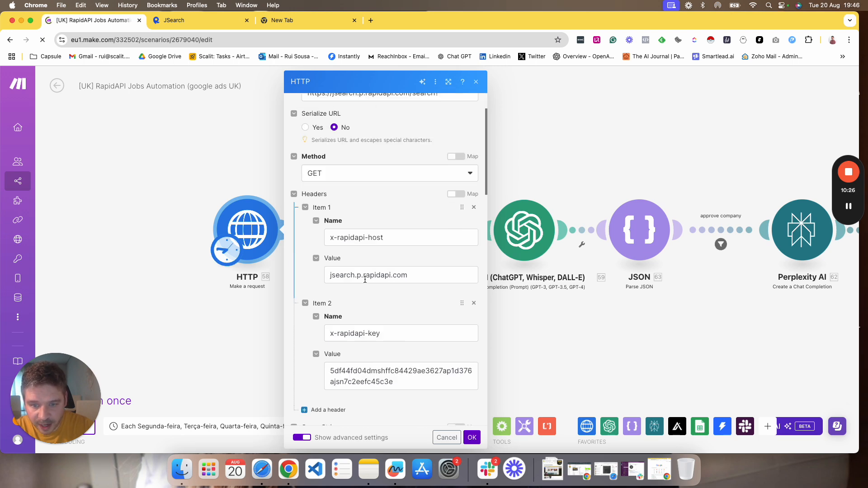
pyautogui.scroll(10, 354, 253)
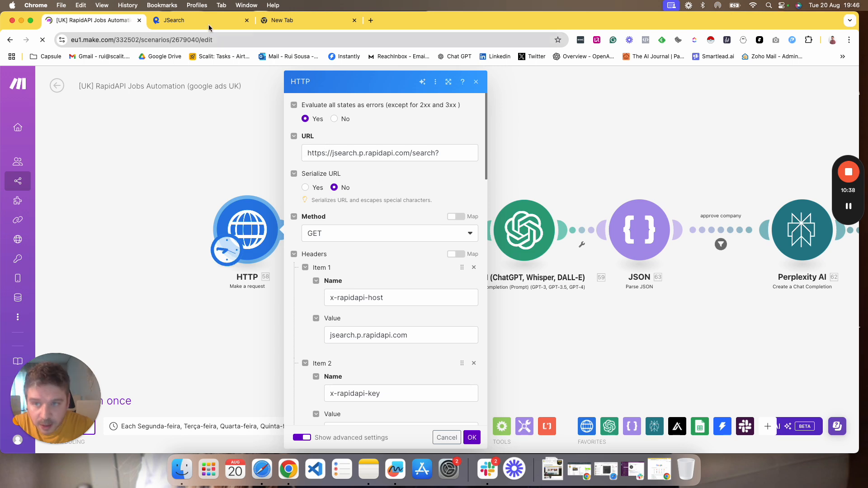
# Switch to the JSearch playground and examine the request method and base URL in the Job Search cURL snippet
pyautogui.click(182, 21)
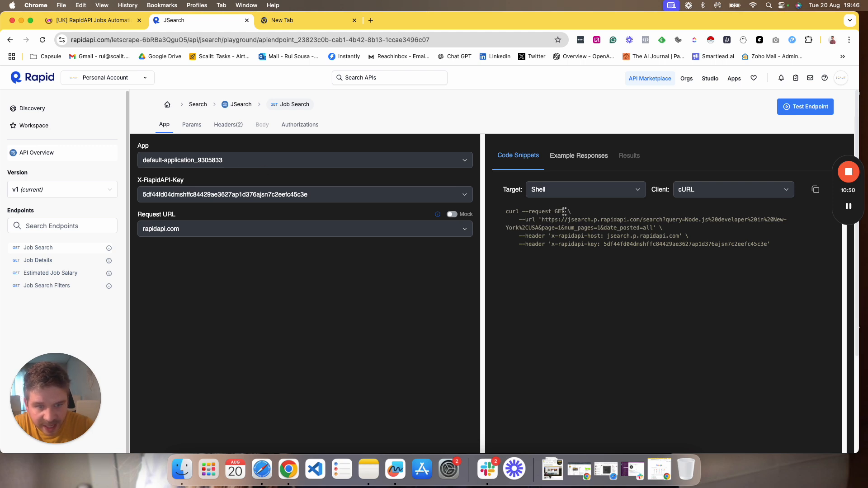
pyautogui.doubleClick(560, 211)
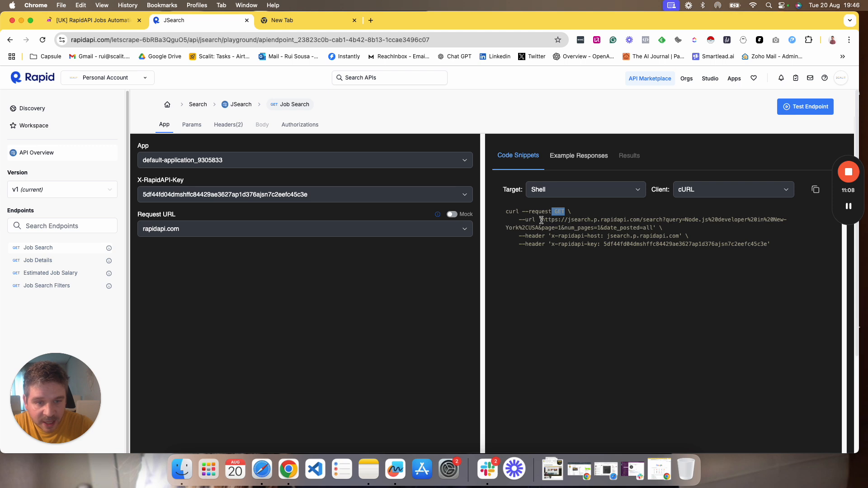
pyautogui.moveTo(542, 220); pyautogui.dragTo(666, 218)
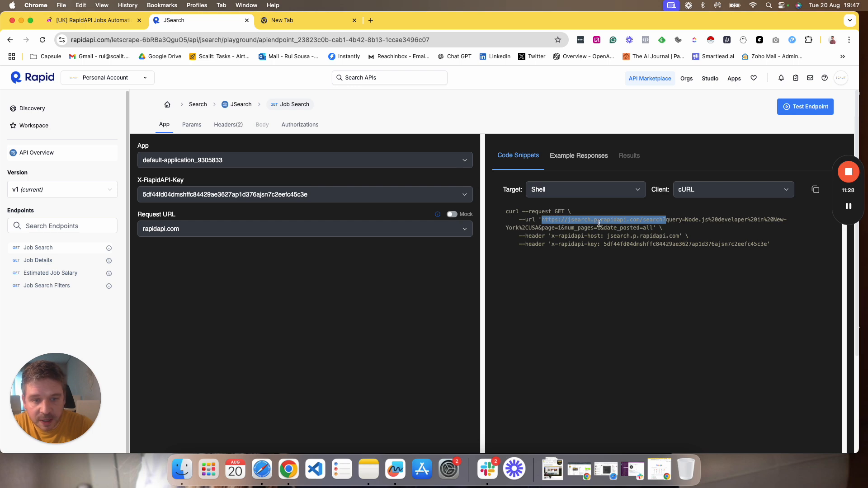
# Return to the Make scenario, check the HTTP module's request URL and set its method to GET
pyautogui.click(112, 20)
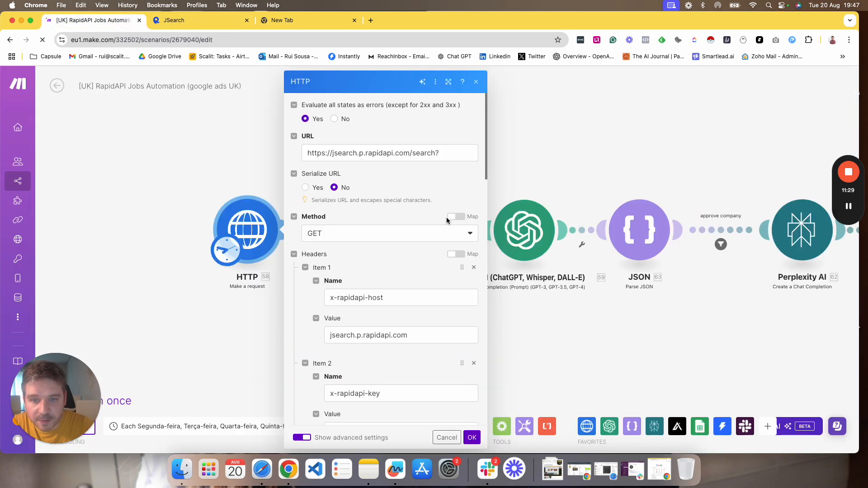
pyautogui.click(336, 153)
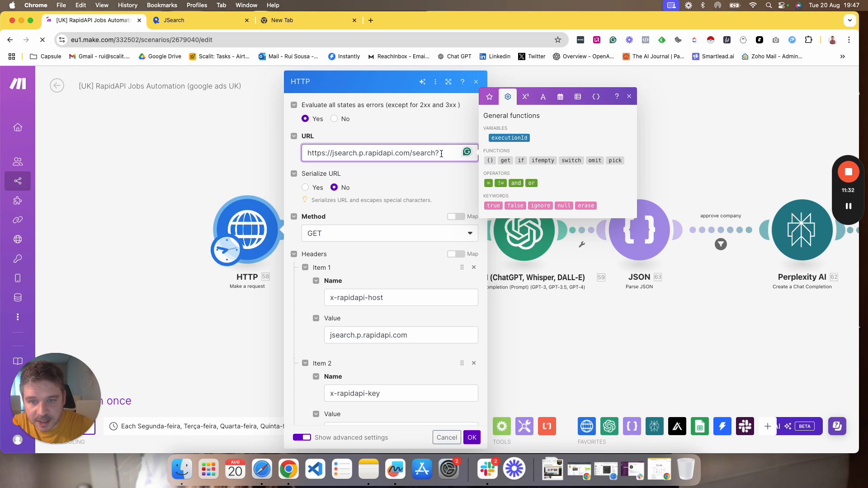
pyautogui.click(333, 232)
pyautogui.click(327, 253)
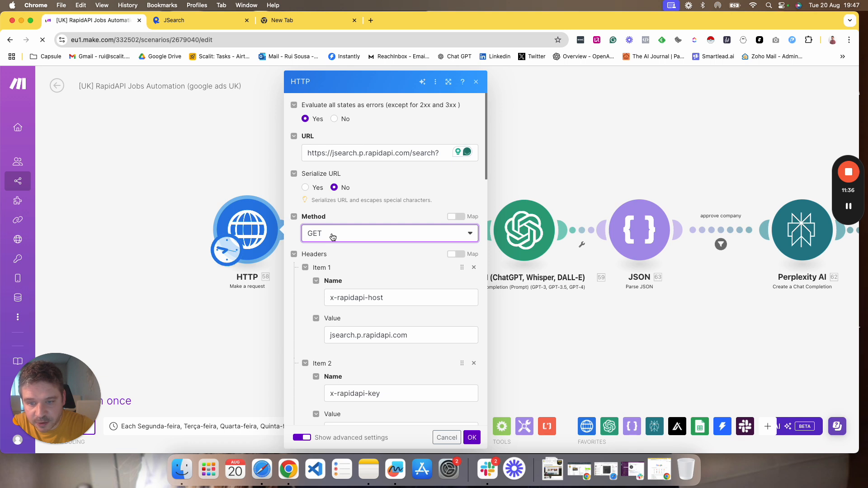
# Open the Job Search endpoint's headers in JSearch and examine the x-rapidapi-host name and value in the cURL snippet
pyautogui.scroll(-4, 353, 217)
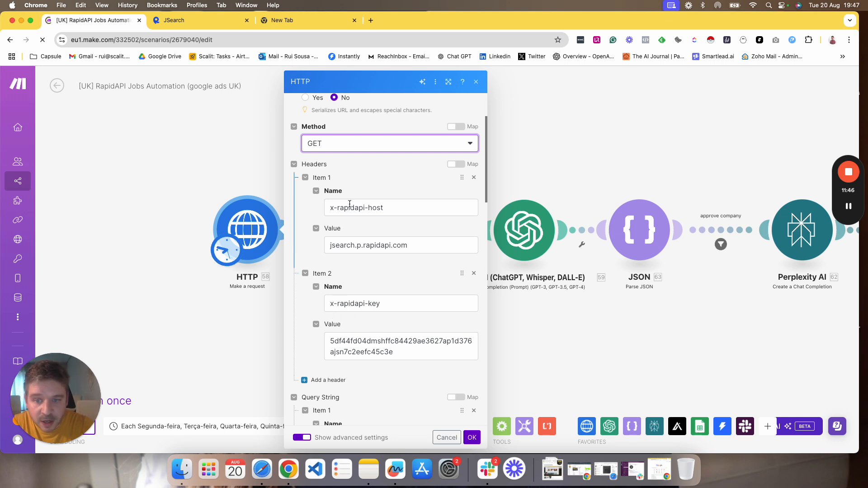
pyautogui.click(181, 19)
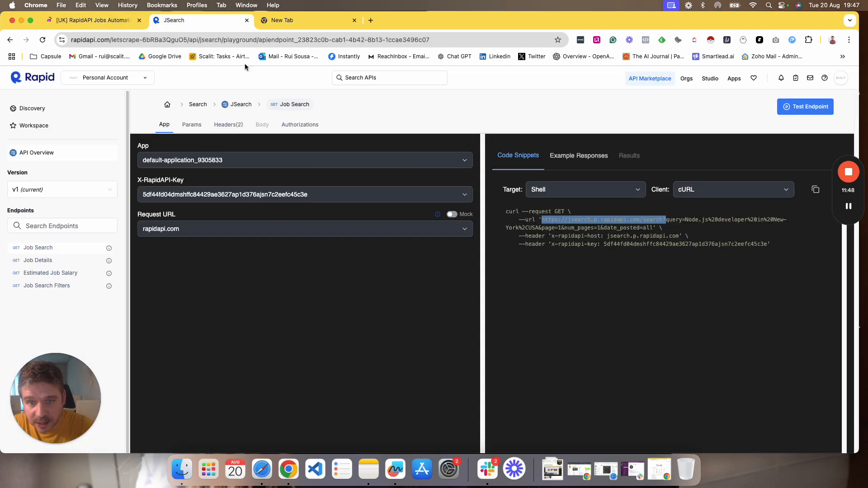
pyautogui.click(228, 128)
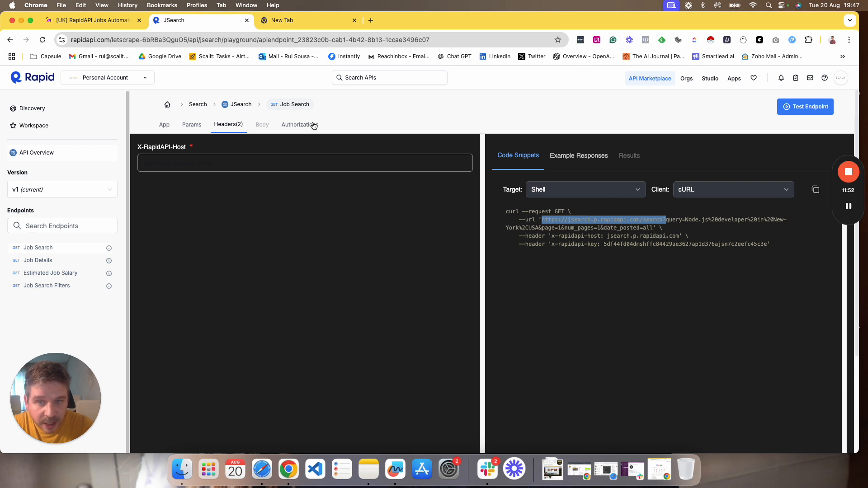
pyautogui.moveTo(219, 163)
pyautogui.mouseDown()
pyautogui.moveTo(165, 138)
pyautogui.moveTo(139, 146)
pyautogui.moveTo(237, 215)
pyautogui.moveTo(214, 167)
pyautogui.mouseUp()
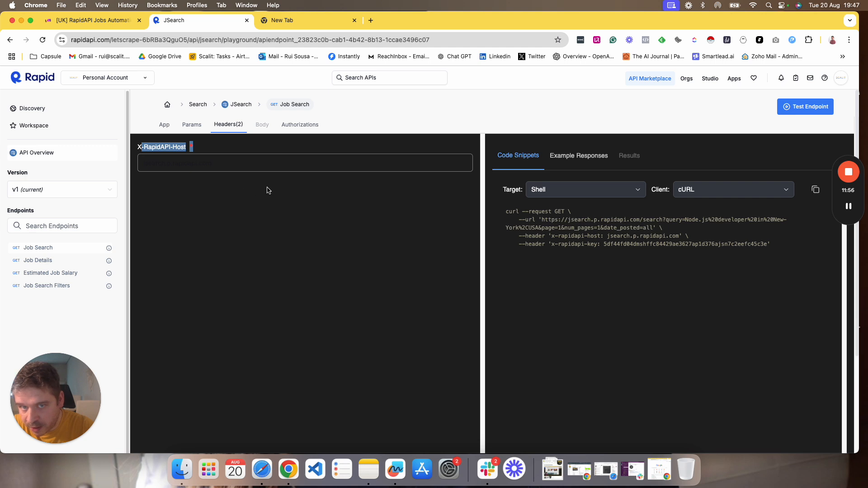
pyautogui.moveTo(528, 235); pyautogui.dragTo(545, 244)
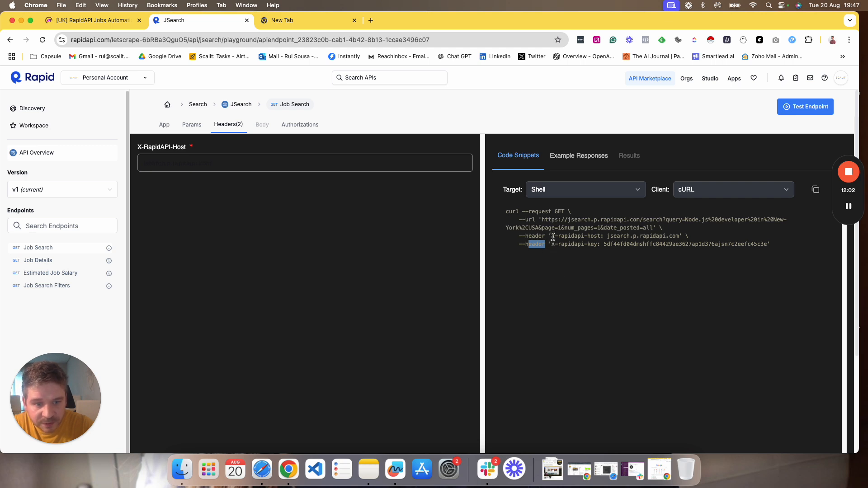
pyautogui.moveTo(551, 236); pyautogui.dragTo(679, 236)
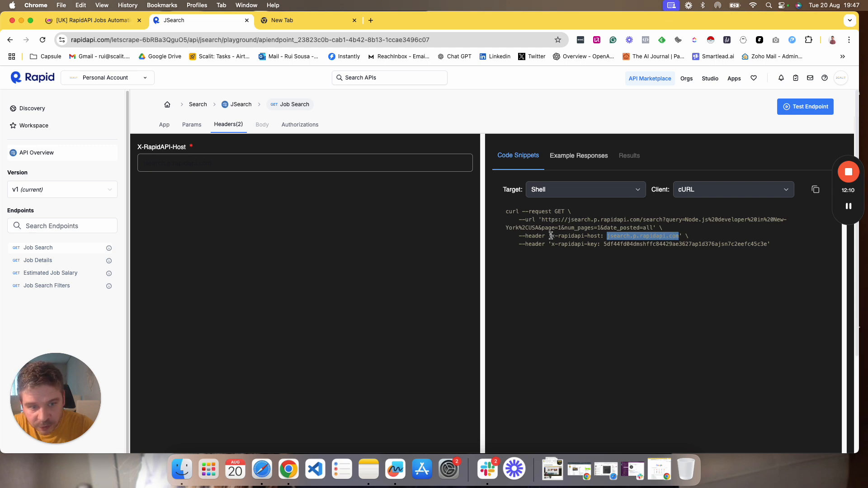
pyautogui.moveTo(551, 236); pyautogui.dragTo(600, 235)
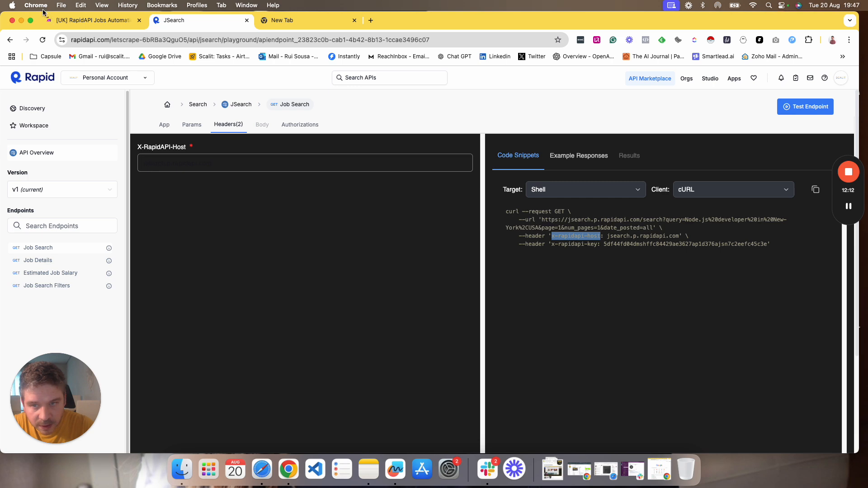
# Compare the x-rapidapi-host header in Make's HTTP module with the name and value in the JSearch snippet
pyautogui.click(69, 21)
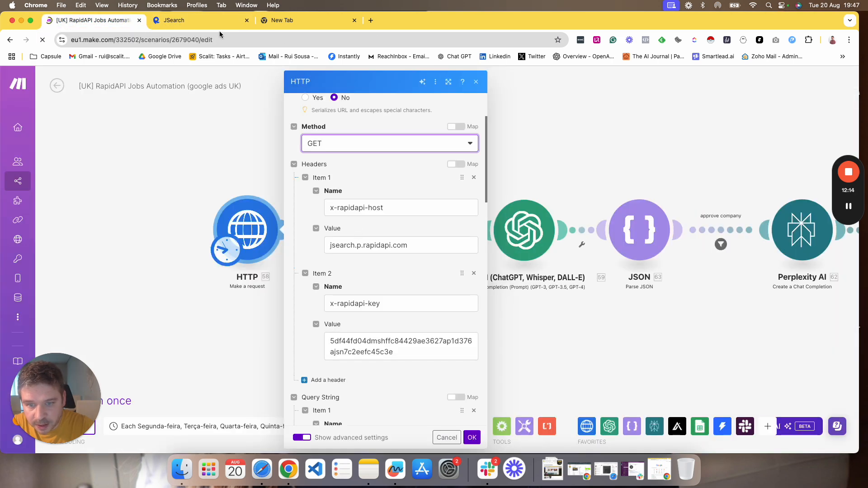
pyautogui.hotkey('ctrl', 'Tab')
pyautogui.moveTo(607, 235); pyautogui.dragTo(678, 236)
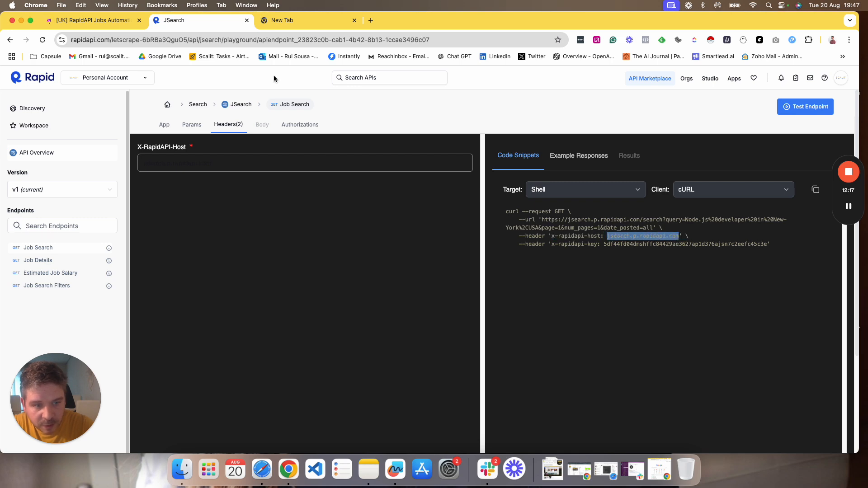
pyautogui.click(127, 23)
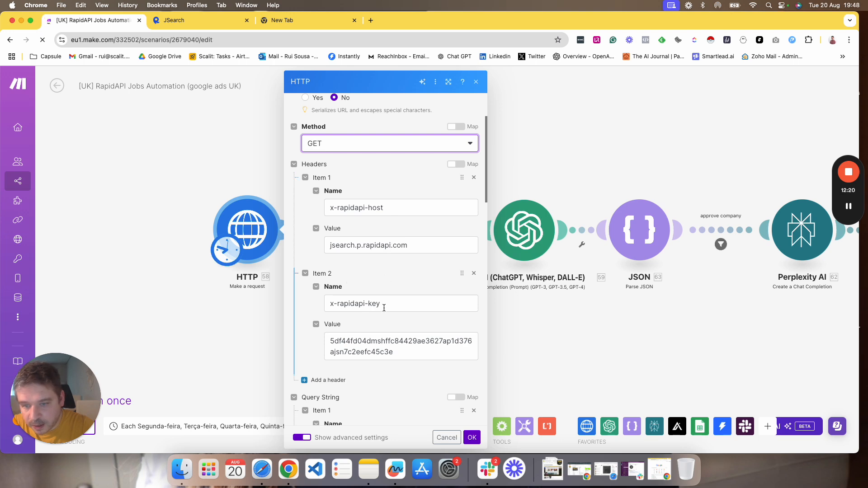
# Copy the RapidAPI key from the JSearch cURL snippet and paste it as the x-rapidapi-key header value in Make's HTTP module
pyautogui.click(187, 21)
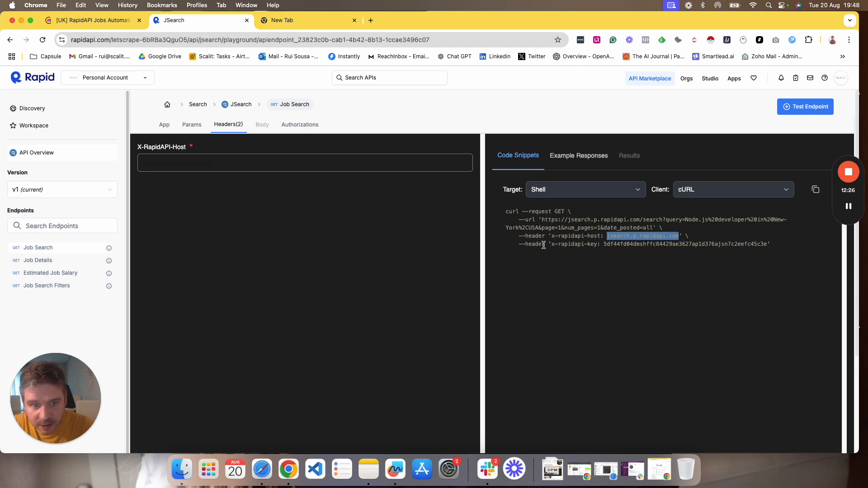
pyautogui.click(606, 244)
pyautogui.moveTo(608, 244); pyautogui.dragTo(767, 245)
pyautogui.press('super+c')
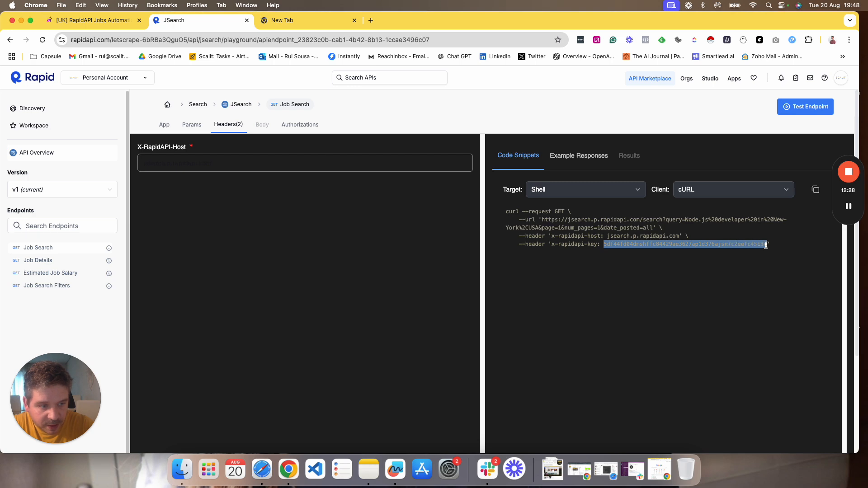
pyautogui.click(104, 24)
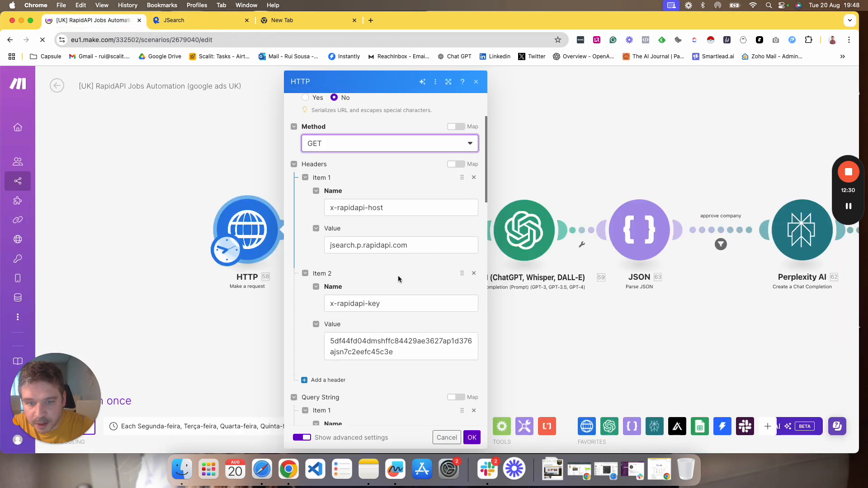
pyautogui.doubleClick(373, 344)
pyautogui.press('super+v')
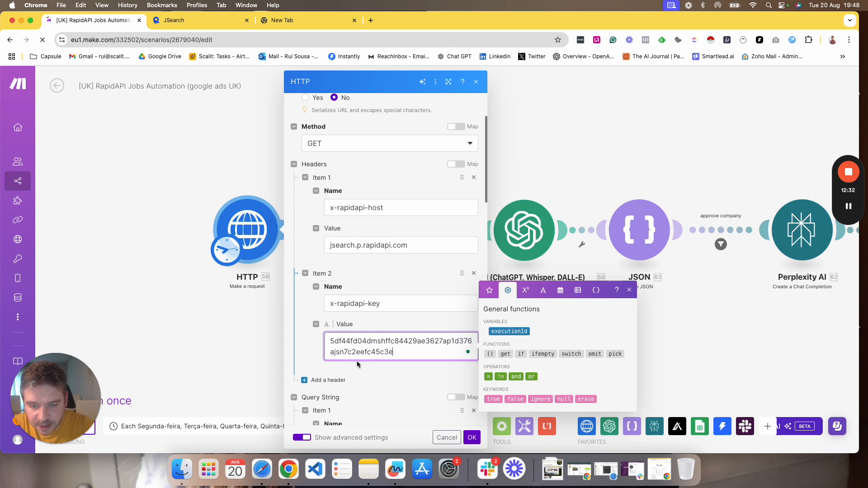
pyautogui.click(392, 279)
# Review the query and date_posted items in the query string of Make's HTTP module
pyautogui.scroll(-5, 391, 276)
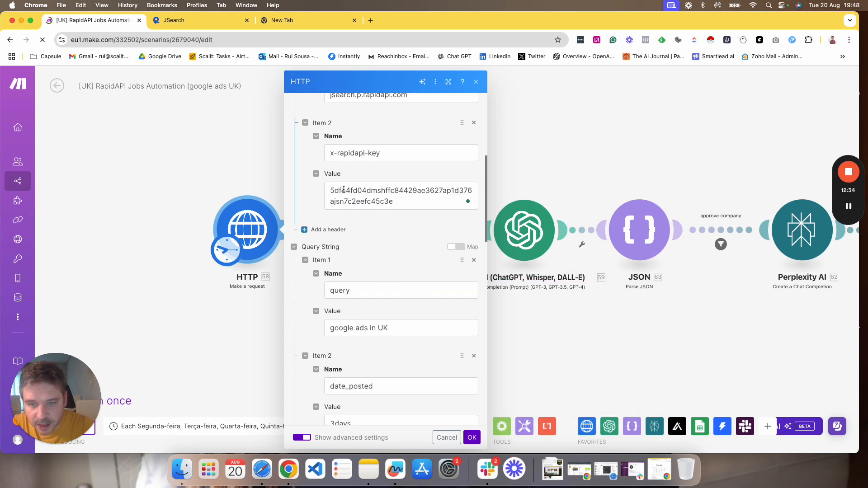
pyautogui.click(218, 22)
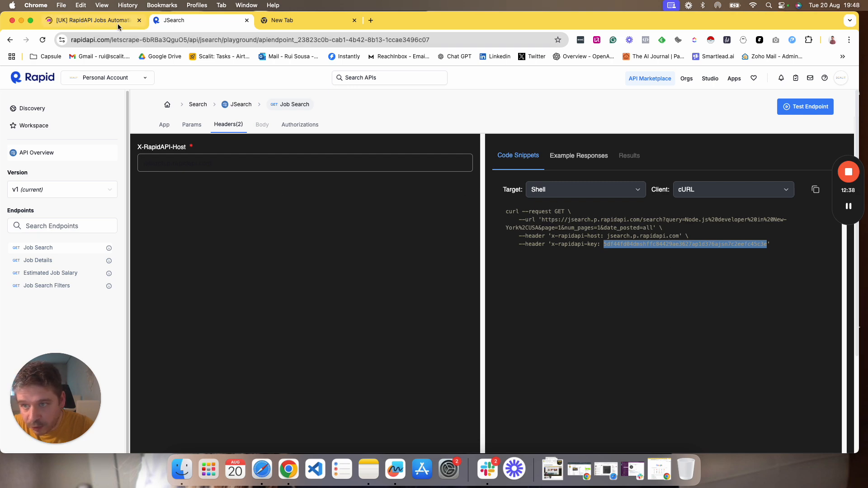
pyautogui.click(98, 23)
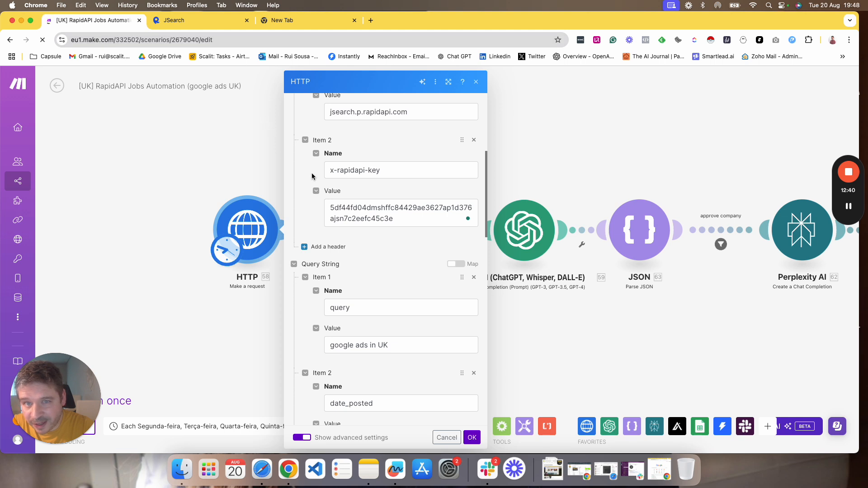
pyautogui.scroll(-2, 342, 236)
pyautogui.scroll(-1, 343, 235)
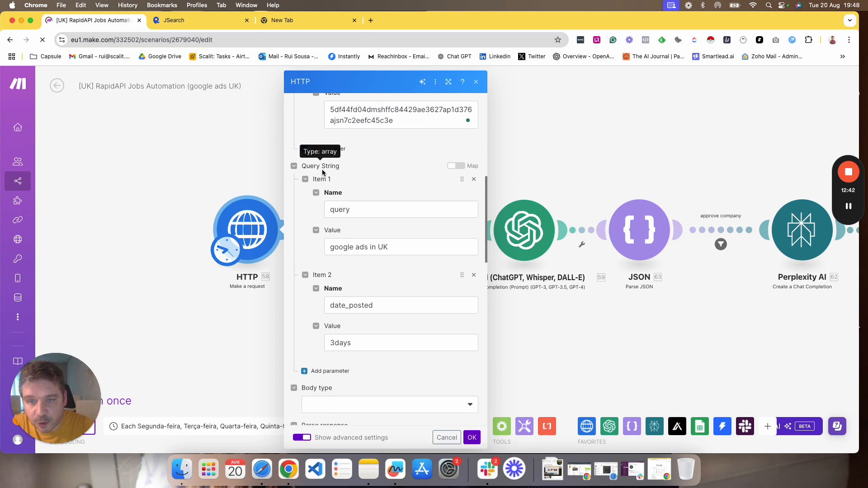
# Open the Job Search parameters in JSearch and examine the query field's description and example searches
pyautogui.click(189, 21)
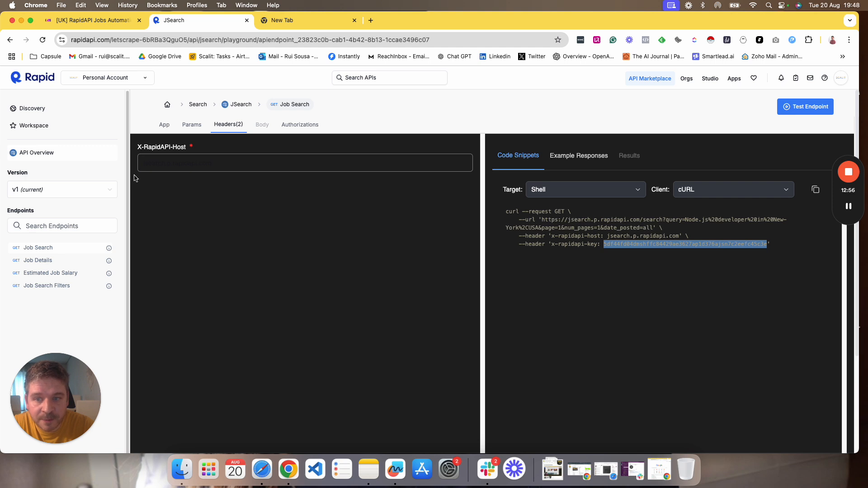
pyautogui.click(197, 129)
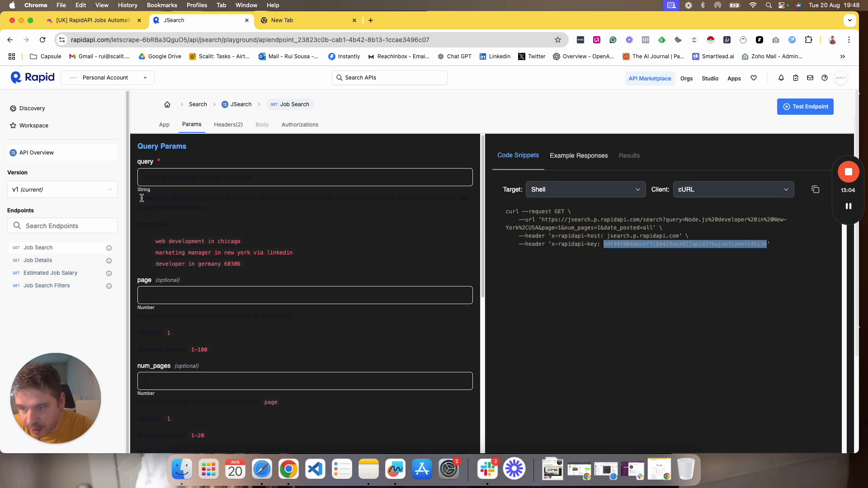
pyautogui.moveTo(141, 198); pyautogui.dragTo(359, 231)
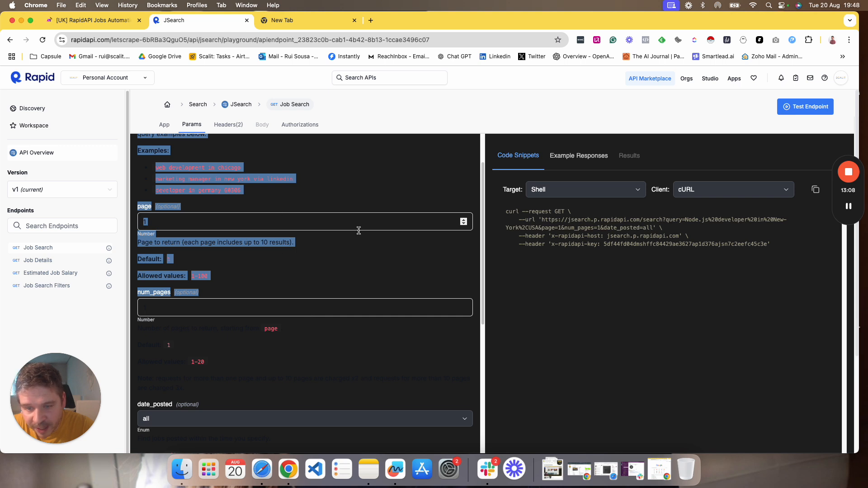
pyautogui.scroll(2, 359, 231)
pyautogui.click(300, 234)
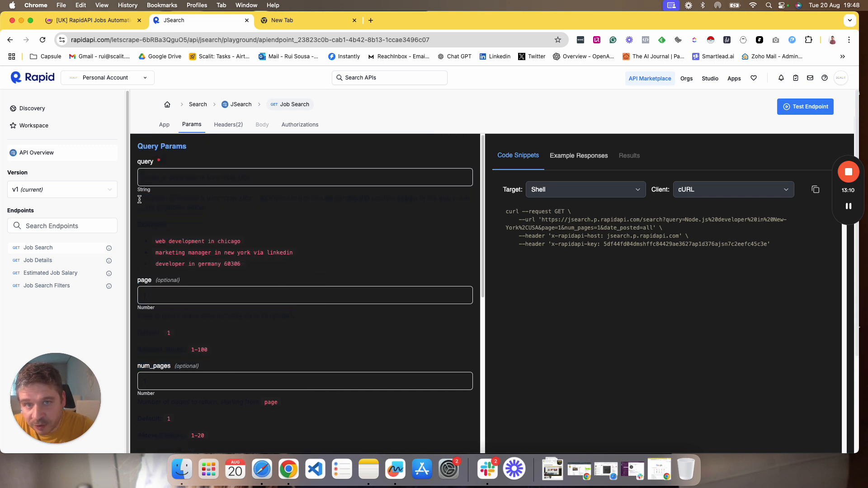
pyautogui.moveTo(141, 198); pyautogui.dragTo(365, 255)
pyautogui.scroll(10, 365, 255)
pyautogui.click(270, 228)
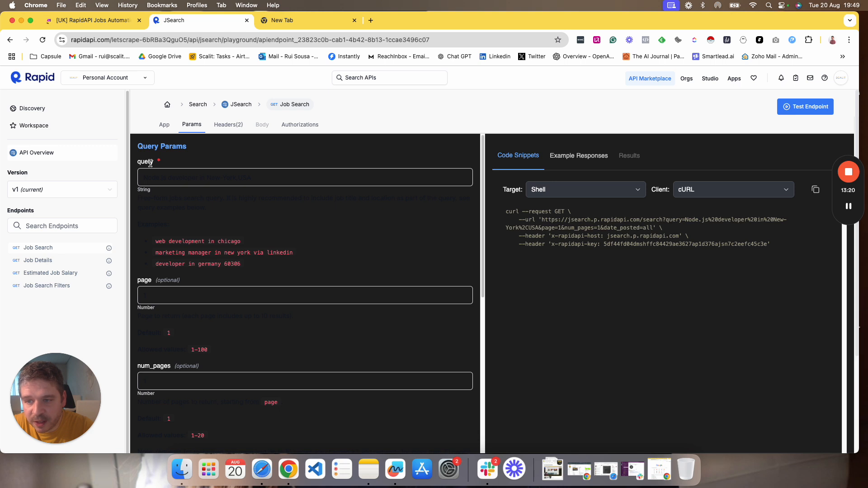
pyautogui.moveTo(154, 238); pyautogui.dragTo(247, 243)
pyautogui.moveTo(156, 252); pyautogui.dragTo(210, 354)
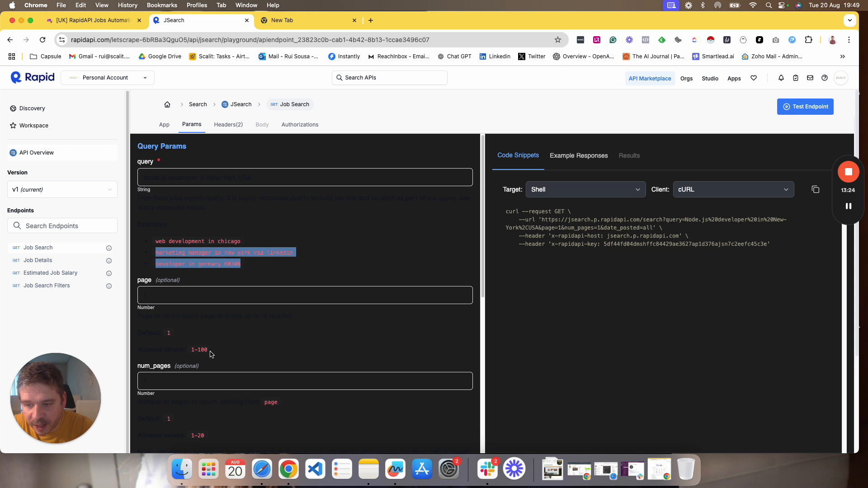
# Examine JSearch's query description and example searches, and compare them with the query string items in Make's HTTP module
pyautogui.moveTo(156, 240); pyautogui.dragTo(256, 242)
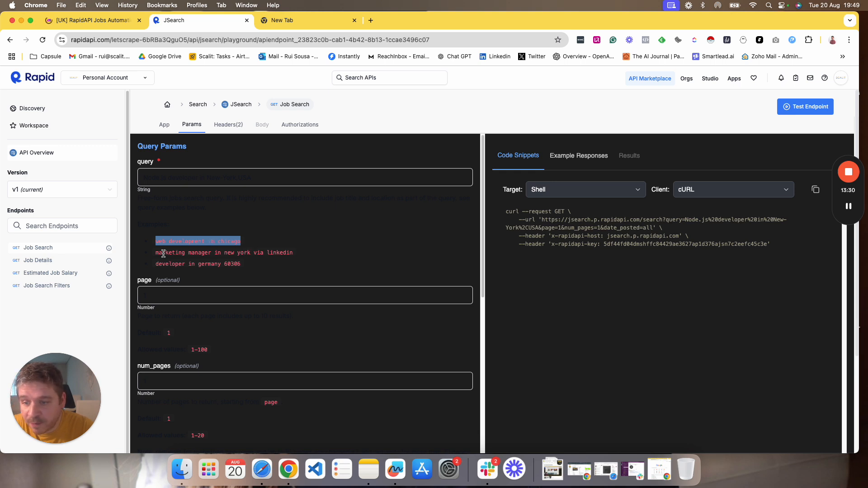
pyautogui.click(135, 198)
pyautogui.moveTo(264, 211); pyautogui.dragTo(432, 228)
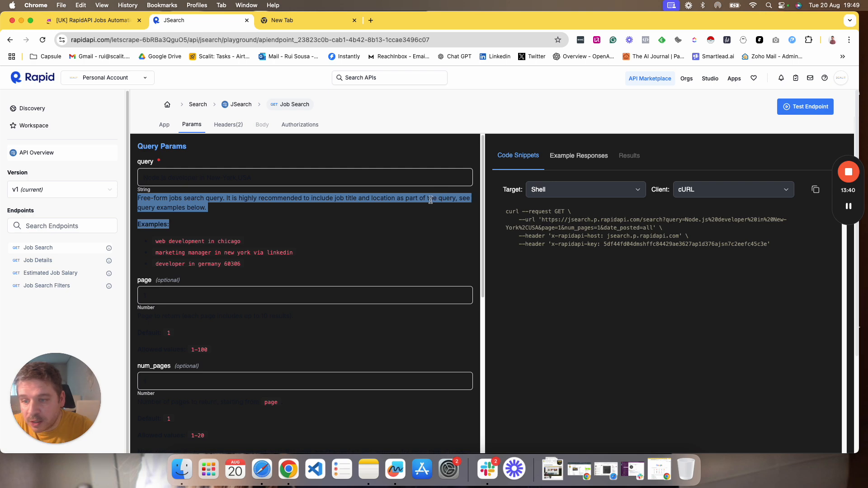
pyautogui.click(91, 20)
pyautogui.scroll(-5, 336, 226)
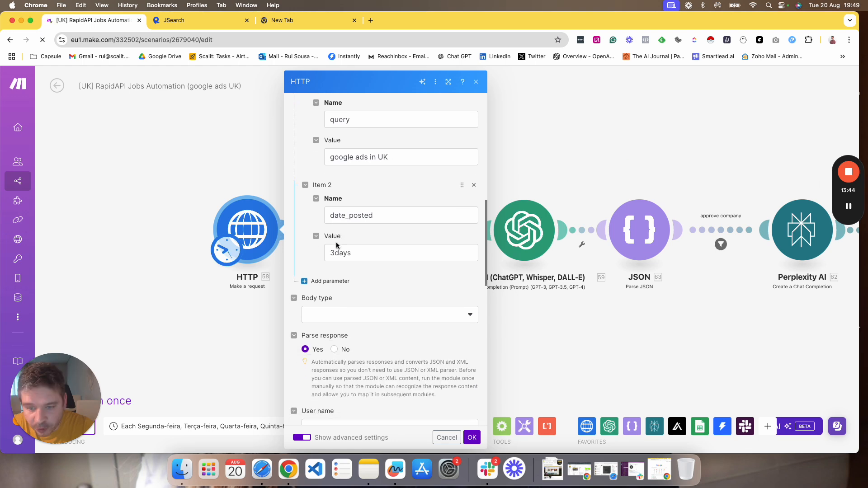
pyautogui.scroll(6, 336, 228)
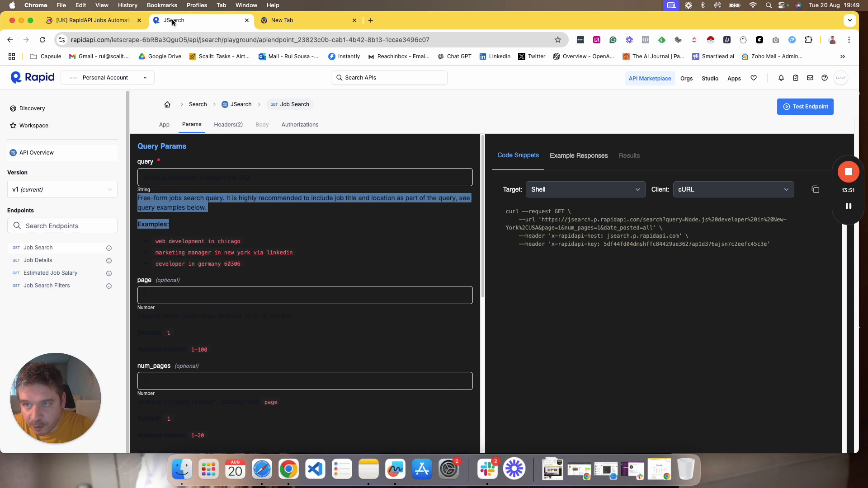
# Review the query, page and num_pages parameter names in JSearch and reread the query field's description
pyautogui.click(174, 20)
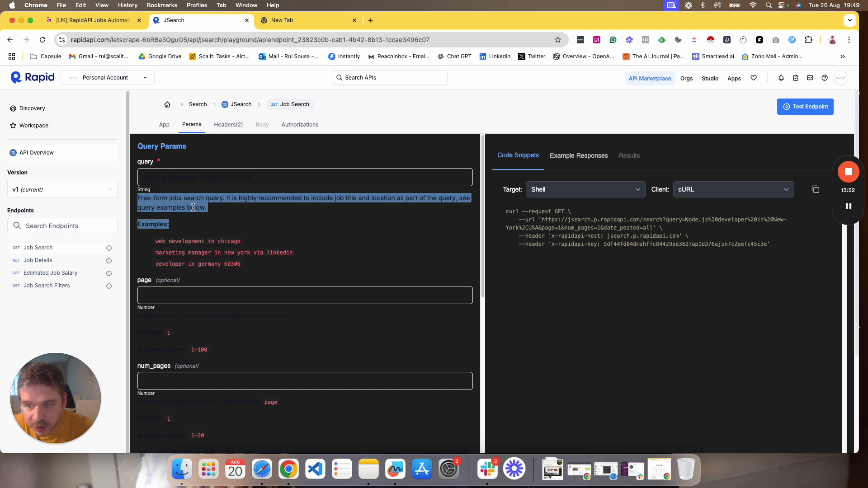
pyautogui.doubleClick(145, 161)
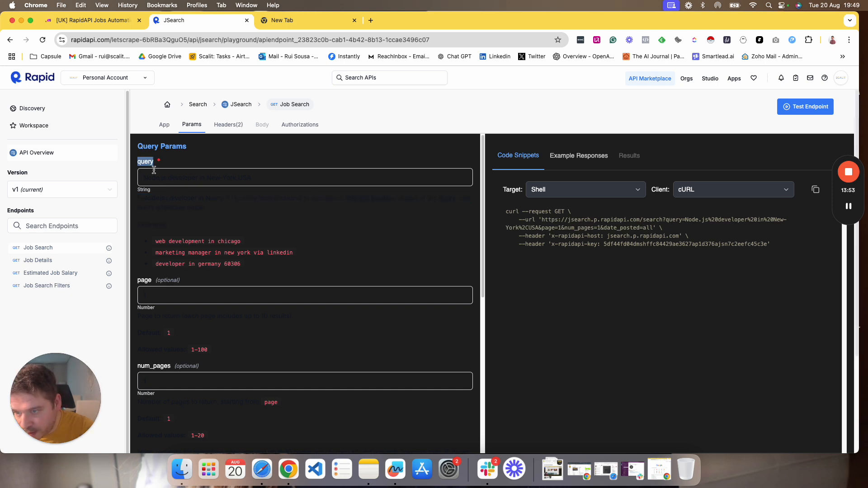
pyautogui.doubleClick(145, 279)
pyautogui.doubleClick(171, 367)
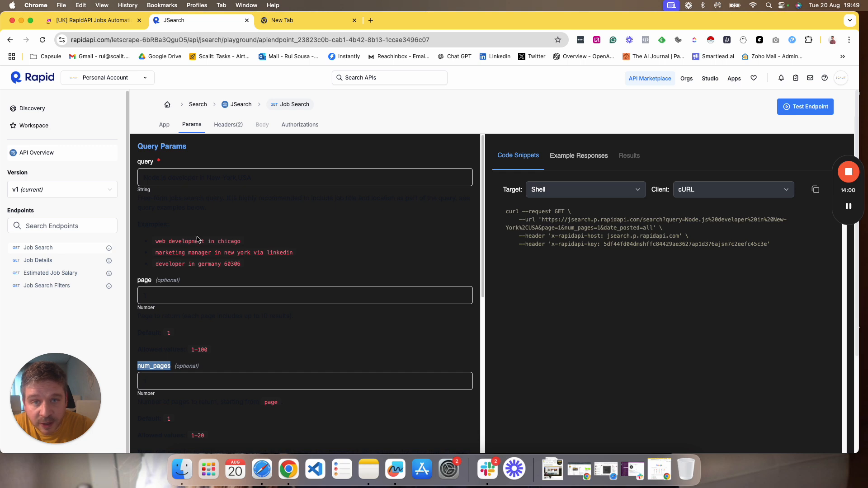
pyautogui.doubleClick(146, 162)
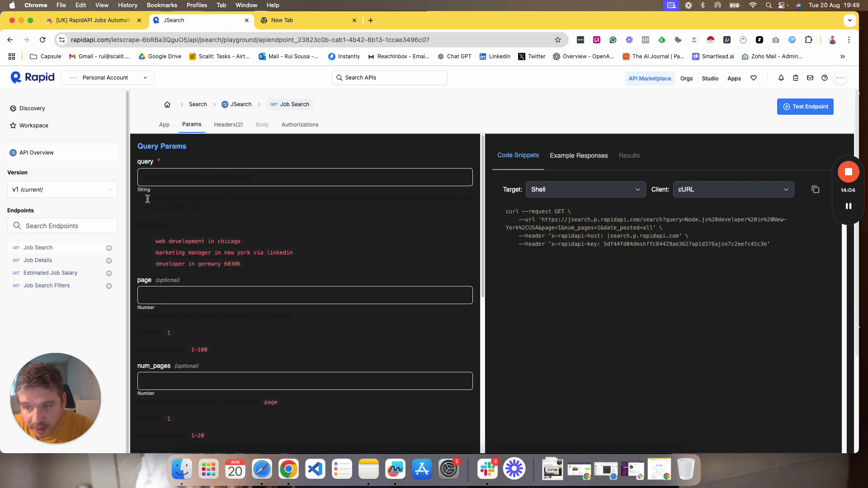
pyautogui.moveTo(147, 199); pyautogui.dragTo(267, 228)
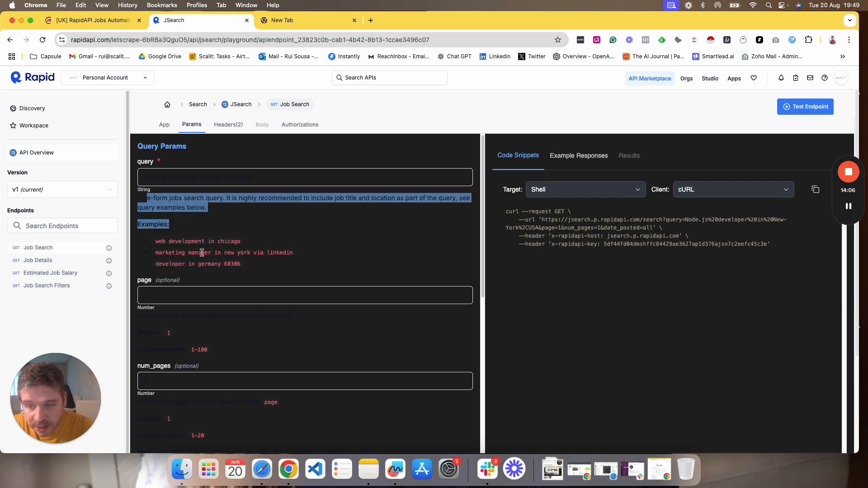
# Compare the query value in Make's HTTP module with JSearch's "web development in chicago" example
pyautogui.click(91, 20)
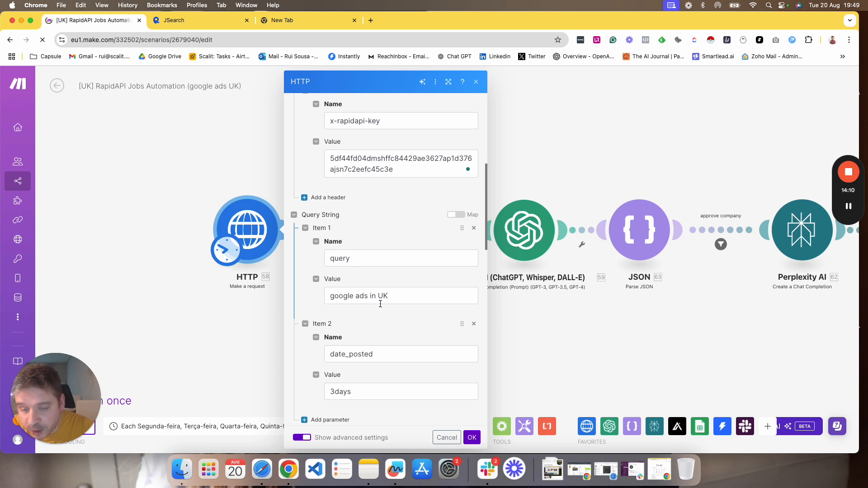
pyautogui.click(174, 20)
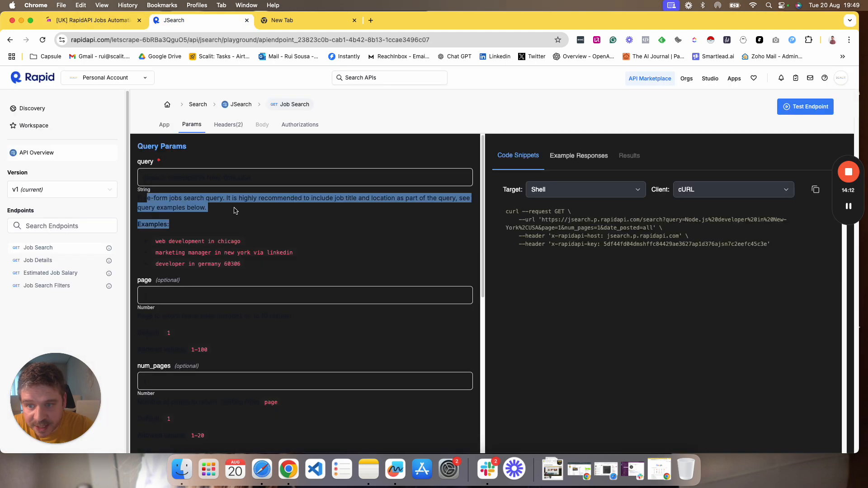
pyautogui.moveTo(156, 241); pyautogui.dragTo(223, 241)
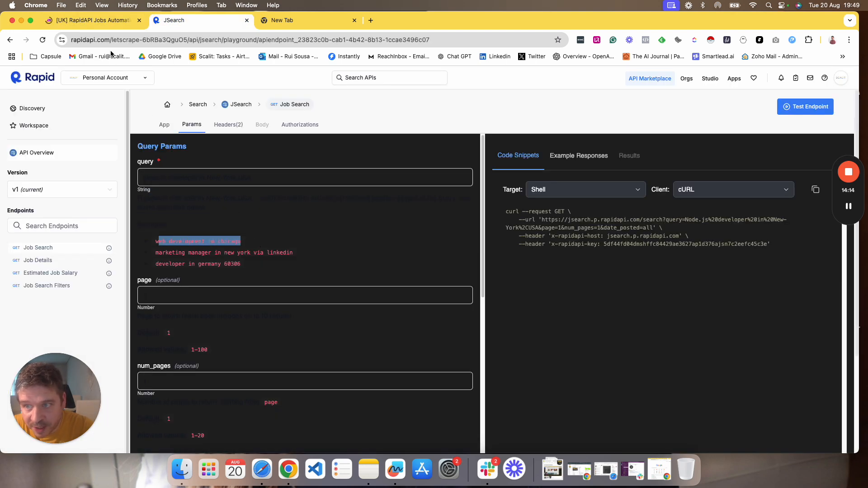
pyautogui.click(107, 20)
pyautogui.scroll(-3, 398, 226)
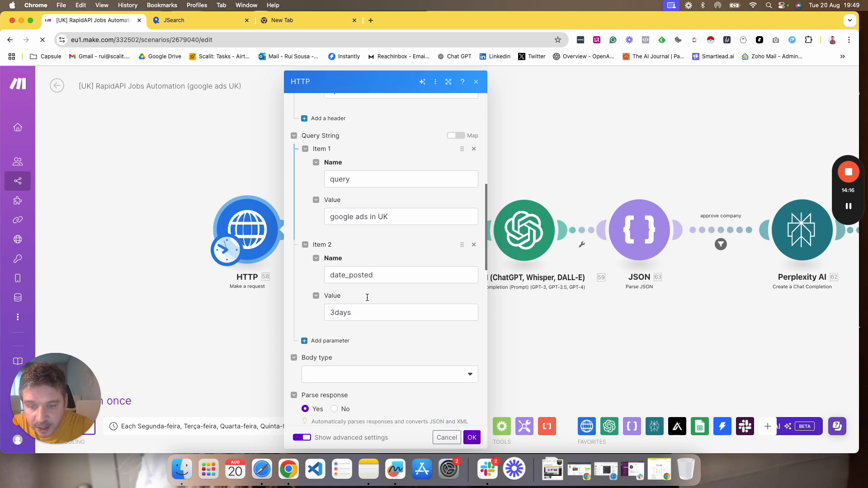
# Examine the descriptions, defaults and allowed values of the page and num_pages parameters in JSearch
pyautogui.click(176, 19)
pyautogui.scroll(-5, 152, 199)
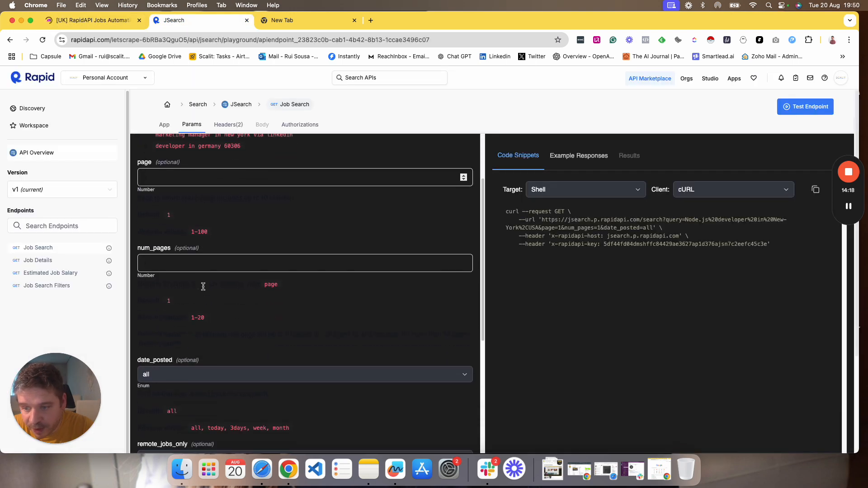
pyautogui.scroll(1, 151, 199)
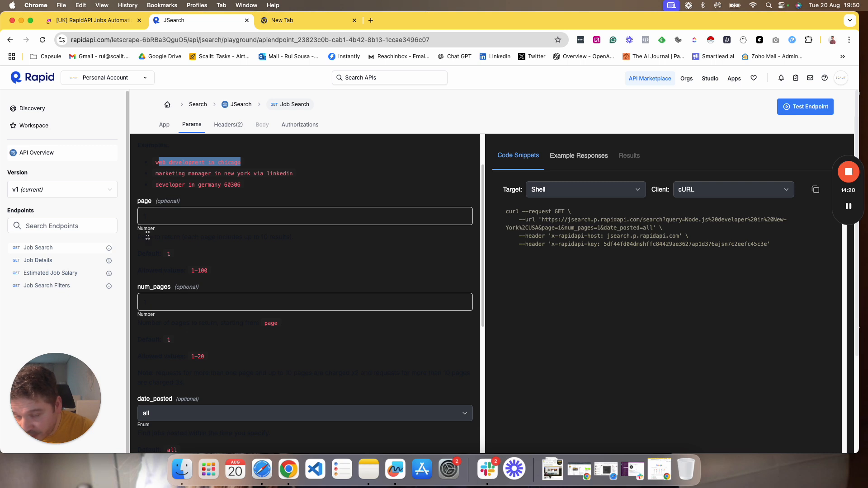
pyautogui.moveTo(138, 236); pyautogui.dragTo(269, 277)
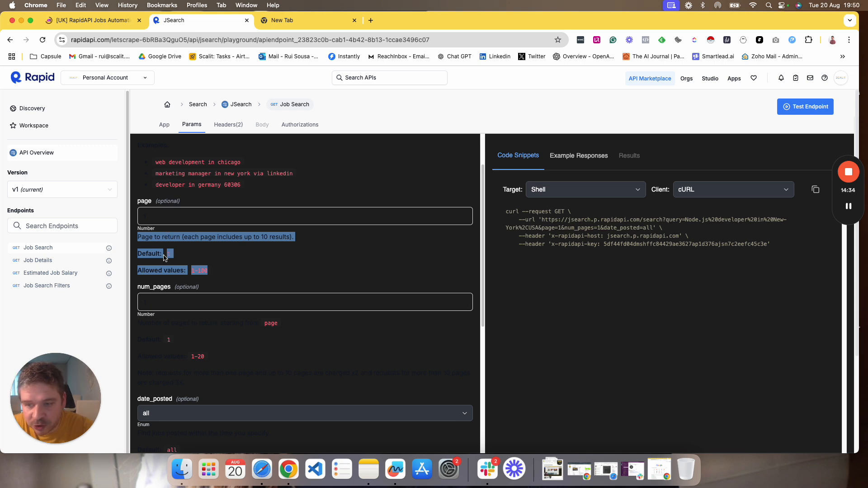
pyautogui.scroll(-2, 164, 258)
pyautogui.moveTo(154, 284); pyautogui.dragTo(276, 335)
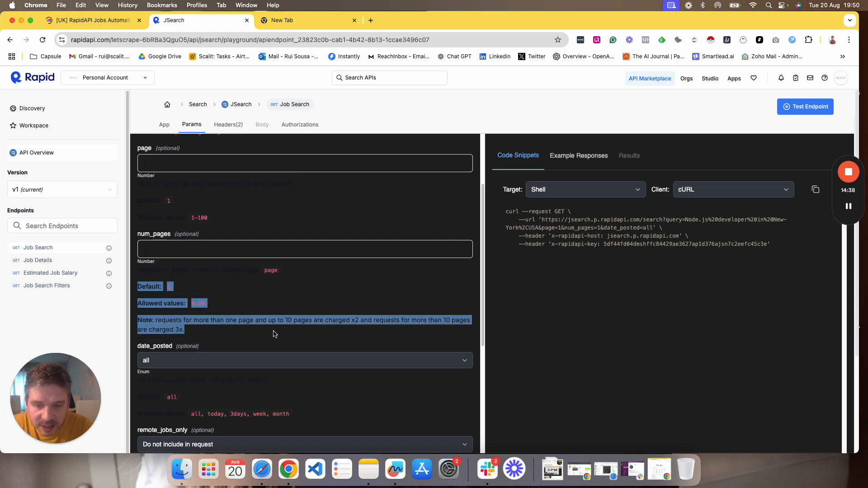
# Examine the date_posted description and allowed values in JSearch and compare them with the date_posted item in Make's HTTP module
pyautogui.scroll(-3, 266, 330)
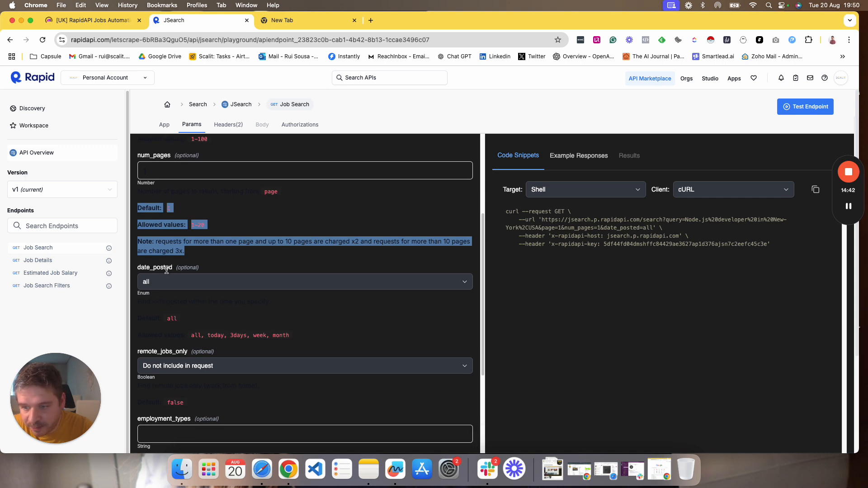
pyautogui.moveTo(142, 301); pyautogui.dragTo(235, 321)
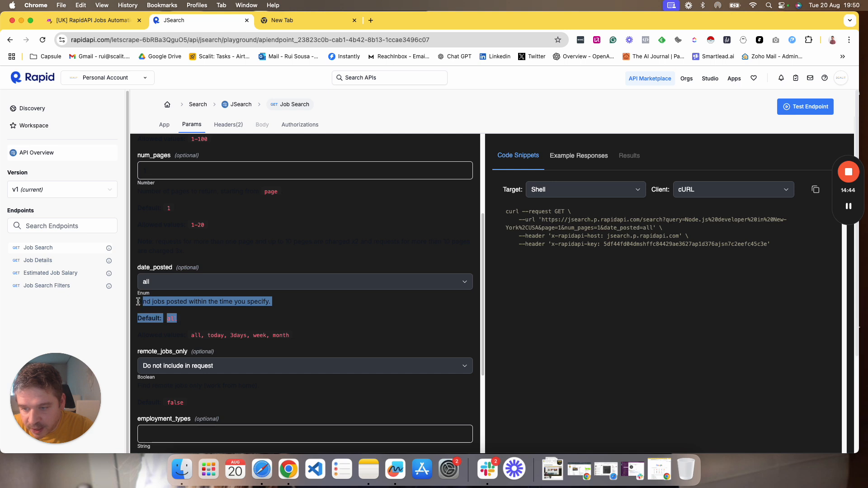
pyautogui.moveTo(138, 301); pyautogui.dragTo(354, 330)
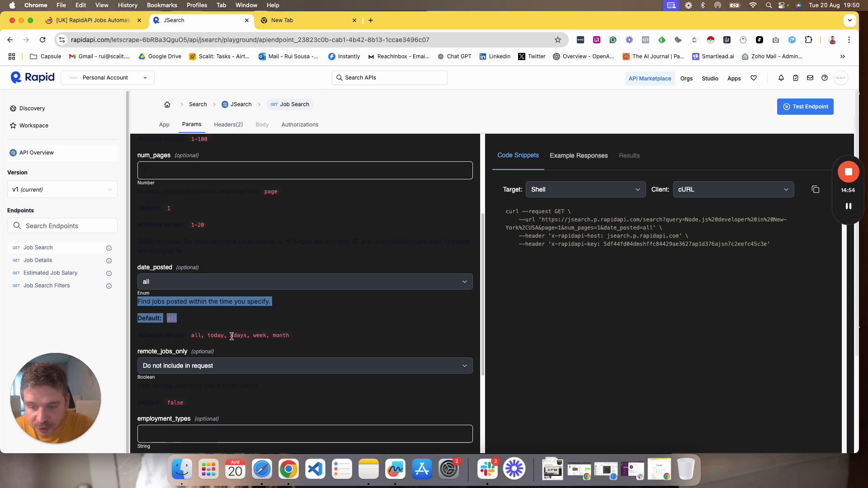
pyautogui.moveTo(137, 267); pyautogui.dragTo(172, 267)
pyautogui.click(109, 20)
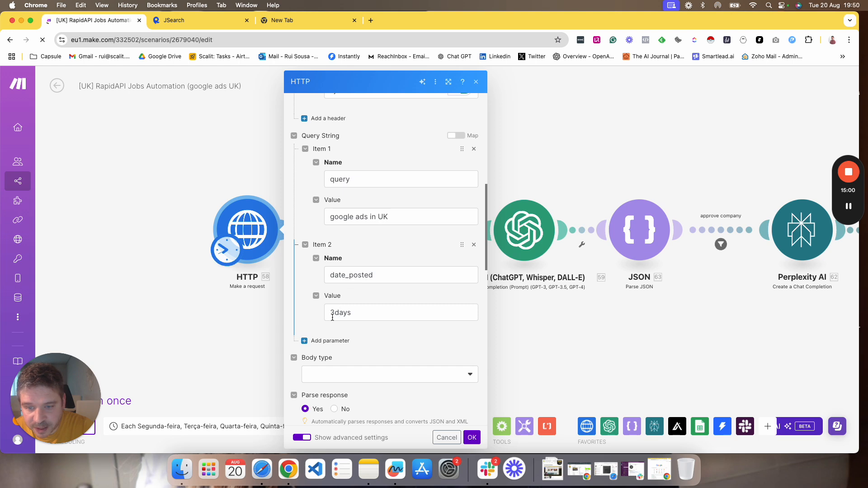
pyautogui.click(176, 21)
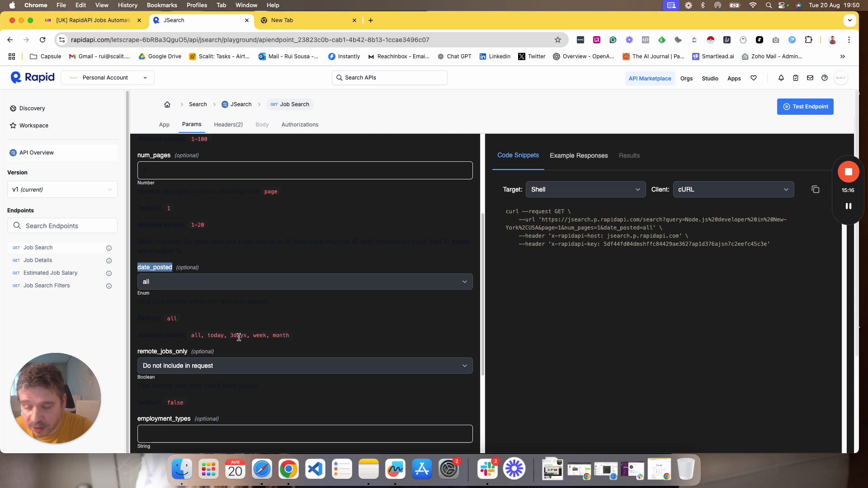
pyautogui.click(216, 334)
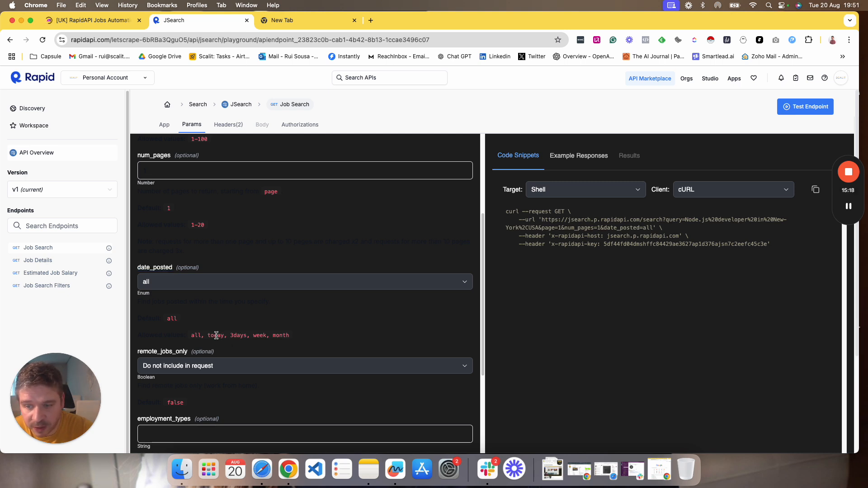
# Examine the employment_types parameter and its allowed values in JSearch's Job Search parameters
pyautogui.scroll(-5, 216, 335)
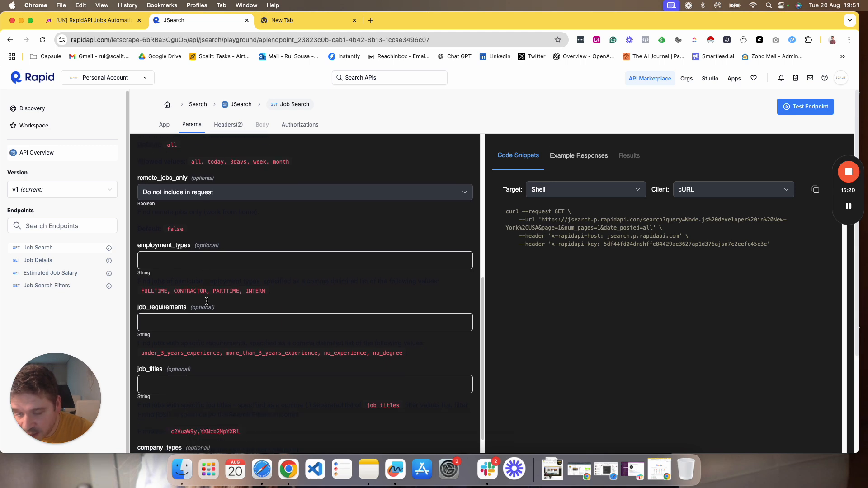
pyautogui.moveTo(141, 282); pyautogui.dragTo(237, 279)
pyautogui.click(202, 290)
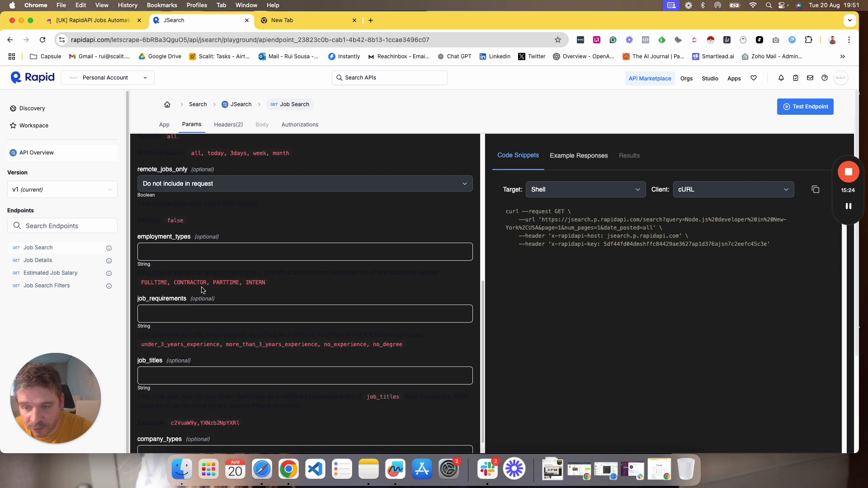
# Add a third query string parameter in Make's HTTP module, named employment_types as copied from JSearch
pyautogui.click(98, 20)
pyautogui.scroll(-3, 359, 314)
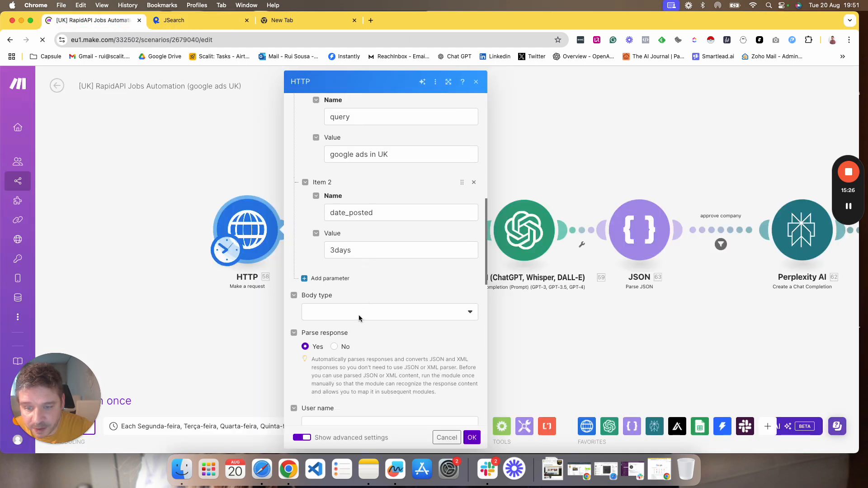
pyautogui.click(332, 270)
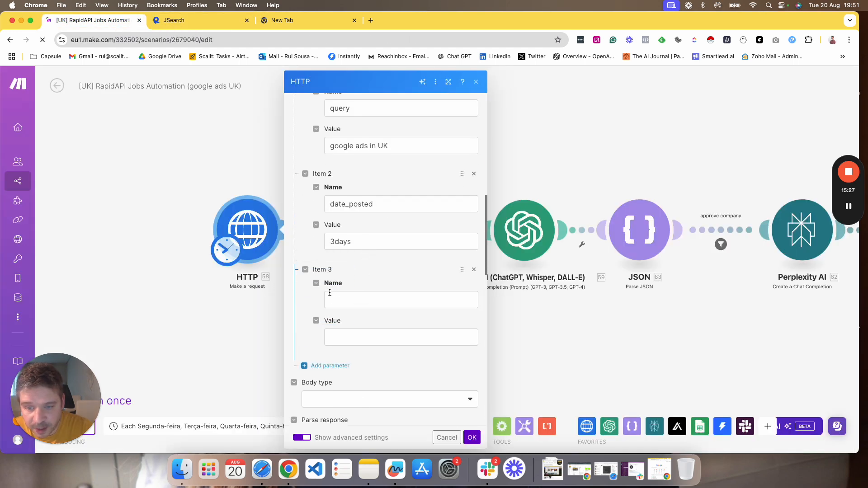
pyautogui.click(182, 23)
pyautogui.moveTo(138, 236); pyautogui.dragTo(190, 236)
pyautogui.press('super+c')
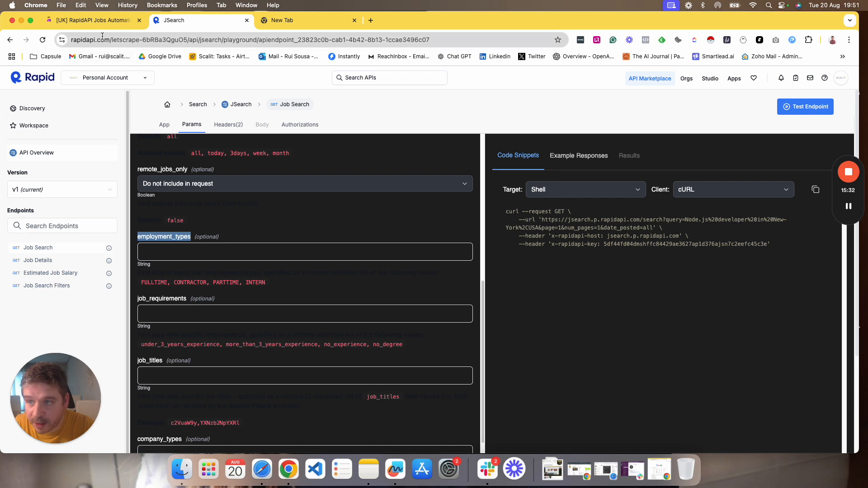
pyautogui.click(104, 20)
pyautogui.press('super+v')
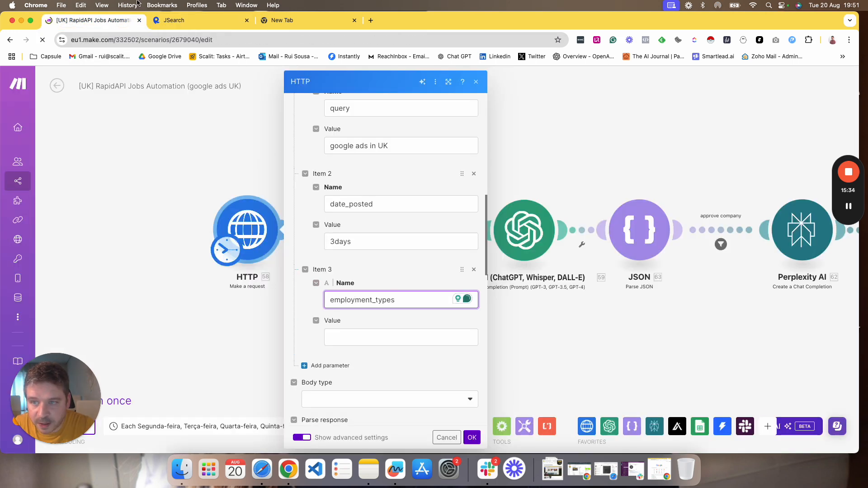
# Copy the FULLTIME option from JSearch and paste it as the employment_types value in Make's HTTP module
pyautogui.click(183, 25)
pyautogui.moveTo(141, 282); pyautogui.dragTo(167, 281)
pyautogui.press('super+c')
pyautogui.click(90, 20)
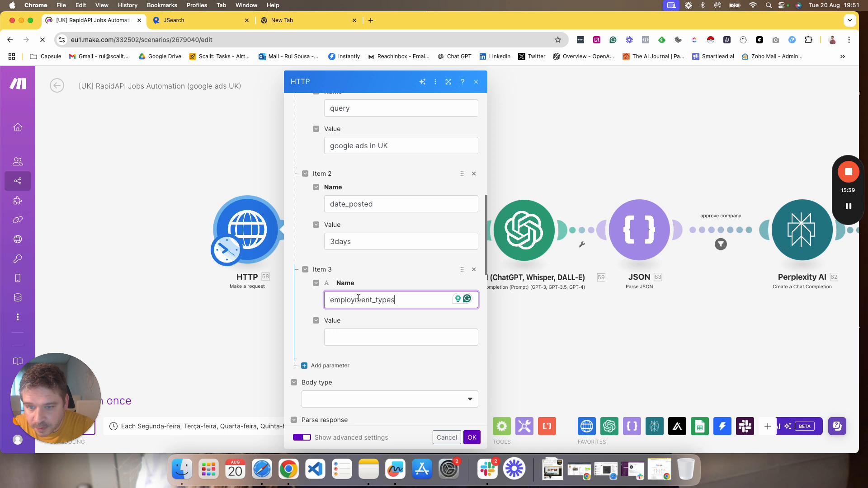
pyautogui.click(344, 337)
pyautogui.press('super+v')
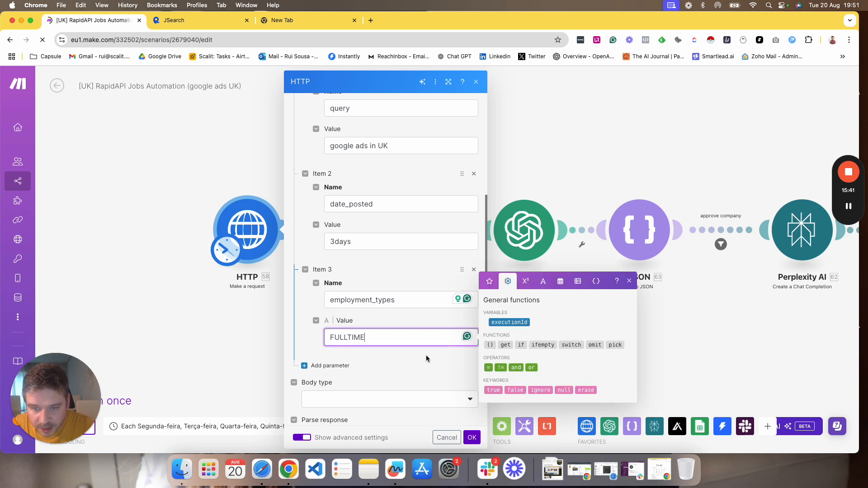
pyautogui.click(390, 350)
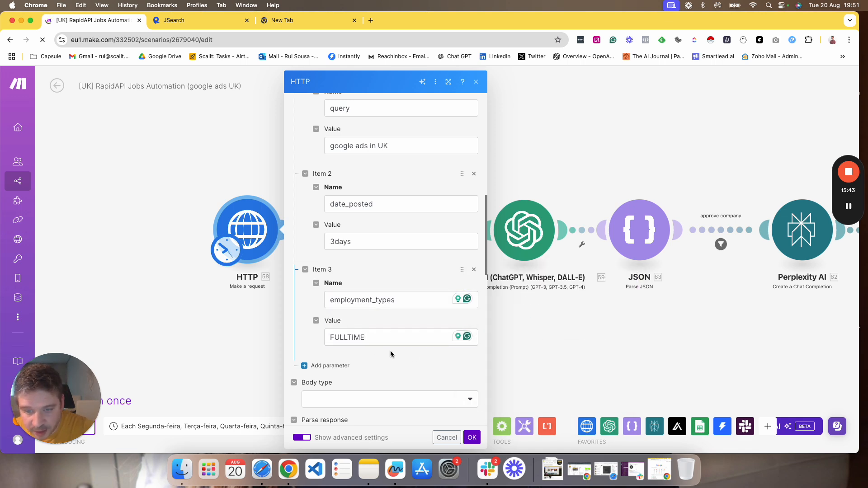
# Delete the employment_types parameter from the query string and review the HTTP module's remaining settings
pyautogui.click(474, 269)
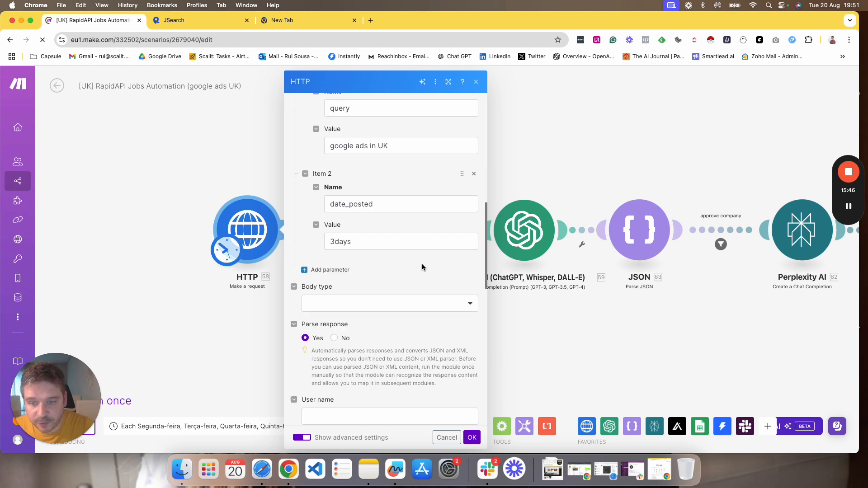
pyautogui.scroll(-3, 372, 263)
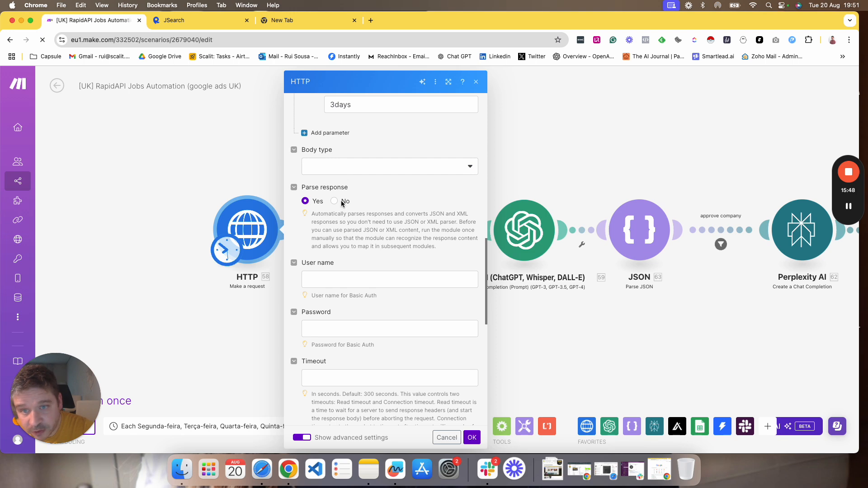
pyautogui.scroll(-5, 339, 190)
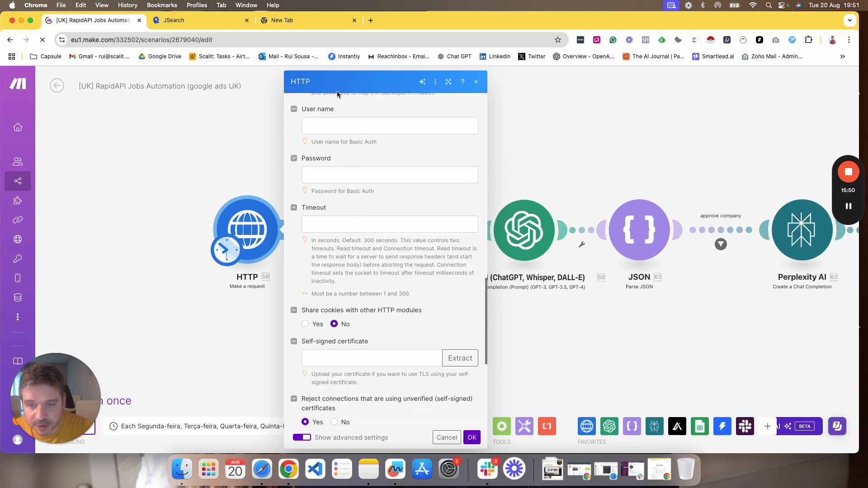
# Check the HTTP module's URL and headers against JSearch's authorization requirements, code snippet and parameters, and return to Make
pyautogui.scroll(15, 312, 270)
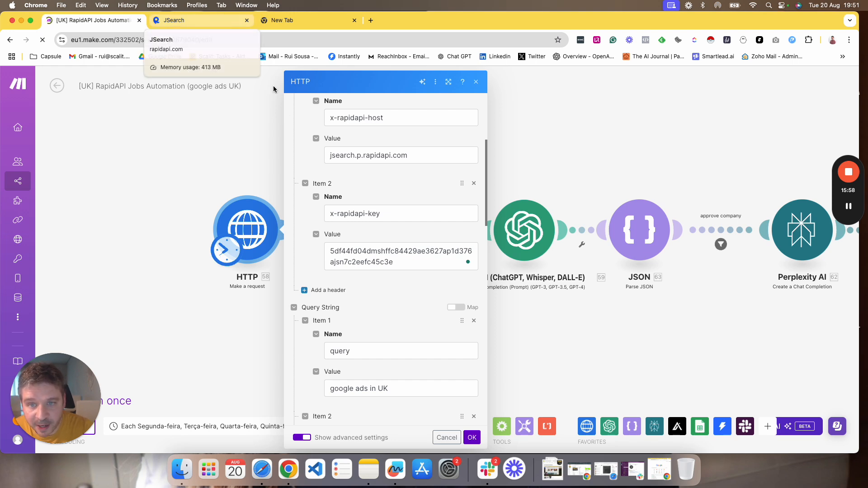
pyautogui.scroll(5, 361, 171)
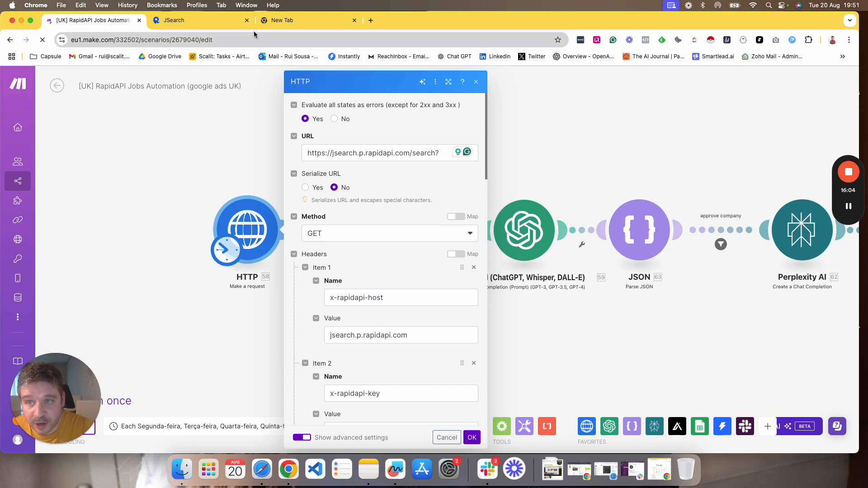
pyautogui.click(208, 19)
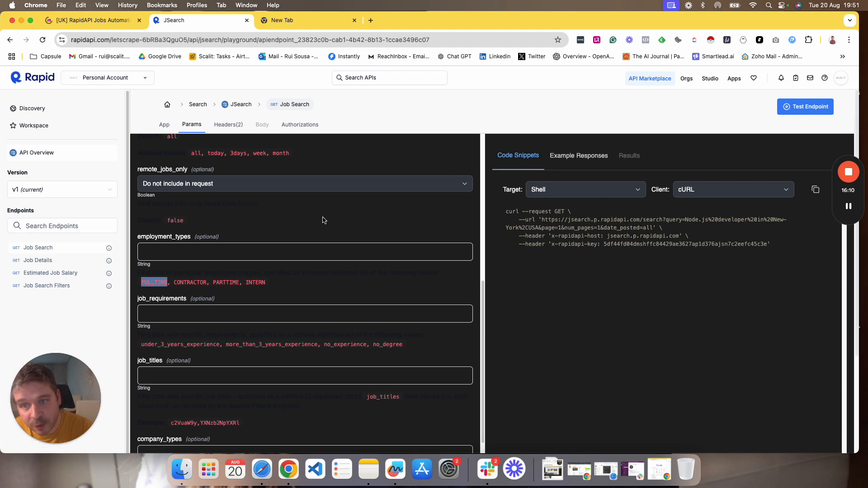
pyautogui.scroll(4, 323, 220)
pyautogui.click(300, 124)
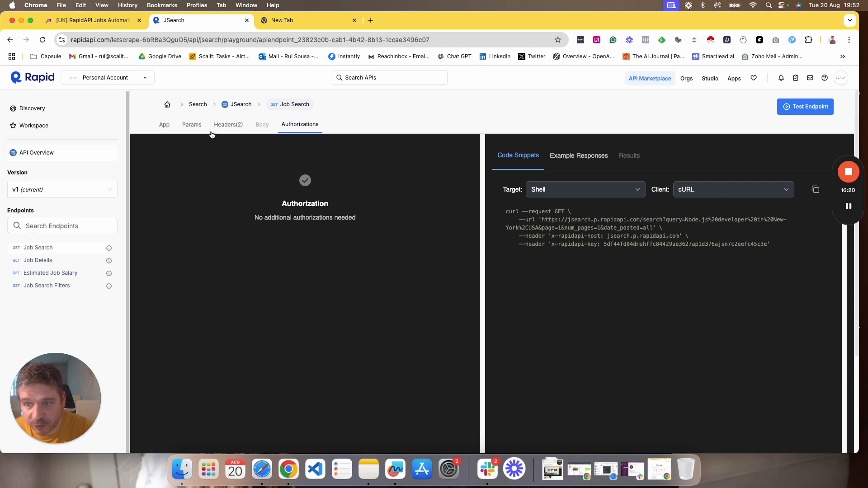
pyautogui.moveTo(553, 211); pyautogui.dragTo(526, 236)
pyautogui.click(198, 126)
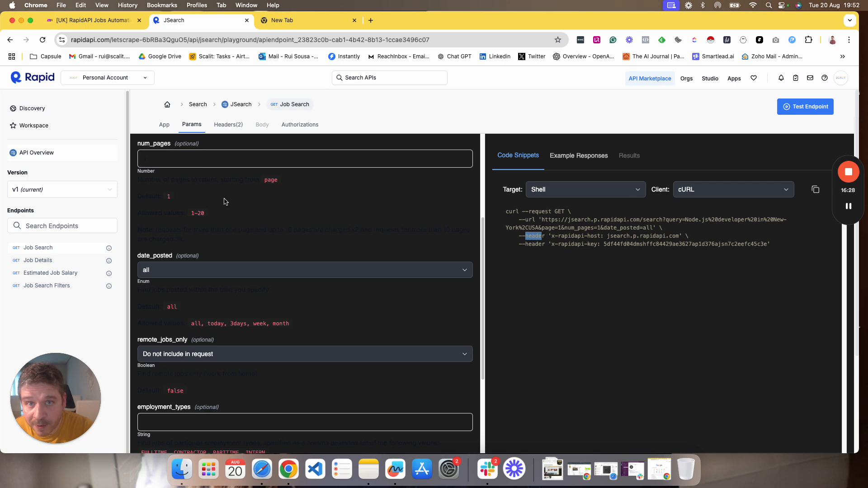
pyautogui.click(92, 19)
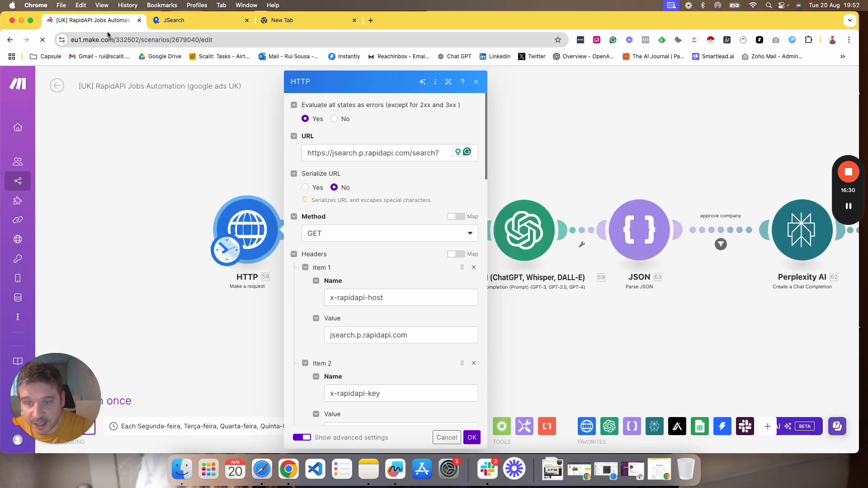
# Save the HTTP module's settings and run only that module
pyautogui.click(471, 437)
pyautogui.rightClick(251, 217)
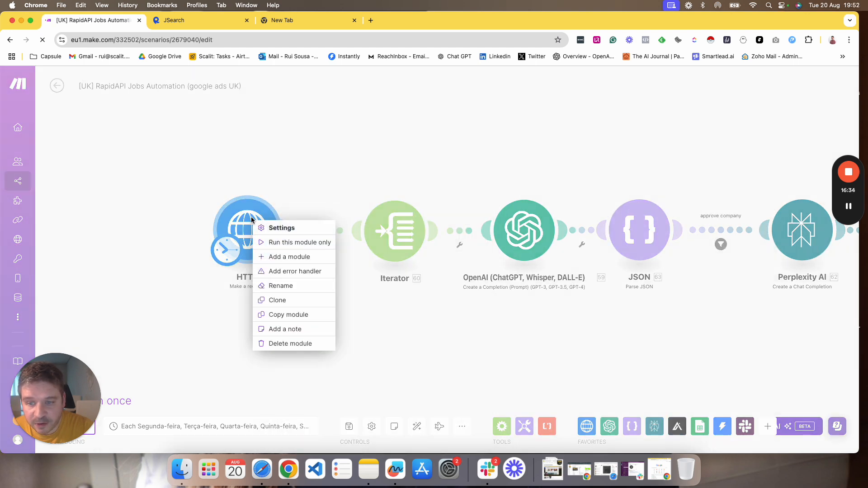
pyautogui.click(280, 240)
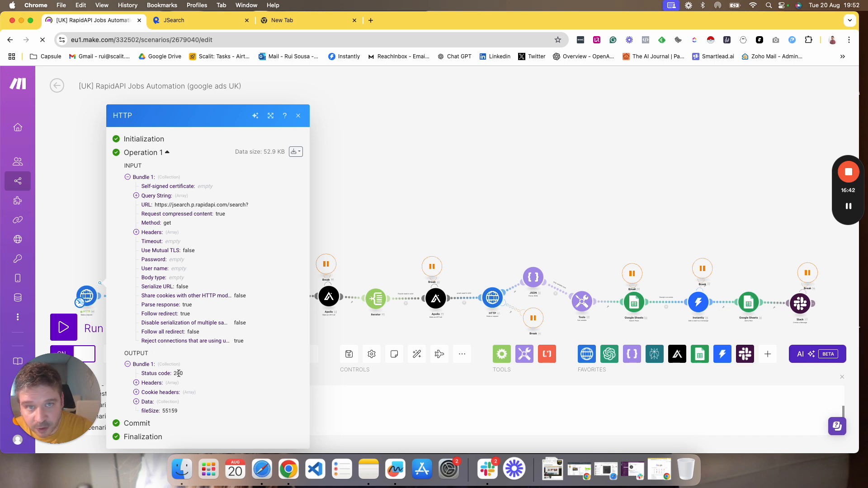
# Expand the HTTP output's data array and examine the first job's details, including its job title
pyautogui.click(150, 402)
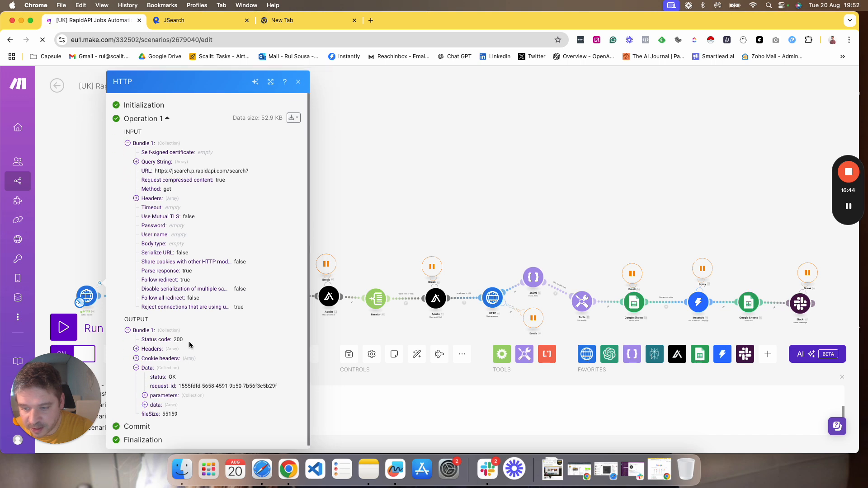
pyautogui.click(156, 405)
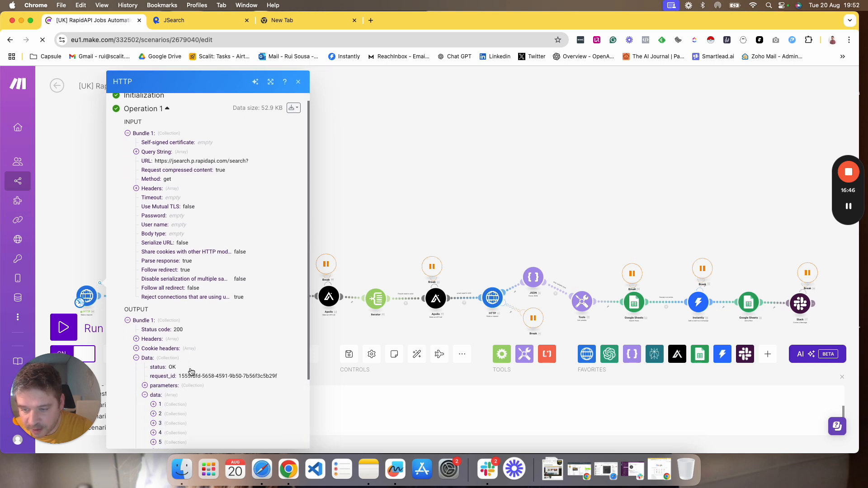
pyautogui.scroll(-4, 191, 366)
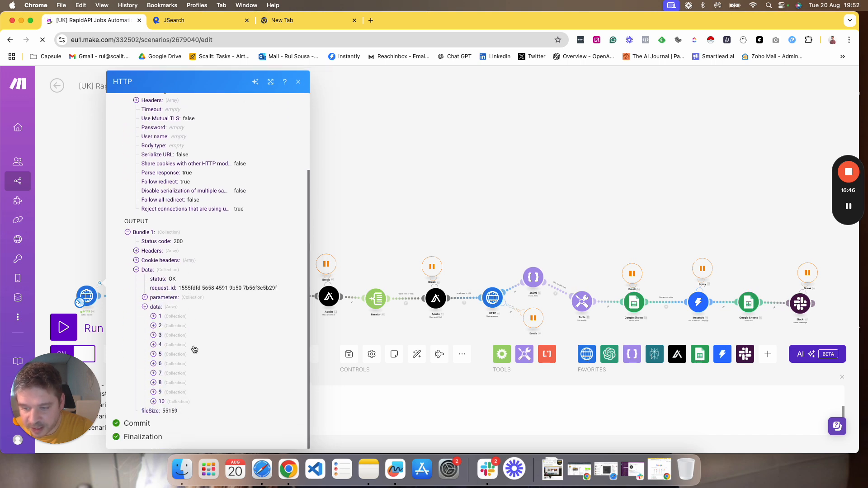
pyautogui.click(153, 316)
pyautogui.scroll(-6, 200, 322)
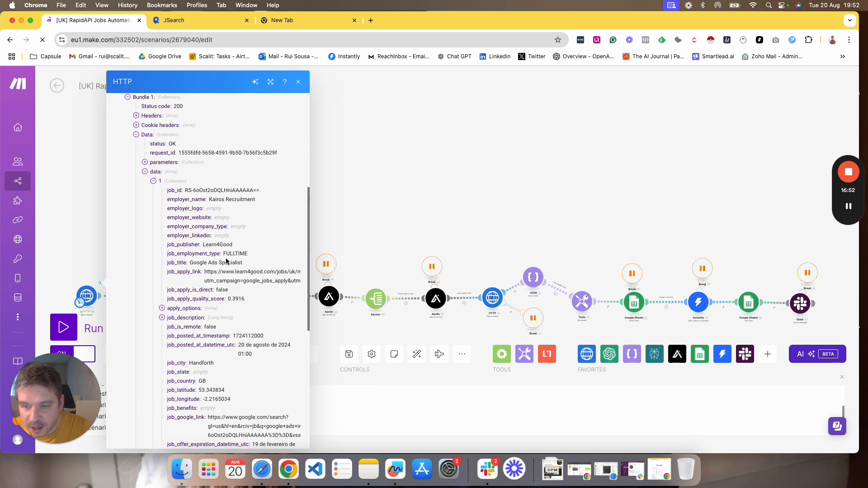
pyautogui.moveTo(189, 263); pyautogui.dragTo(251, 262)
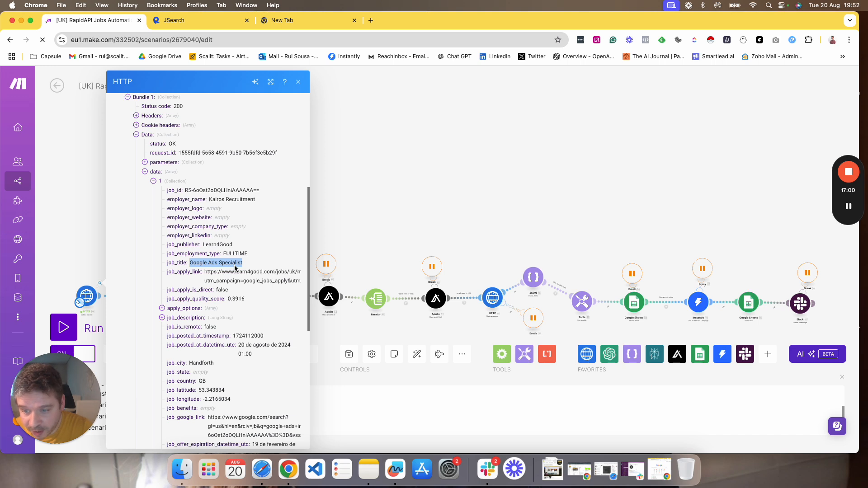
pyautogui.scroll(-1, 212, 321)
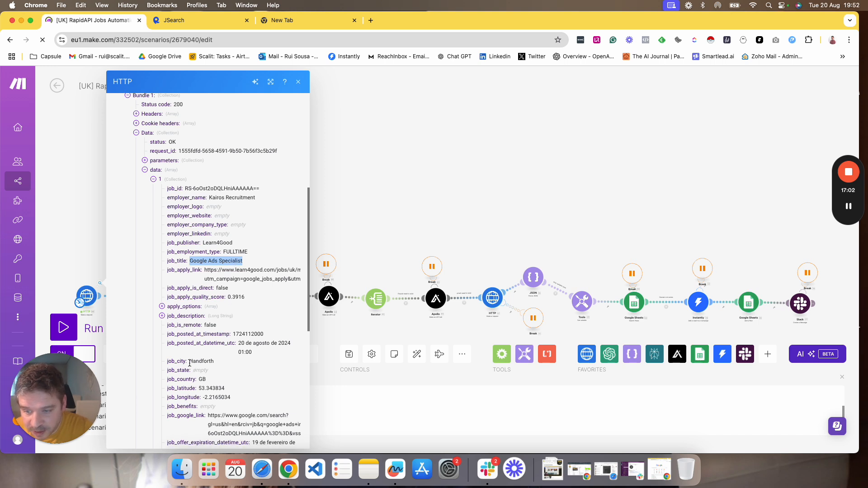
# Copy the first job's city, Handforth, look it up on Google, and return to Make to close the HTTP output
pyautogui.moveTo(188, 362); pyautogui.dragTo(217, 362)
pyautogui.press('cmd+c')
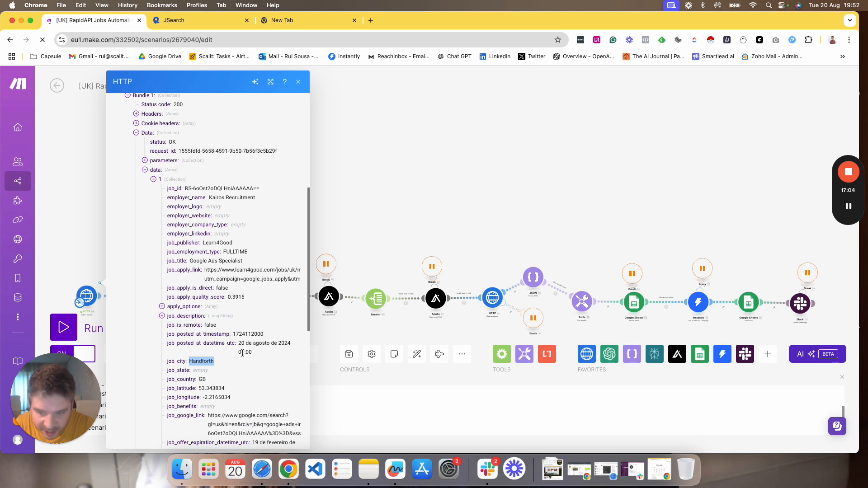
pyautogui.click(293, 20)
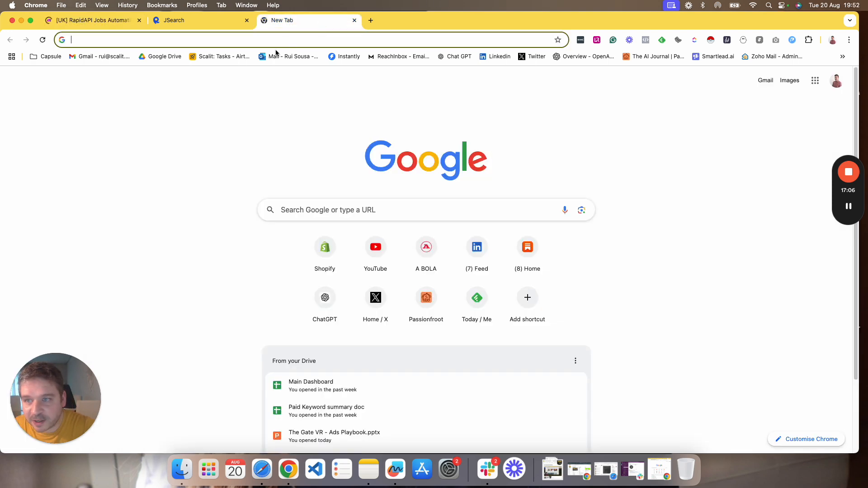
pyautogui.press('cmd+v')
pyautogui.click(273, 53)
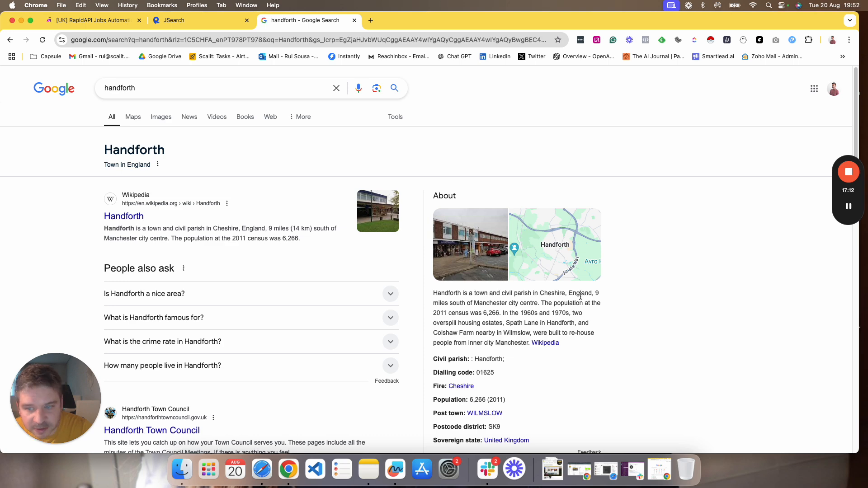
pyautogui.click(105, 19)
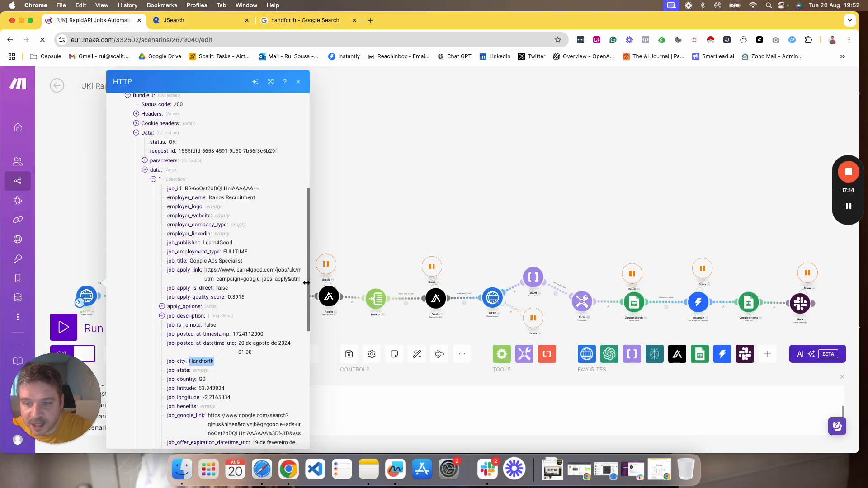
pyautogui.click(381, 189)
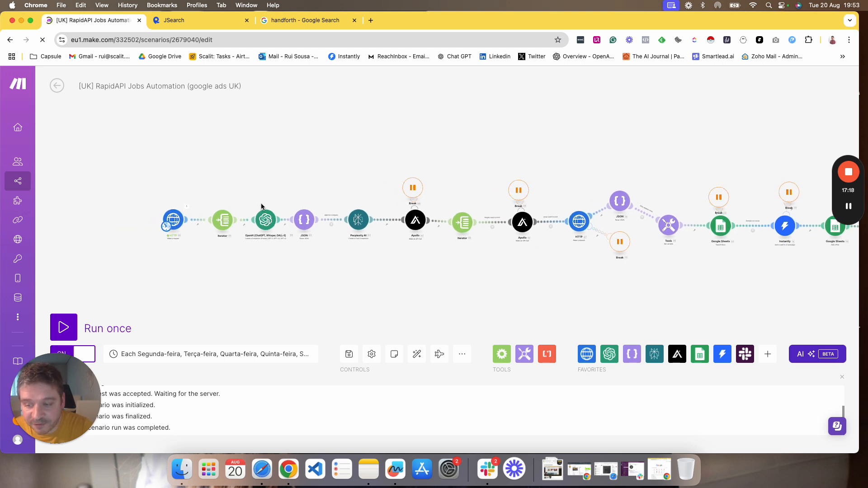
# Compare the first Iterator's Array mapping with the nested data array in the HTTP module's output
pyautogui.scroll(5, 228, 257)
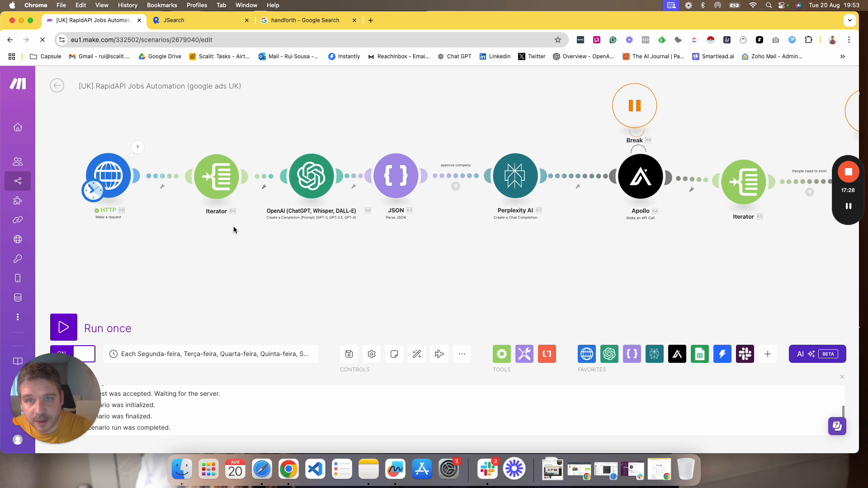
pyautogui.click(222, 187)
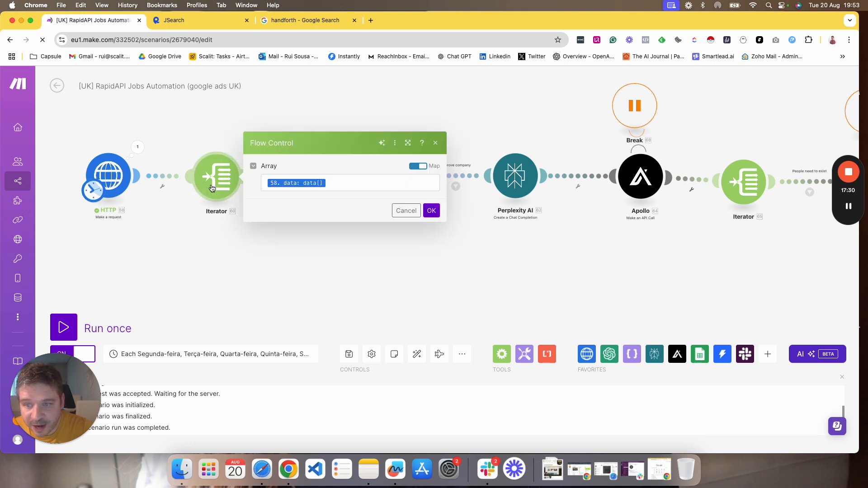
pyautogui.click(138, 148)
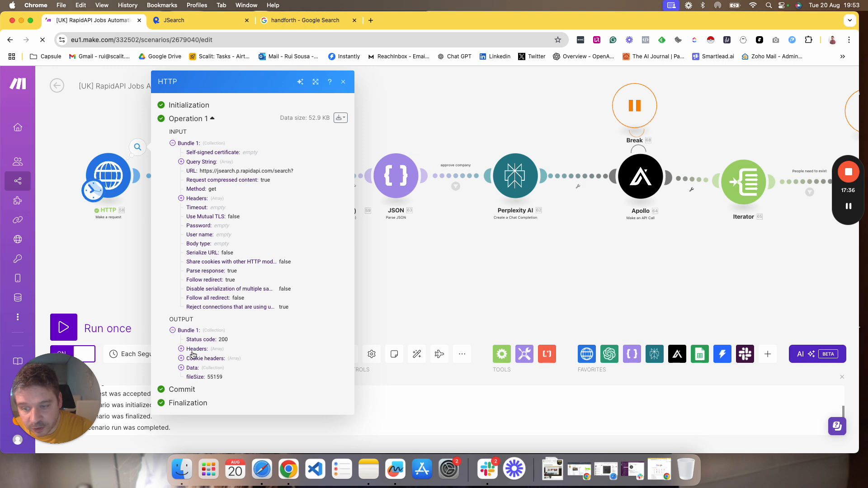
pyautogui.click(195, 369)
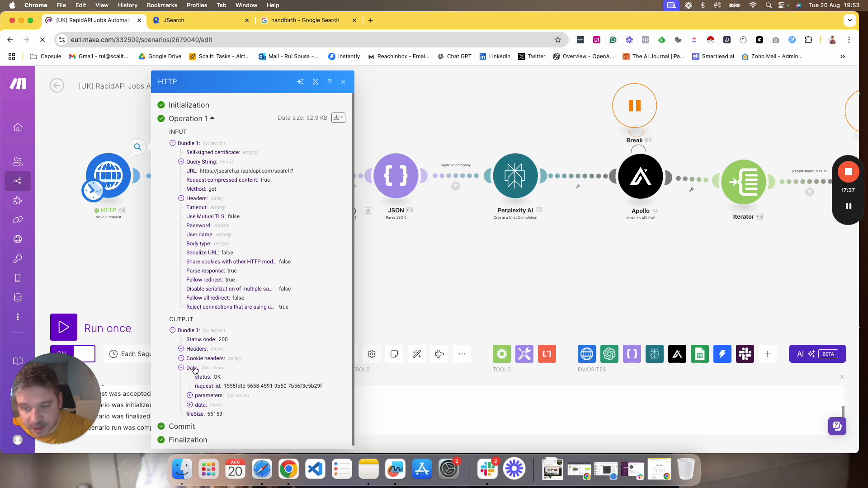
pyautogui.click(202, 405)
pyautogui.scroll(-3, 220, 394)
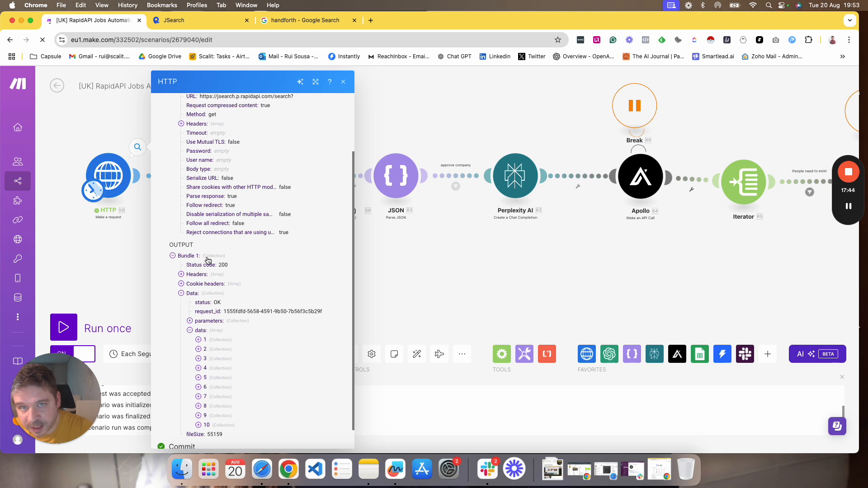
pyautogui.click(127, 261)
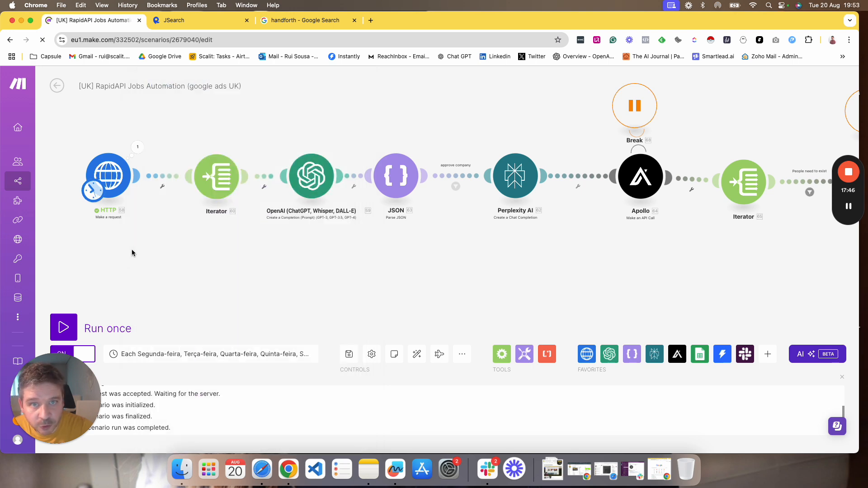
# Review the first Iterator's Array mapping and the job fields inside the HTTP data[] item, and confirm the module's settings
pyautogui.click(221, 188)
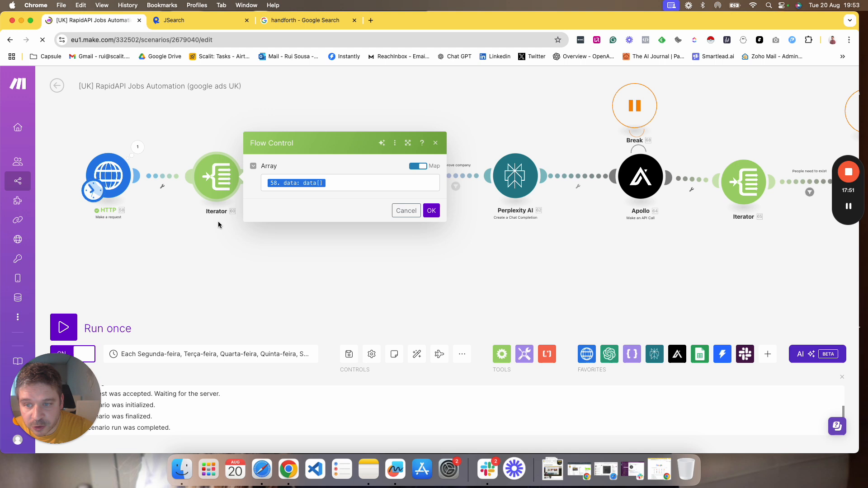
pyautogui.click(304, 185)
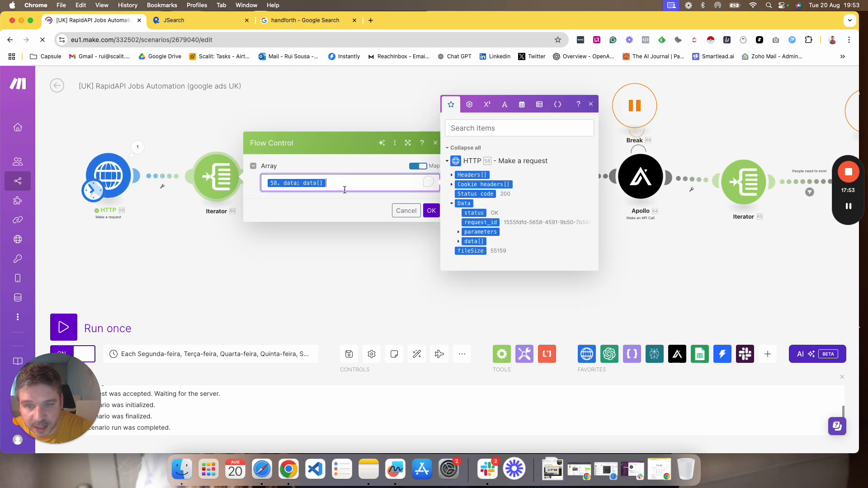
pyautogui.click(457, 242)
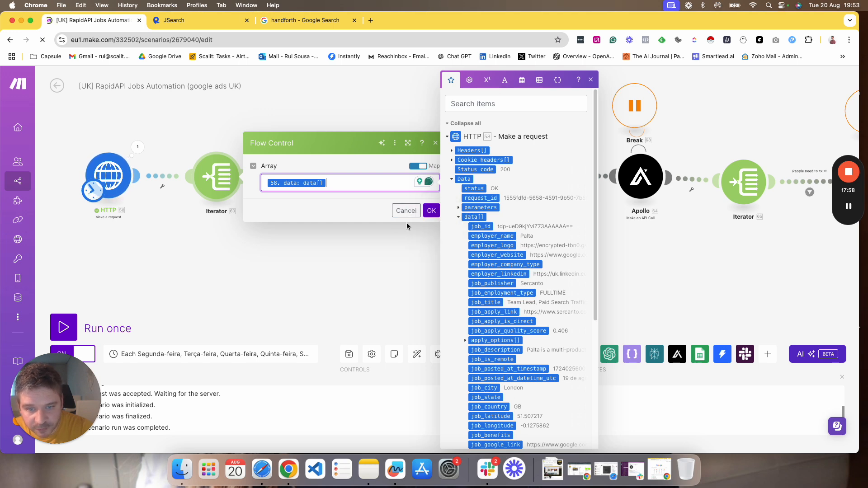
pyautogui.click(429, 212)
# Open the first OpenAI module and examine Message 1's introduction and its criteria for which companies are a good match
pyautogui.moveTo(349, 243); pyautogui.dragTo(285, 237)
pyautogui.click(248, 167)
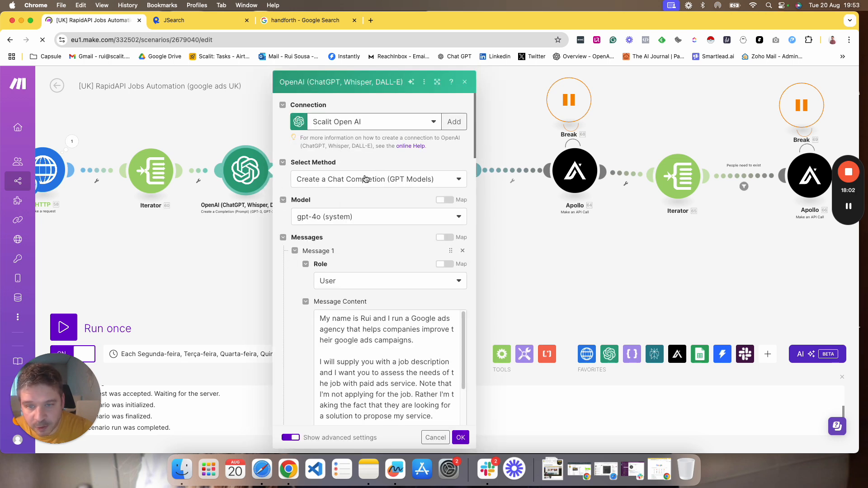
pyautogui.scroll(-5, 325, 199)
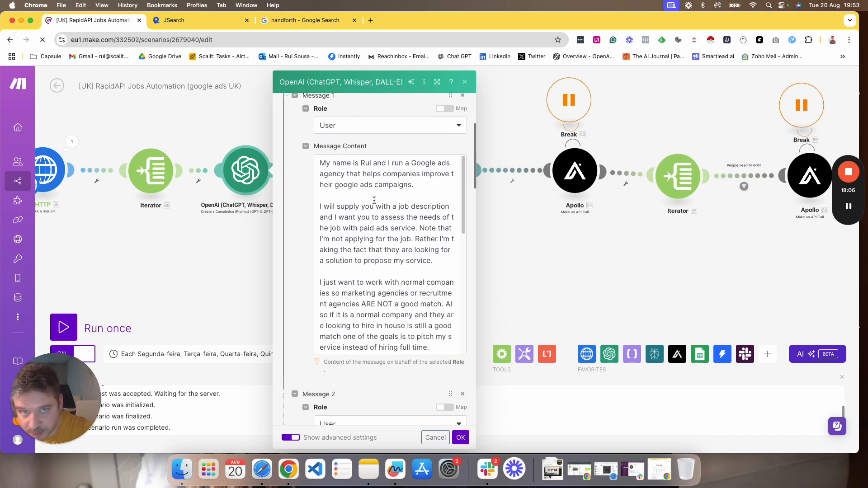
pyautogui.scroll(-1, 343, 216)
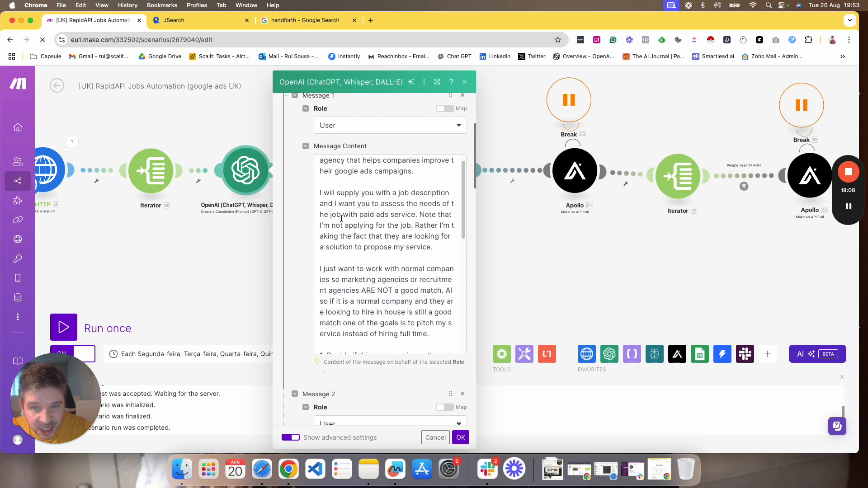
pyautogui.scroll(1, 341, 219)
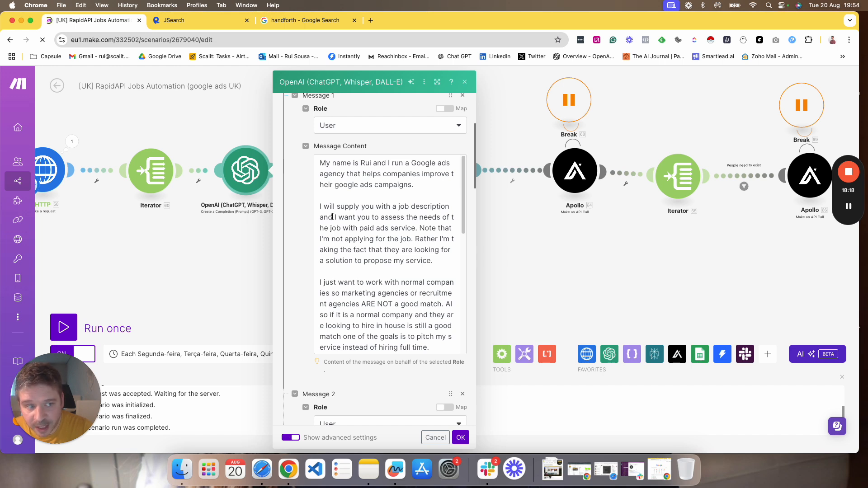
pyautogui.scroll(-1, 337, 213)
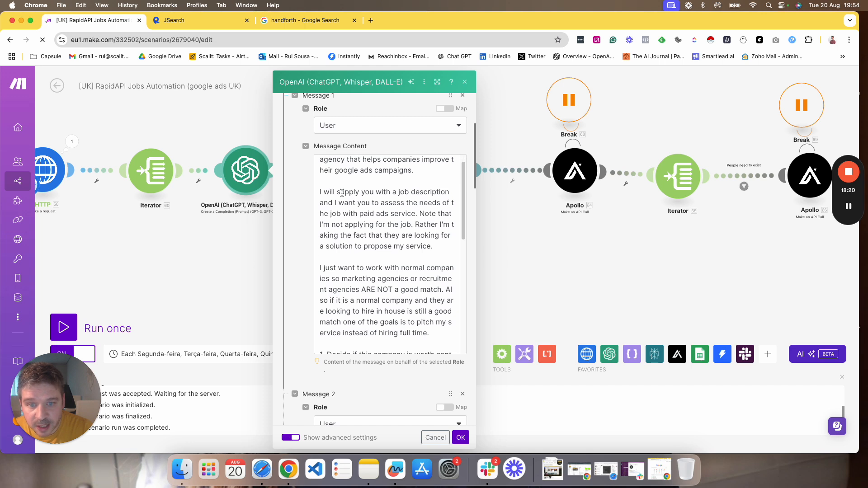
pyautogui.scroll(1, 382, 186)
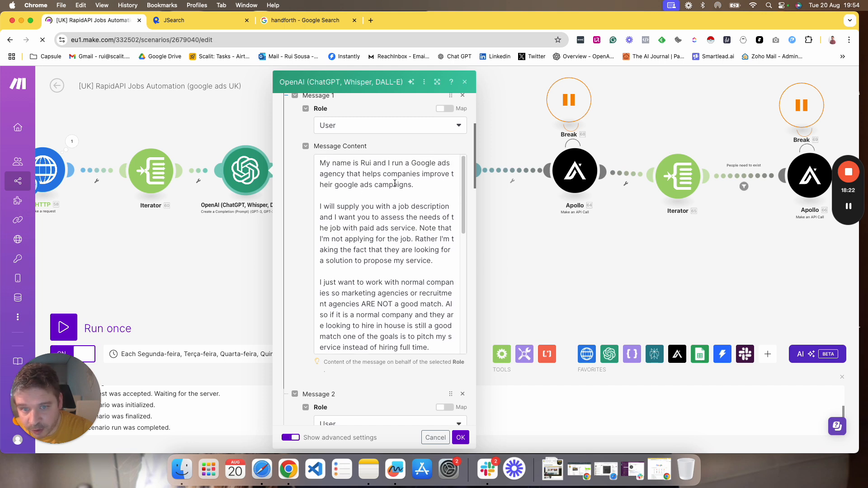
pyautogui.scroll(-3, 375, 176)
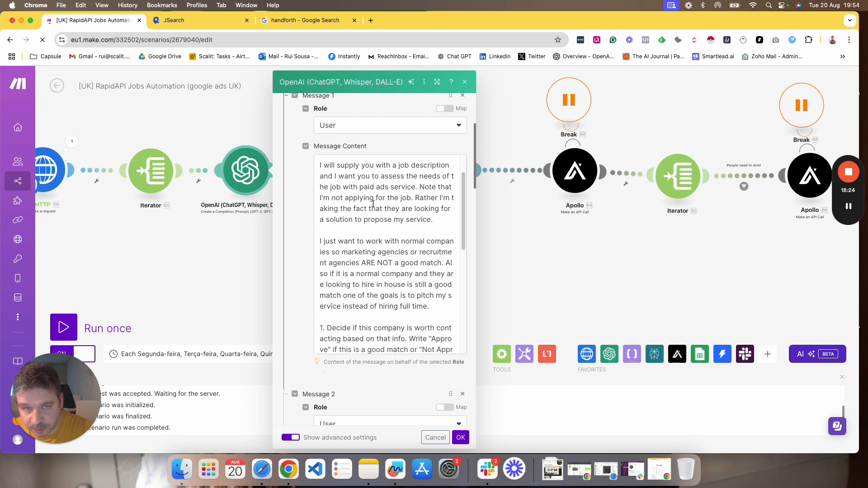
pyautogui.scroll(-4, 359, 178)
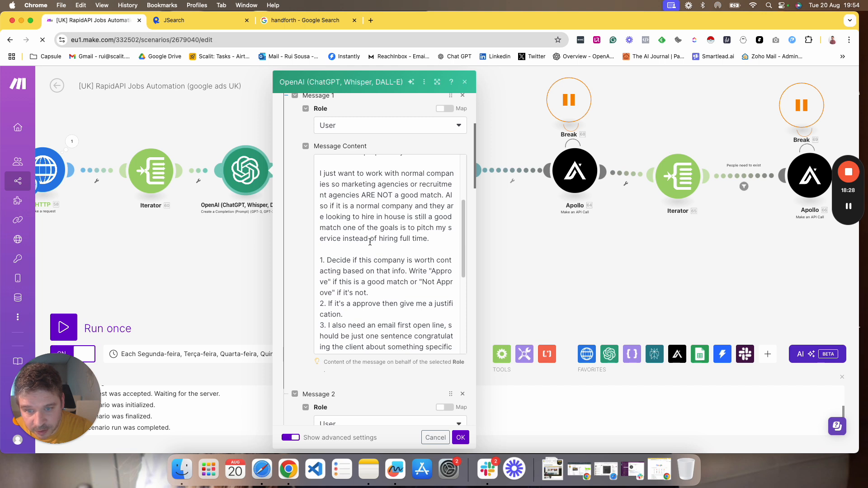
# Read the numbered instructions in Message 1 covering company approval, justification and the email's first line
pyautogui.scroll(-4, 370, 241)
pyautogui.scroll(-3, 369, 242)
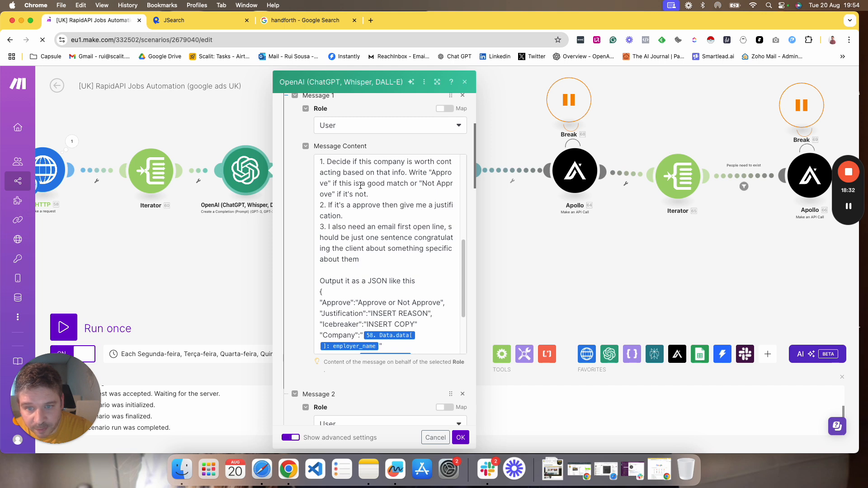
pyautogui.scroll(-1, 402, 186)
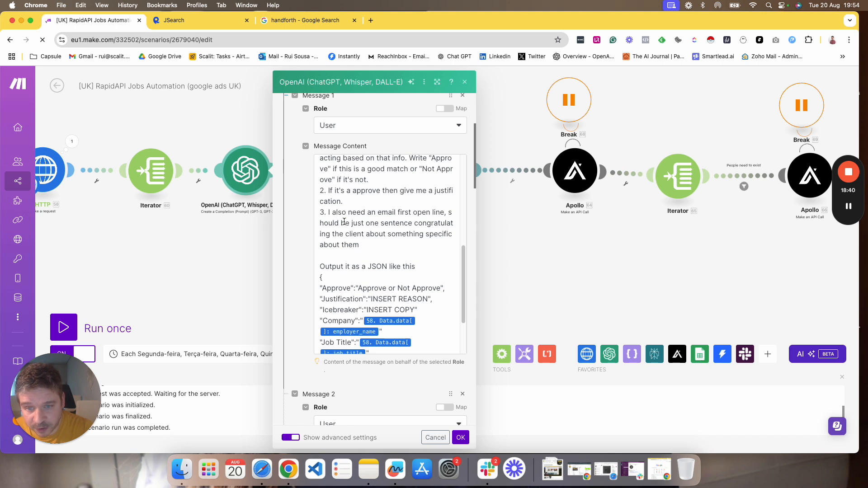
pyautogui.scroll(-1, 349, 229)
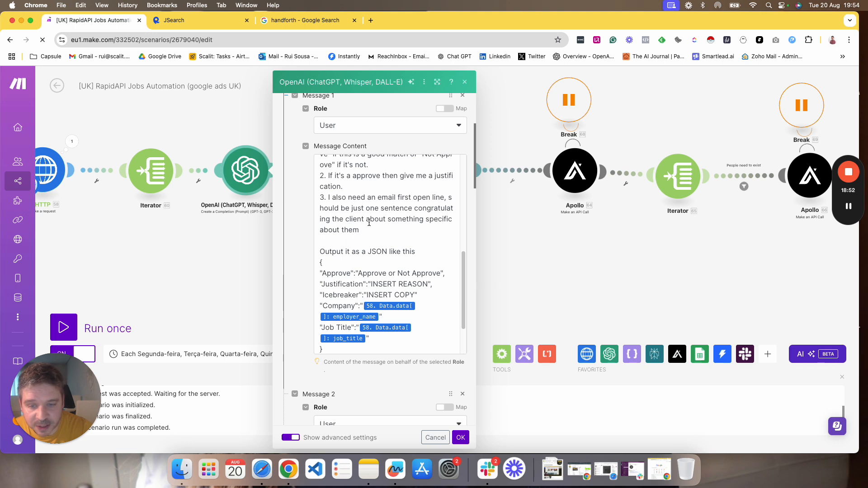
pyautogui.scroll(-3, 367, 226)
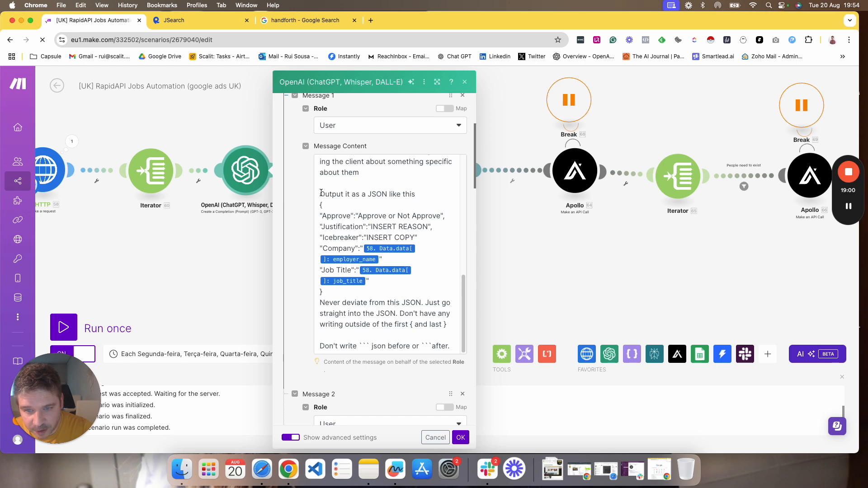
# Highlight the JSON output template in Message 1 and inspect its mapped company and job title fields
pyautogui.moveTo(321, 205); pyautogui.dragTo(338, 294)
pyautogui.click(342, 304)
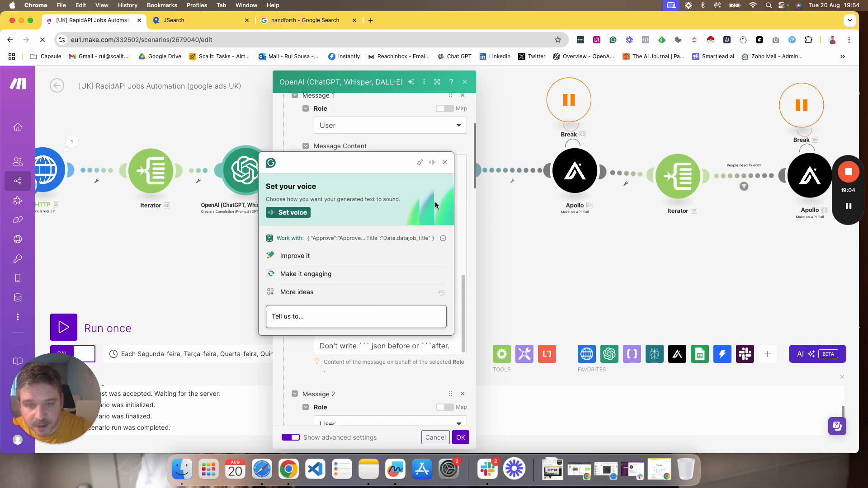
pyautogui.click(445, 165)
pyautogui.scroll(-1, 389, 271)
pyautogui.click(390, 298)
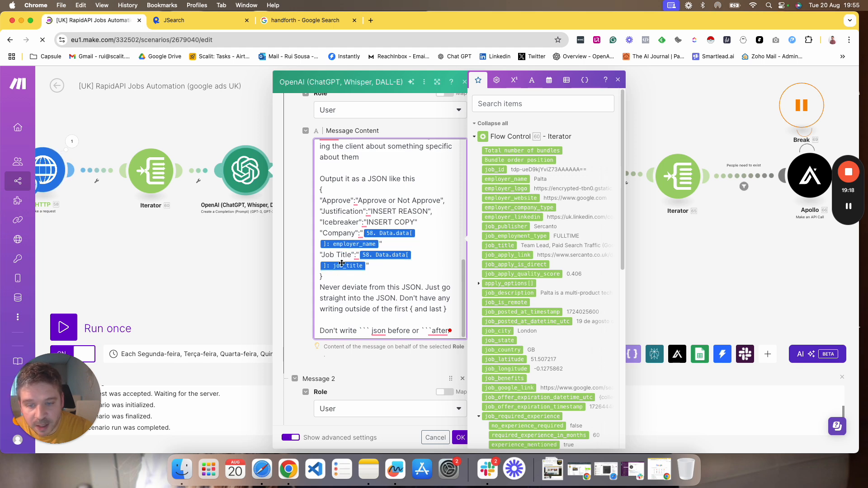
# Review Message 2's exclusion and company name rules and Message 3's mapped employer name, job title and description
pyautogui.scroll(-3, 335, 253)
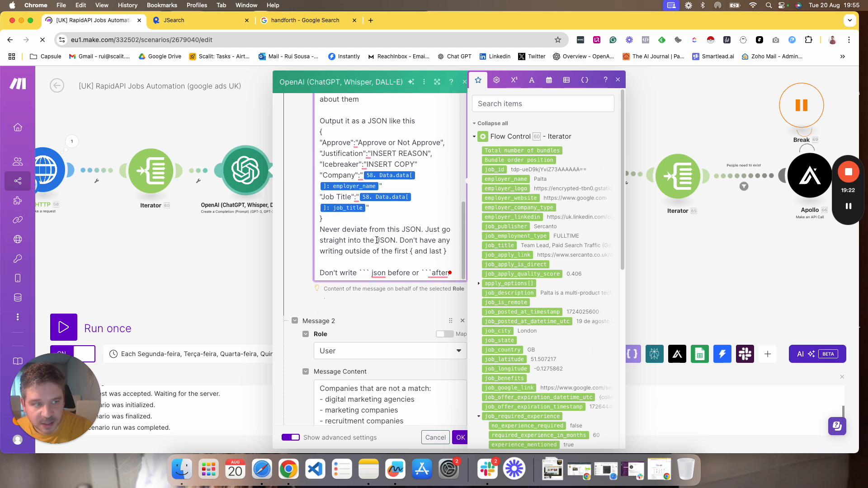
pyautogui.scroll(-10, 374, 264)
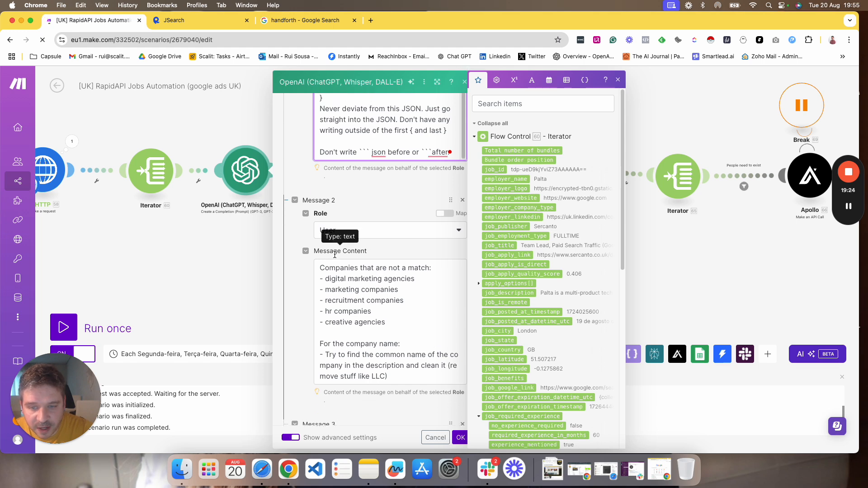
pyautogui.click(337, 197)
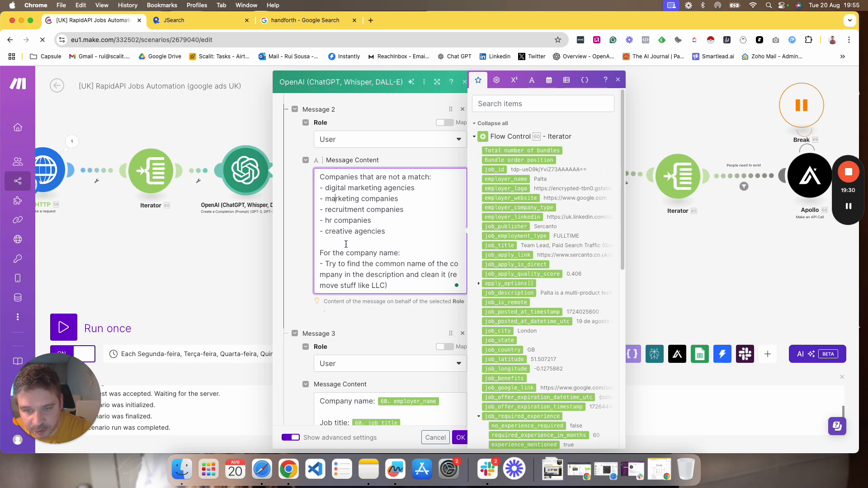
pyautogui.scroll(-5, 377, 203)
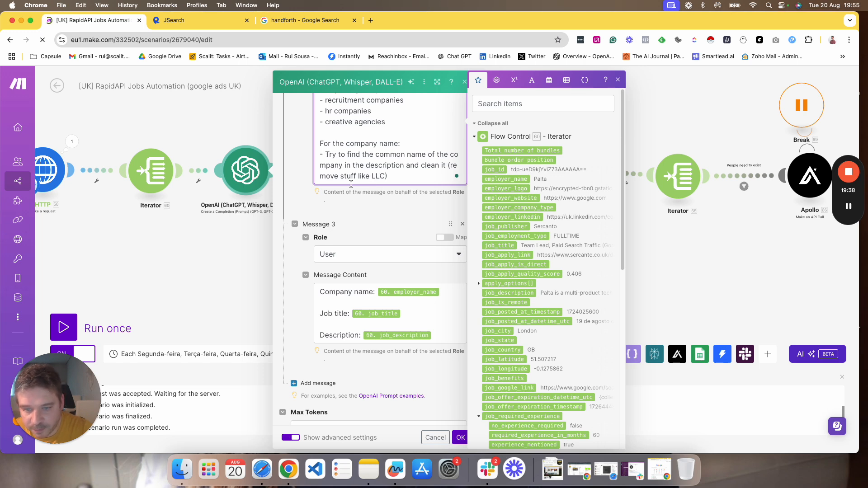
pyautogui.scroll(-3, 348, 226)
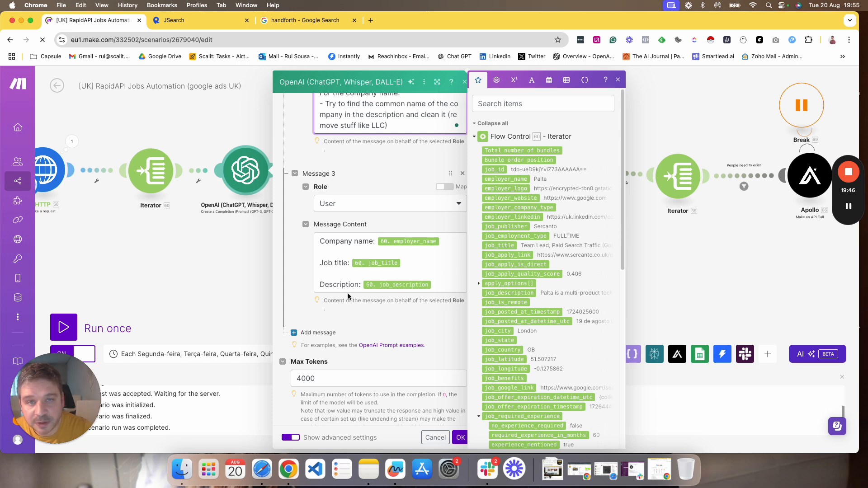
pyautogui.click(362, 320)
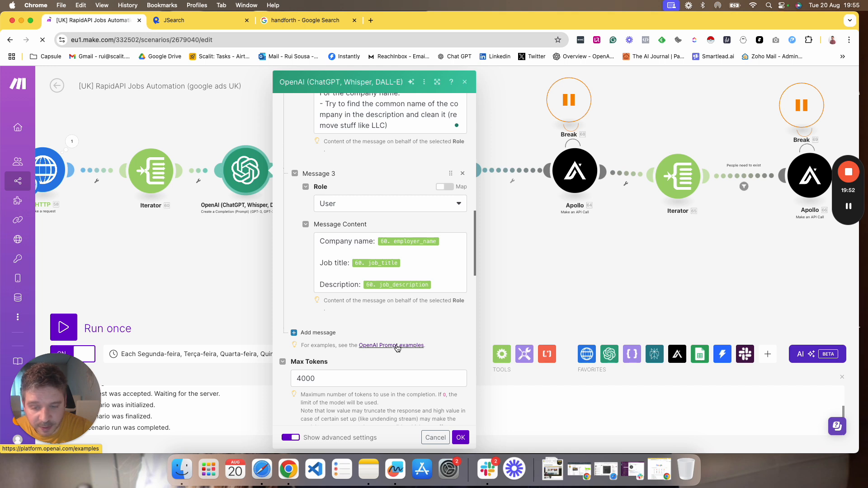
# Check the OpenAI module's Max Tokens and Temperature settings, and confirm the module
pyautogui.scroll(-3, 347, 339)
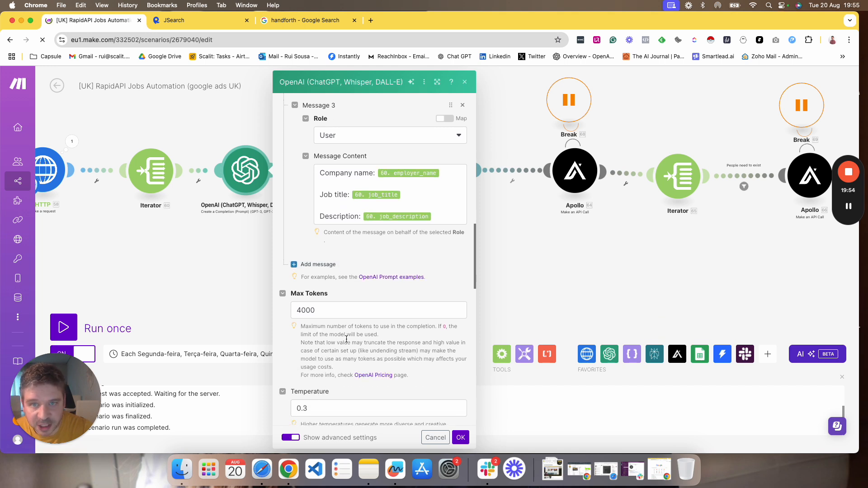
pyautogui.scroll(-1, 346, 339)
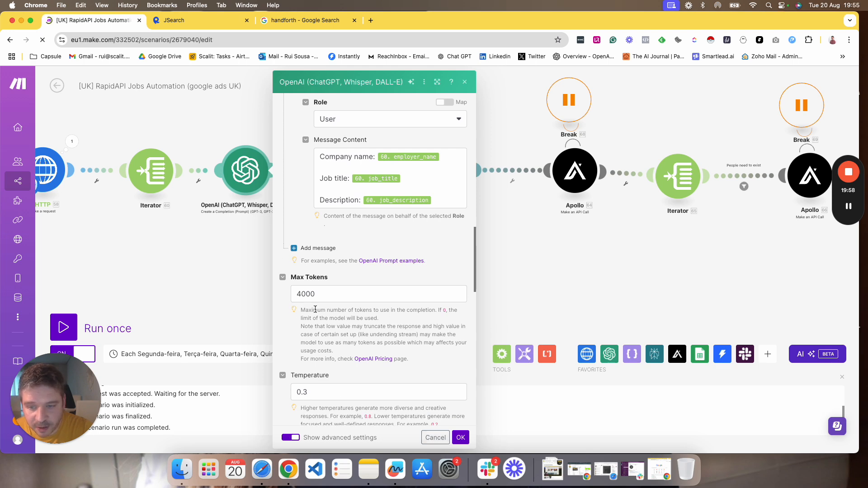
pyautogui.scroll(-4, 292, 308)
pyautogui.click(456, 437)
# Inspect the Parse JSON module's JSON string mapping against the OpenAI output, and confirm the module
pyautogui.hscroll(5, 257, 275)
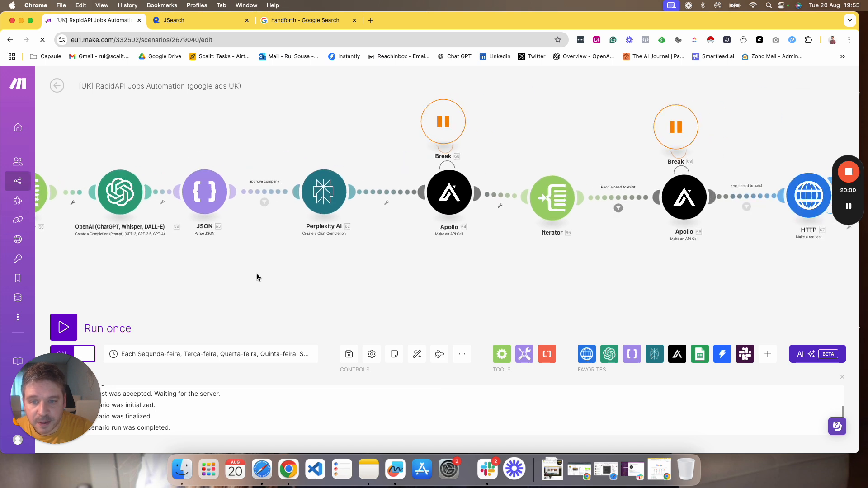
pyautogui.click(199, 192)
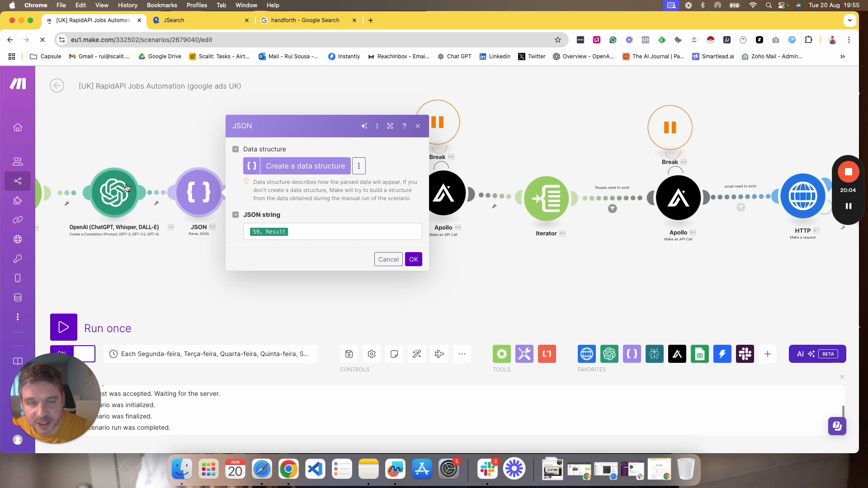
pyautogui.click(297, 231)
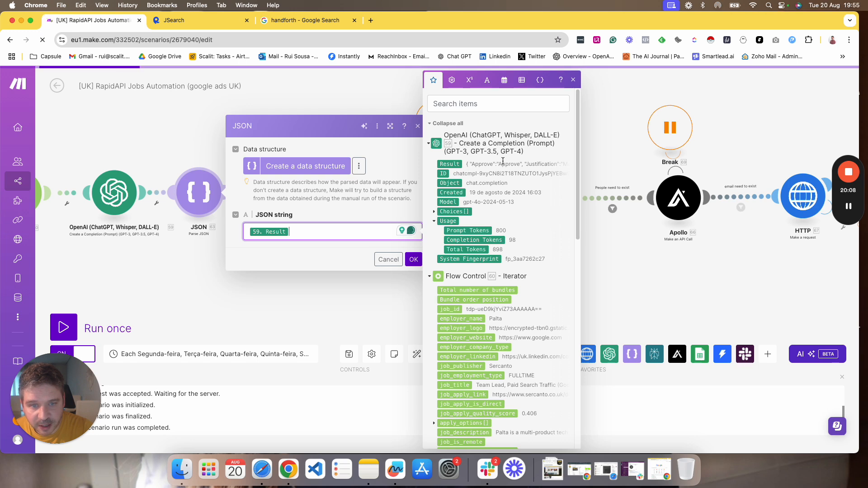
pyautogui.click(413, 259)
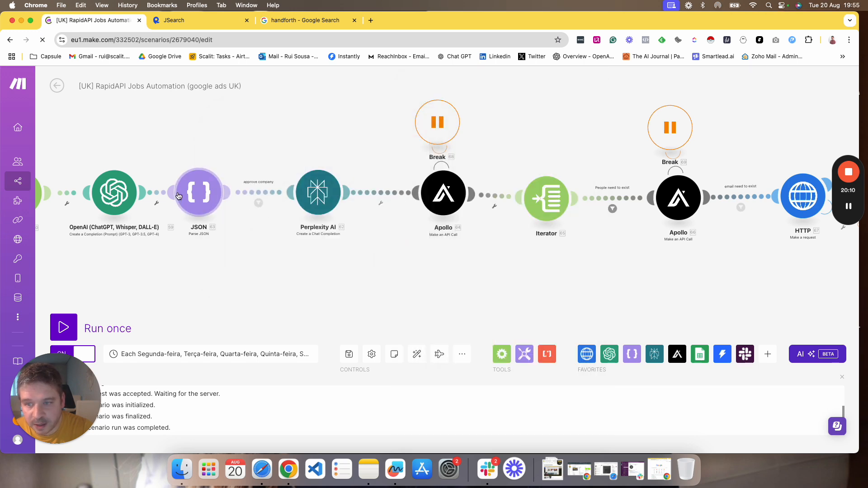
# Examine the "approve company" filter's condition and its mapped Approve field from the parsed JSON, and confirm the filter
pyautogui.click(350, 204)
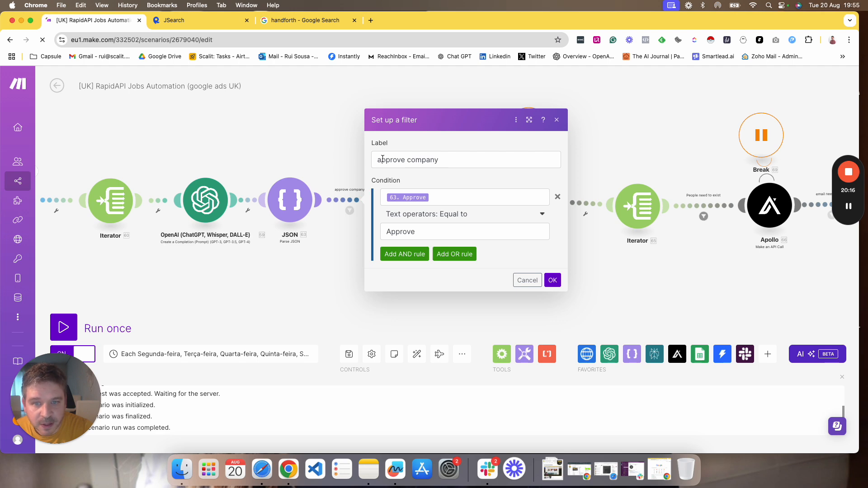
pyautogui.click(434, 197)
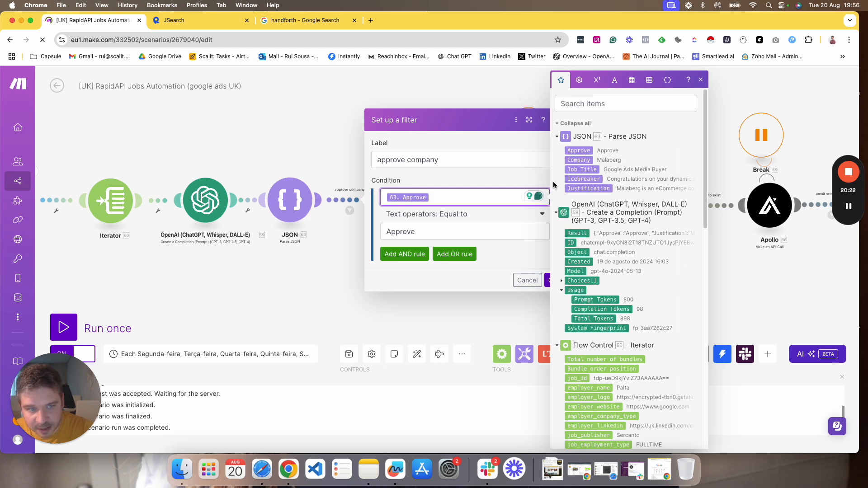
pyautogui.click(551, 280)
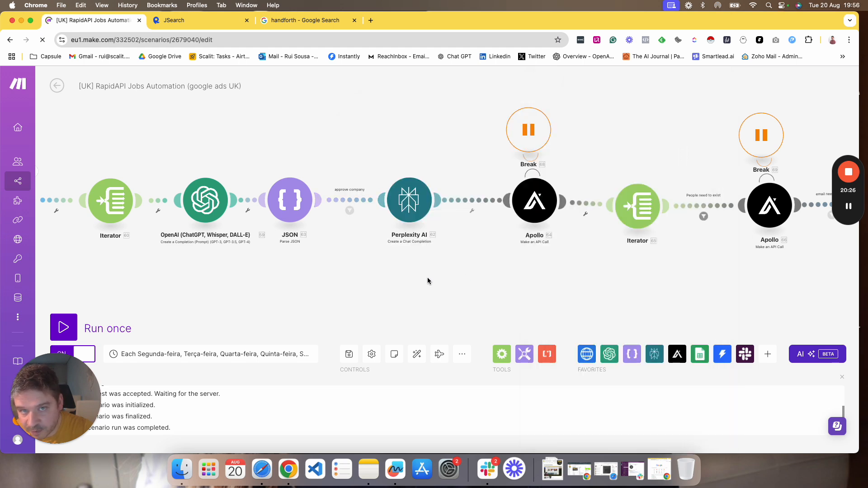
# Review the Perplexity AI module's model and its prompt for finding the company's domain, then close the module
pyautogui.moveTo(428, 280); pyautogui.dragTo(327, 251)
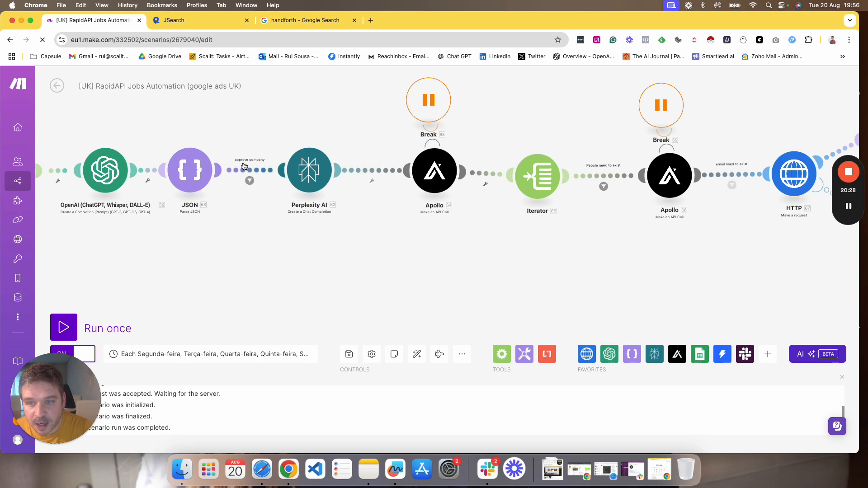
pyautogui.click(309, 172)
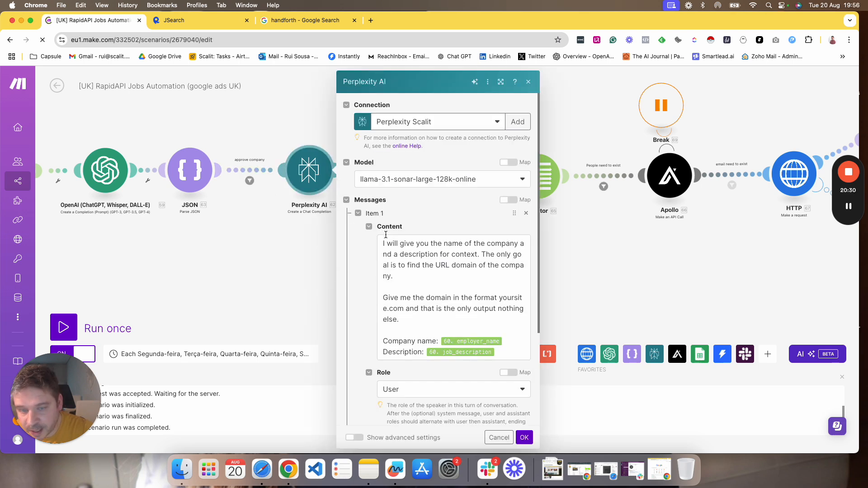
pyautogui.scroll(-3, 420, 253)
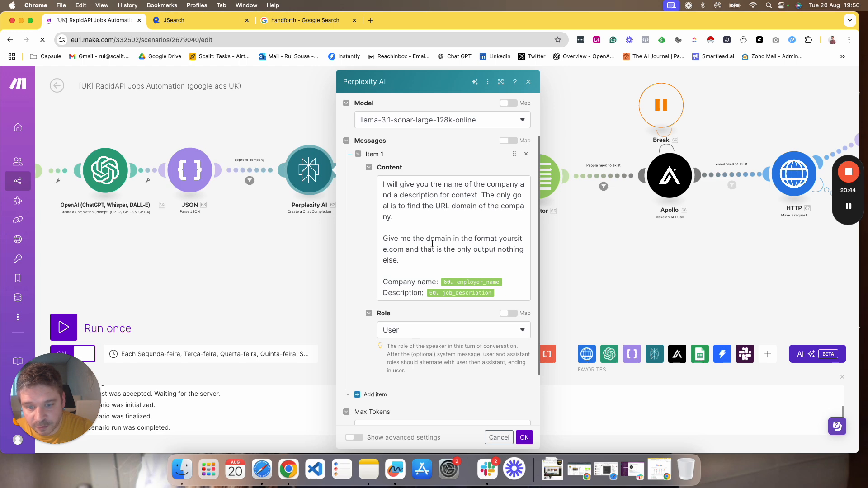
pyautogui.click(287, 274)
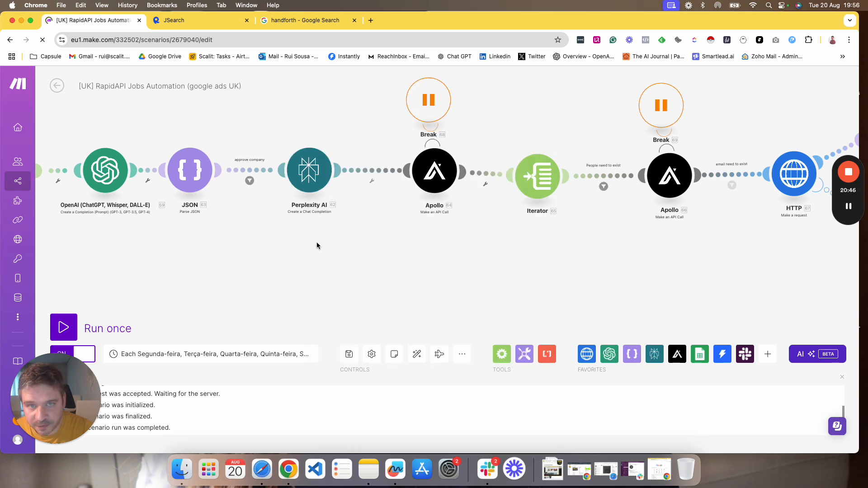
# Review the first Apollo module's people search URL, method, headers and request body, and confirm the module
pyautogui.moveTo(387, 257); pyautogui.dragTo(260, 247)
pyautogui.moveTo(342, 246); pyautogui.dragTo(306, 244)
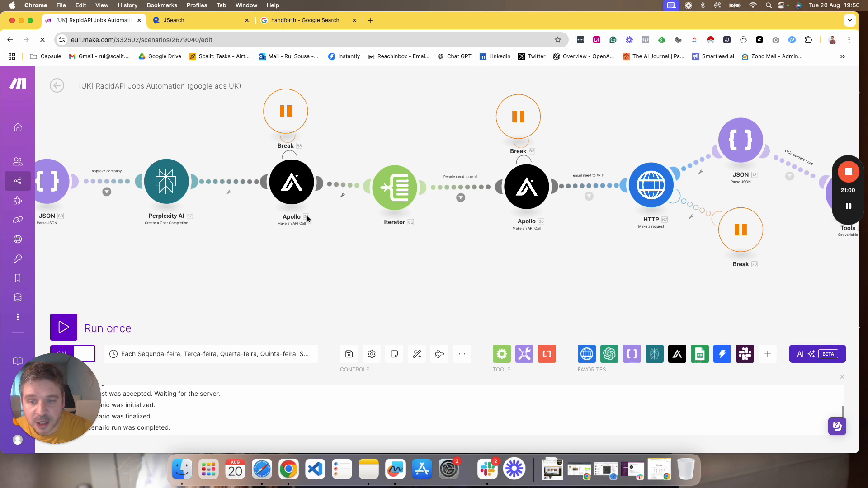
pyautogui.click(300, 202)
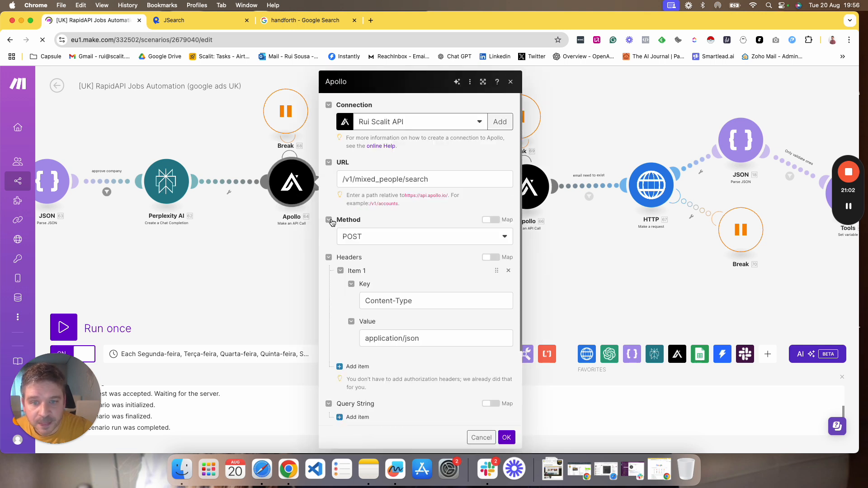
pyautogui.scroll(-1, 343, 163)
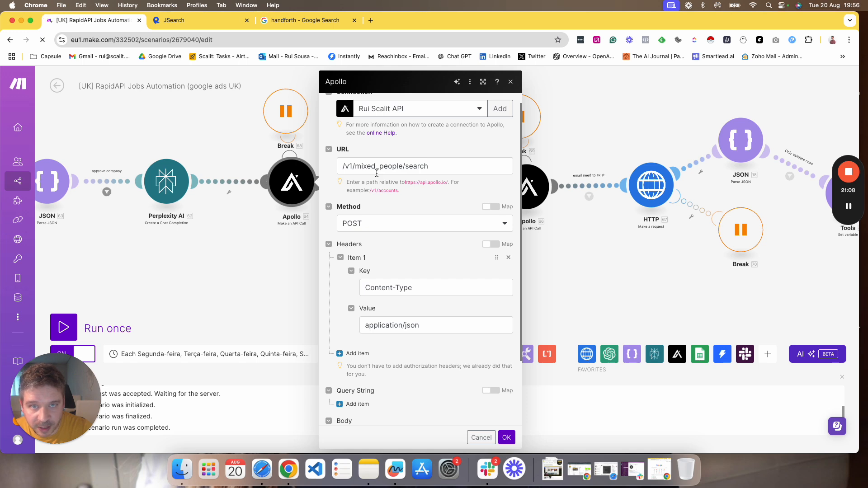
pyautogui.click(343, 168)
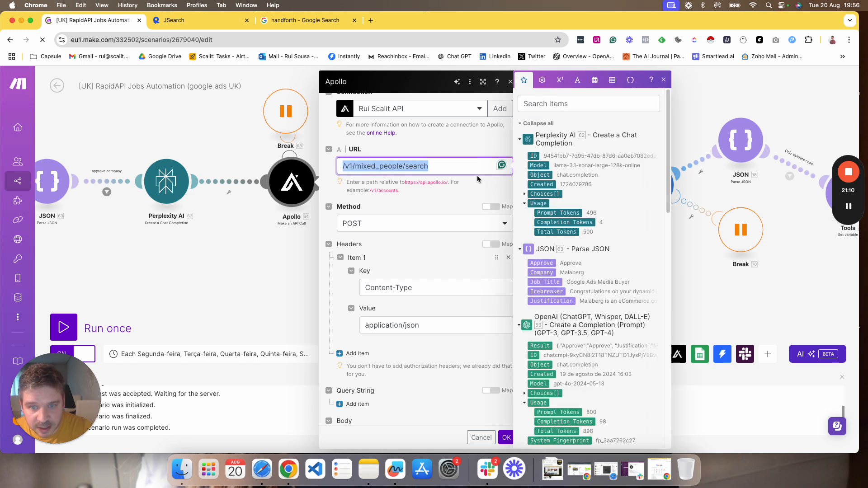
pyautogui.click(427, 202)
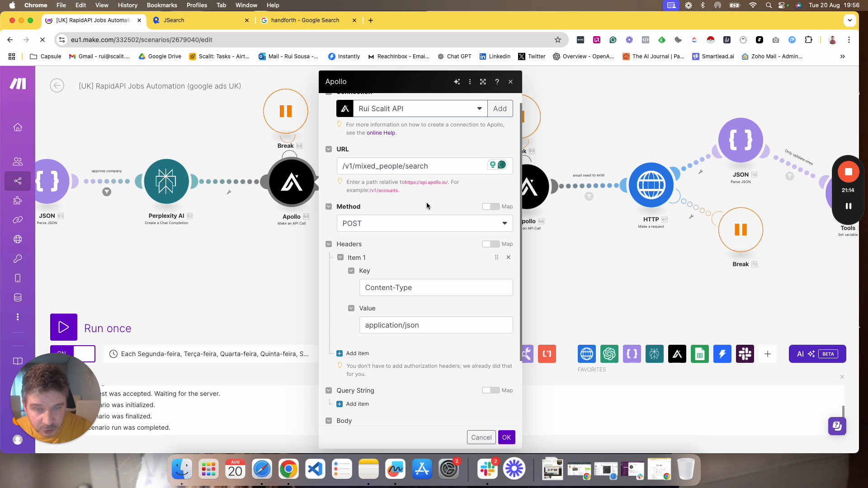
pyautogui.scroll(-3, 404, 168)
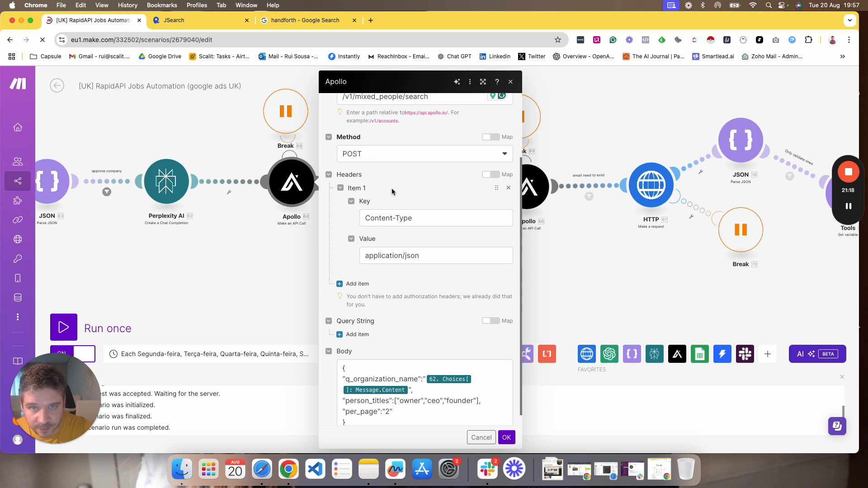
pyautogui.scroll(-1, 391, 199)
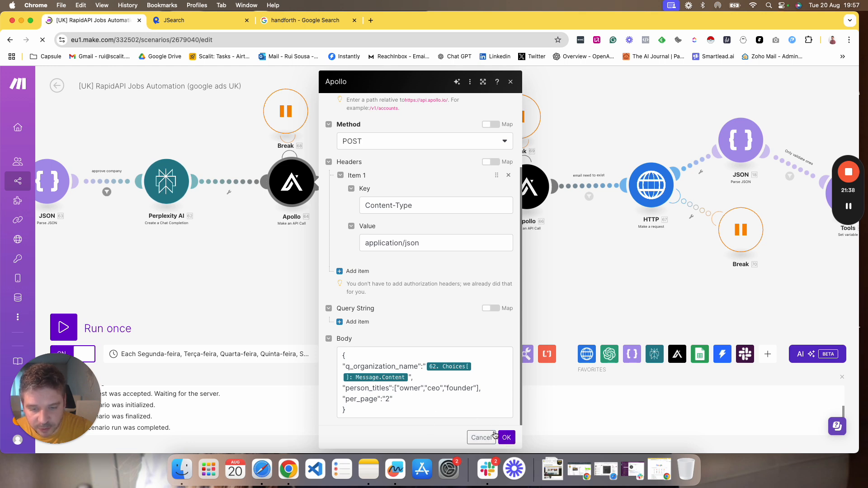
pyautogui.click(508, 439)
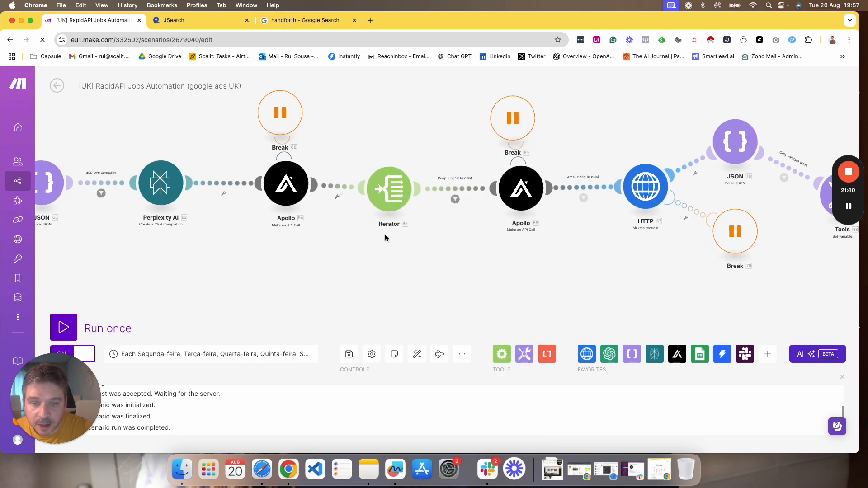
# Inspect the Iterator's array mapping and the fields inside Apollo's people array, and confirm the module
pyautogui.click(298, 207)
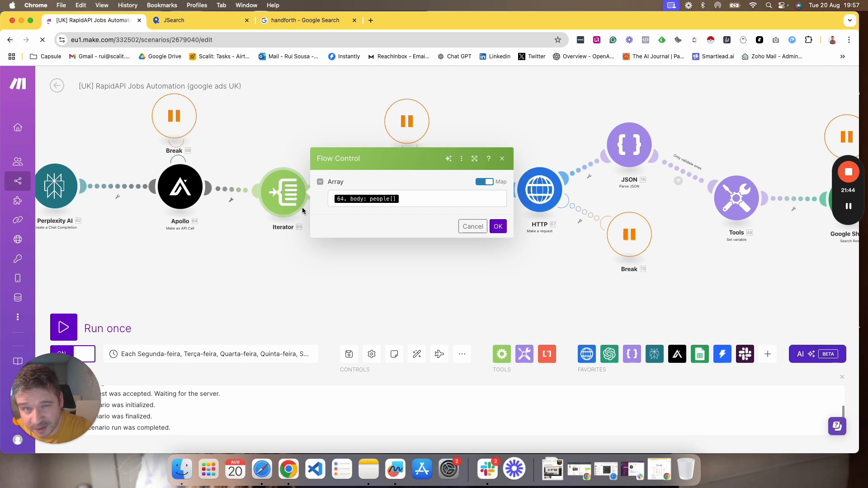
pyautogui.click(421, 199)
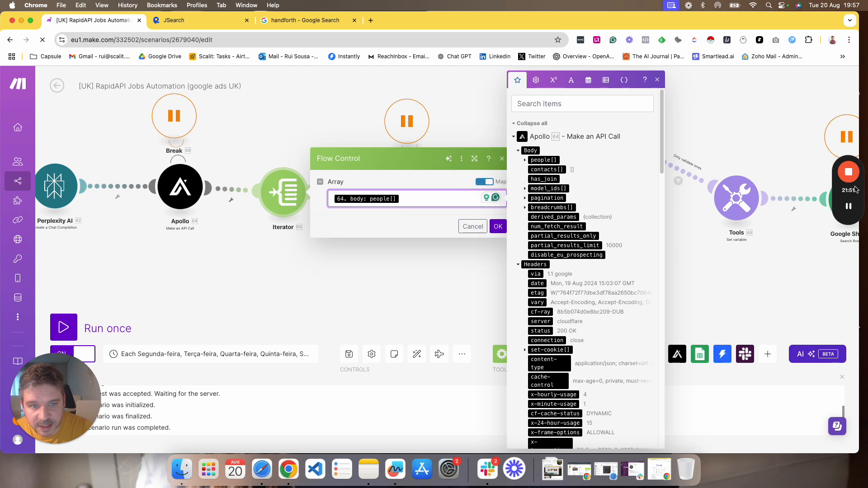
pyautogui.click(526, 161)
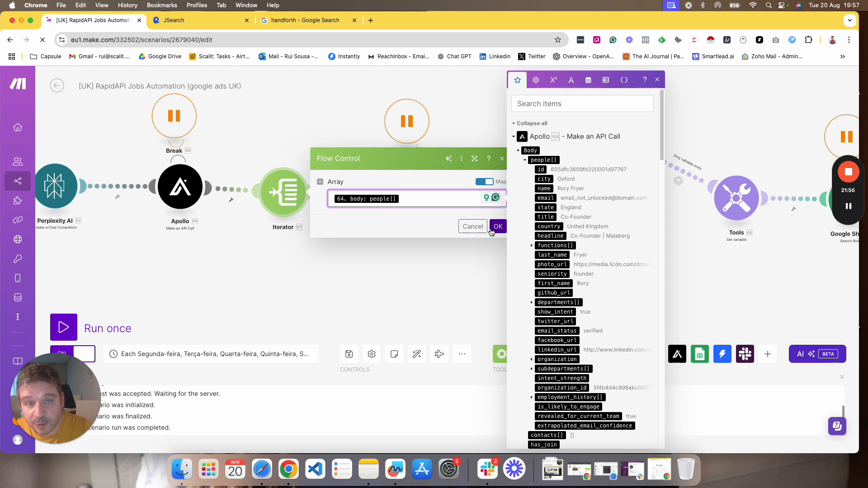
pyautogui.click(497, 226)
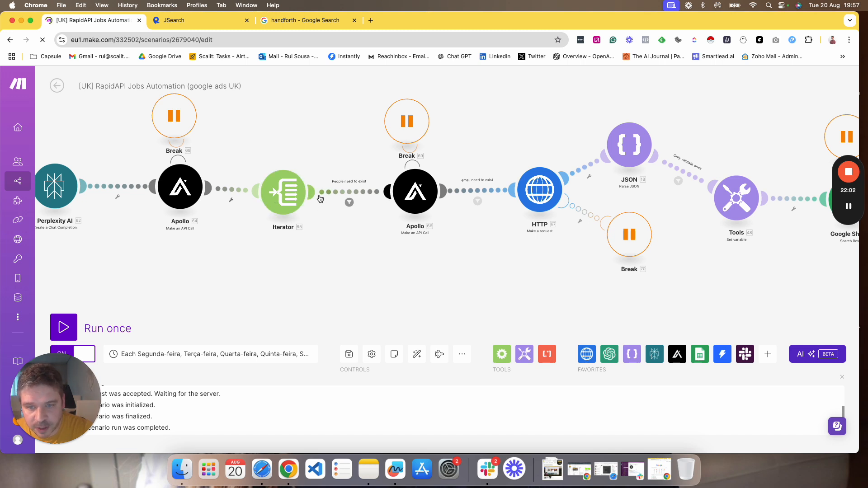
# Examine the "People need to exist" filter's condition on the Iterator's first_name field, and confirm the filter
pyautogui.click(345, 193)
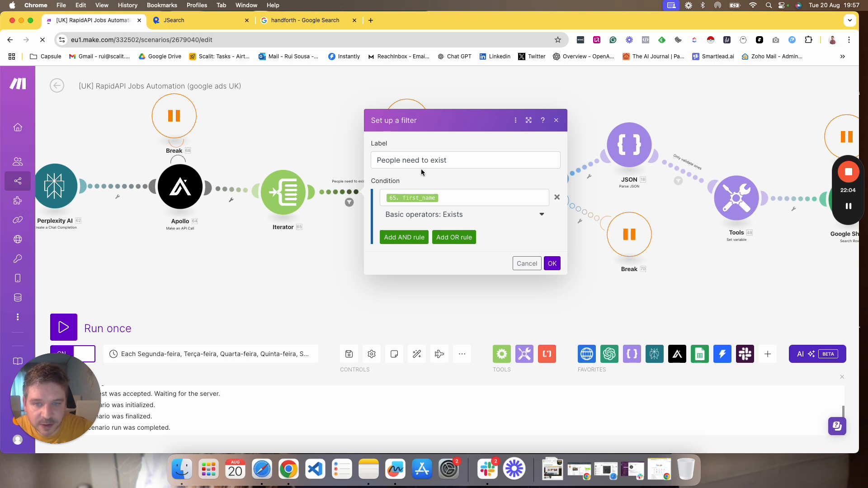
pyautogui.click(446, 198)
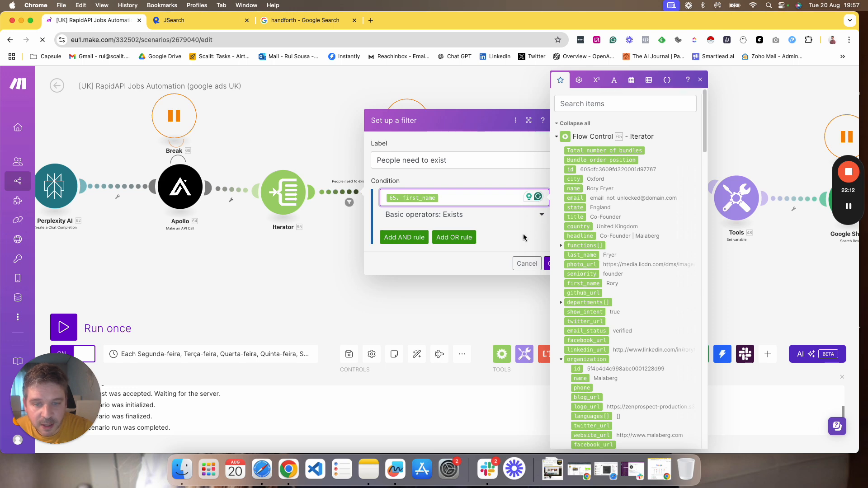
pyautogui.click(451, 259)
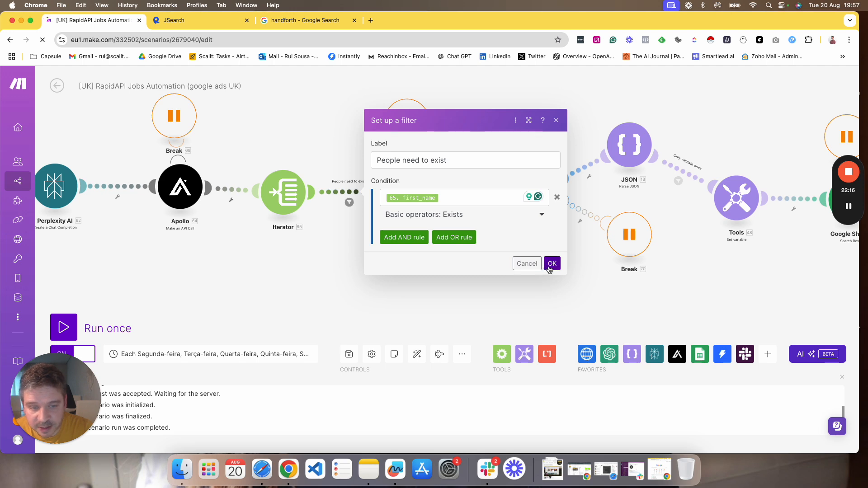
pyautogui.click(463, 198)
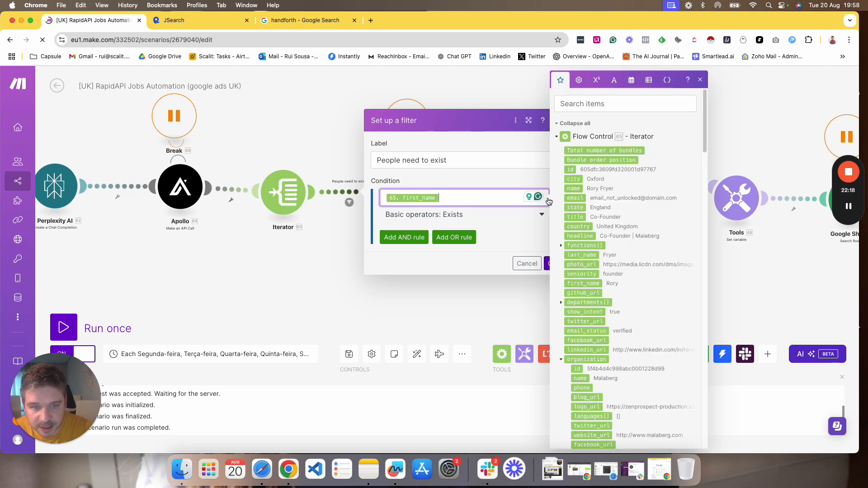
pyautogui.click(477, 263)
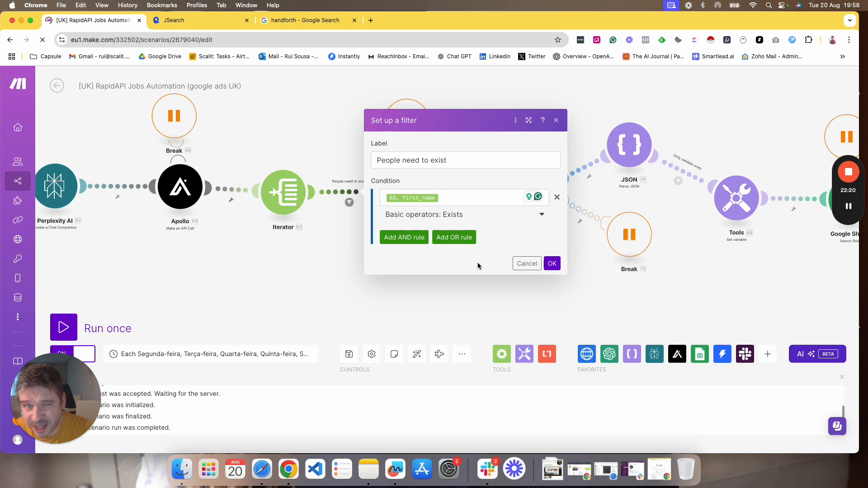
pyautogui.click(552, 263)
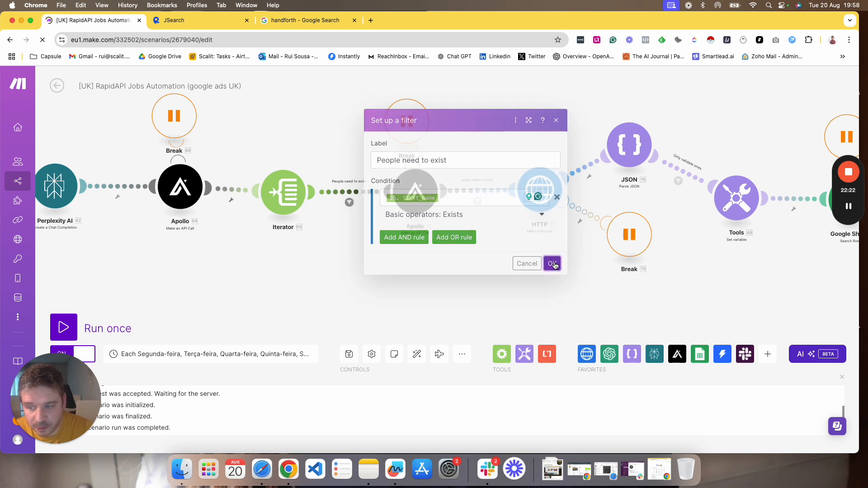
# Review the second Apollo module's people match URL and the Iterator fields mapped in its request body, and confirm the module
pyautogui.hscroll(3, 444, 262)
pyautogui.click(319, 192)
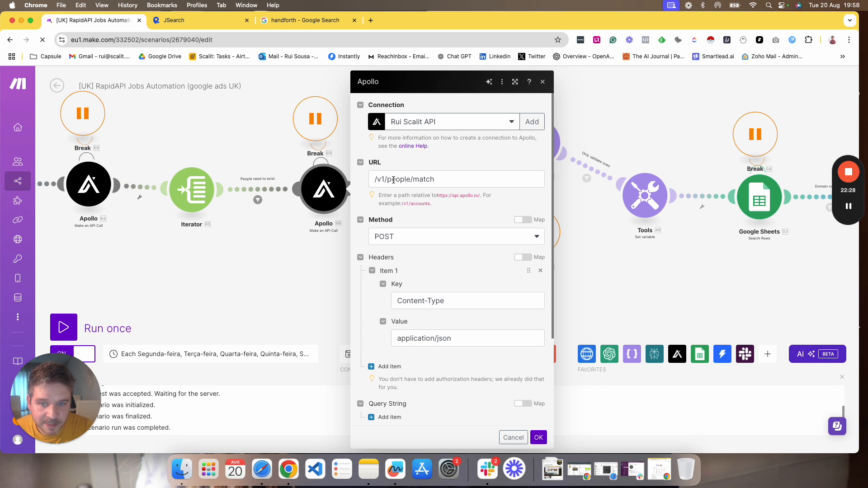
pyautogui.scroll(-3, 416, 236)
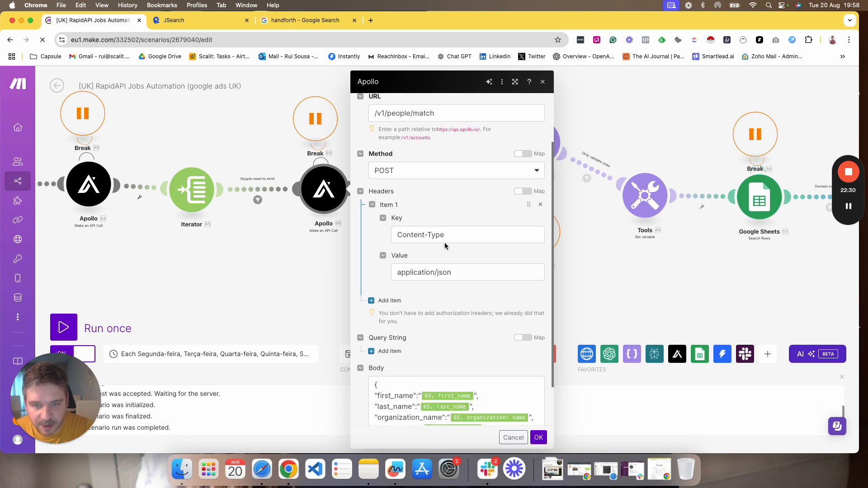
pyautogui.scroll(-2, 445, 245)
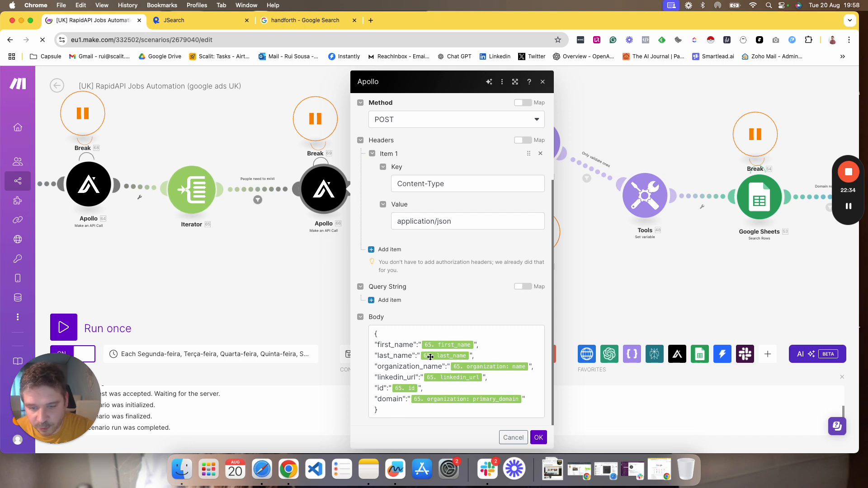
pyautogui.click(400, 347)
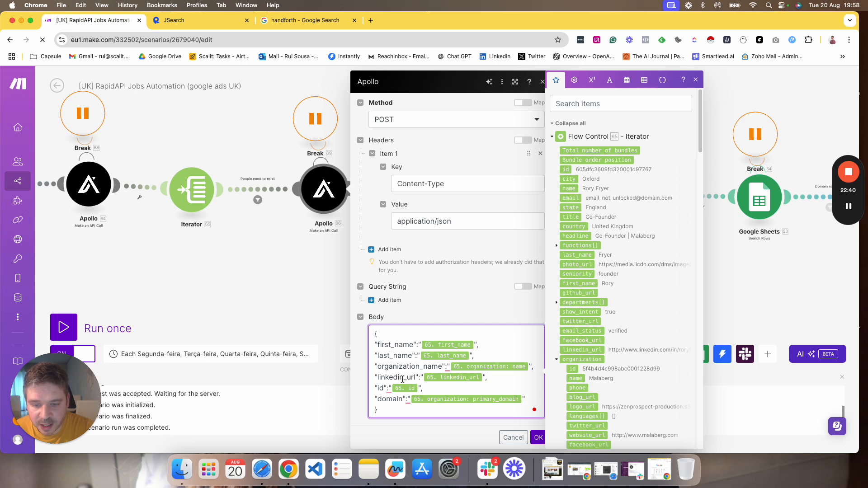
pyautogui.click(397, 438)
pyautogui.click(538, 437)
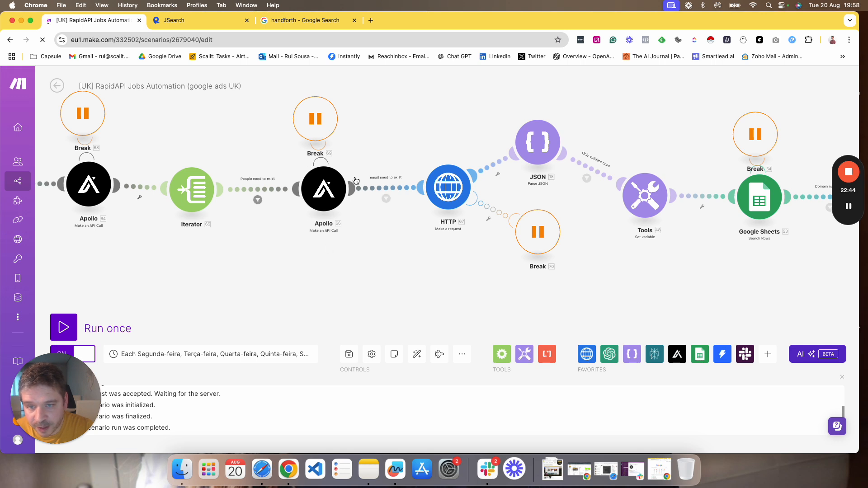
# Examine the "email need to exist" filter's condition against the person fields returned by Apollo, and confirm the filter
pyautogui.hscroll(3, 380, 244)
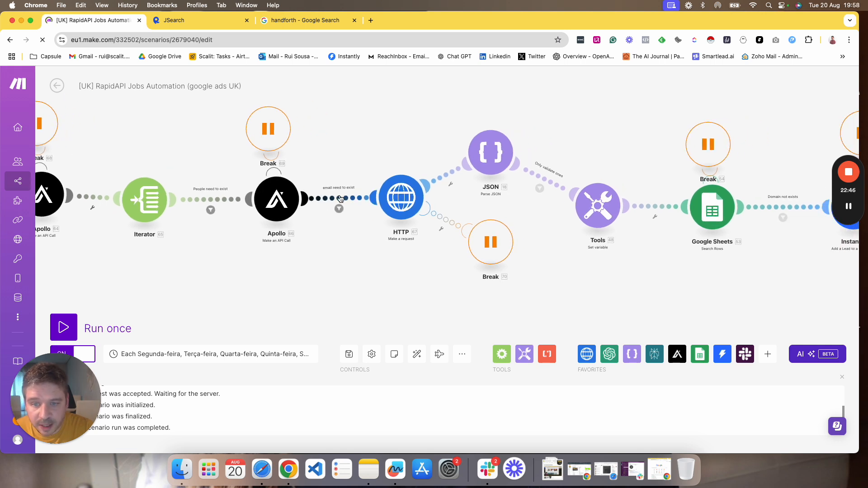
pyautogui.click(340, 198)
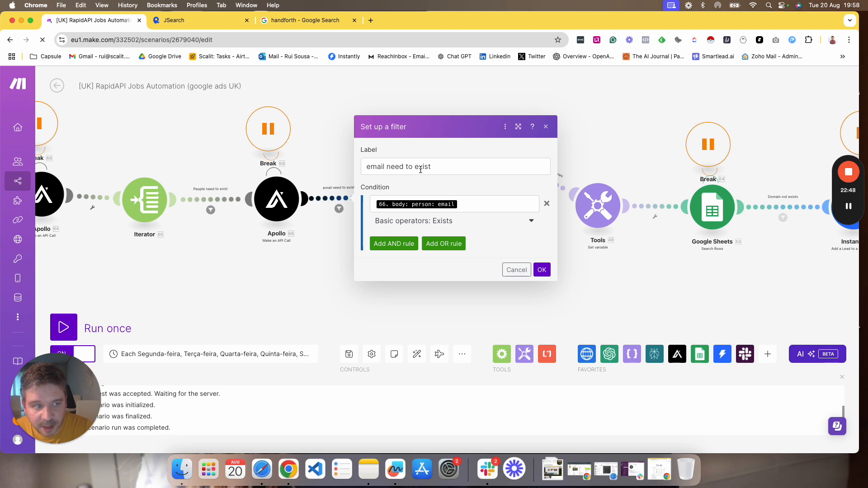
pyautogui.click(468, 202)
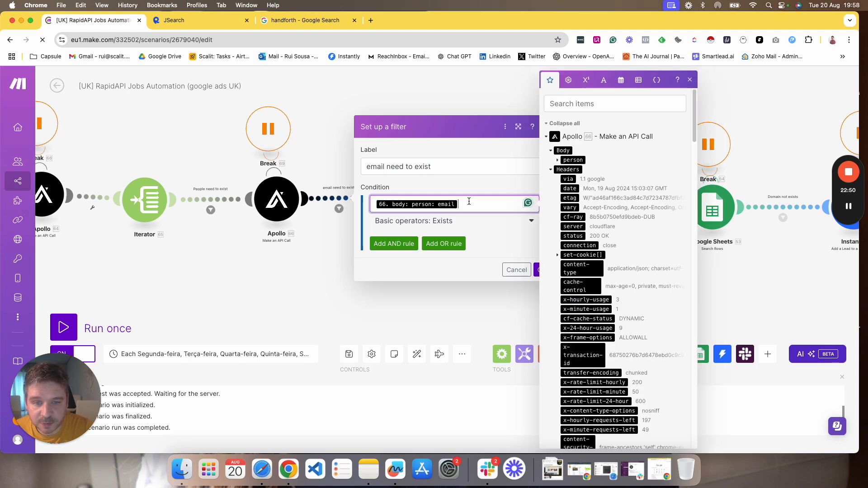
pyautogui.click(557, 161)
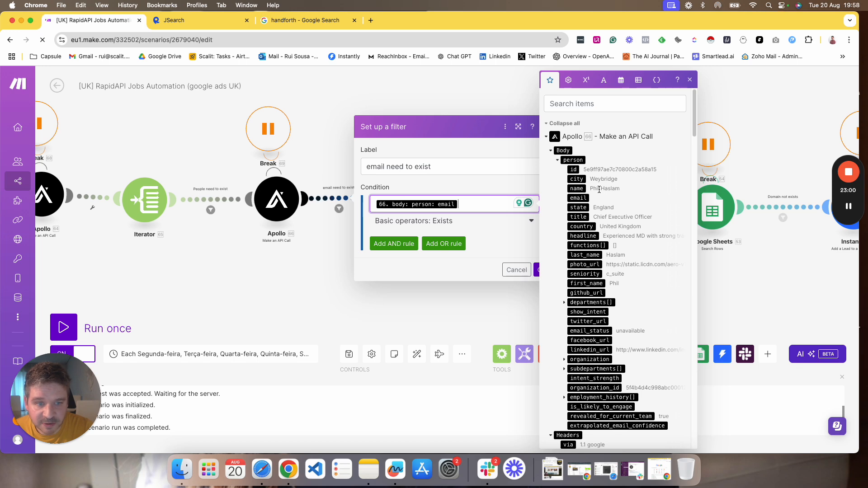
pyautogui.click(539, 271)
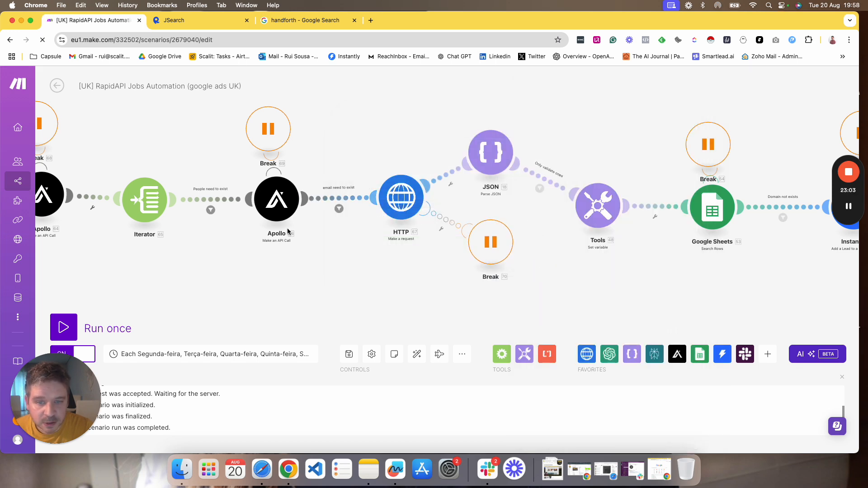
# Review the HTTP module's email validation URL and request settings, and close the module
pyautogui.click(418, 213)
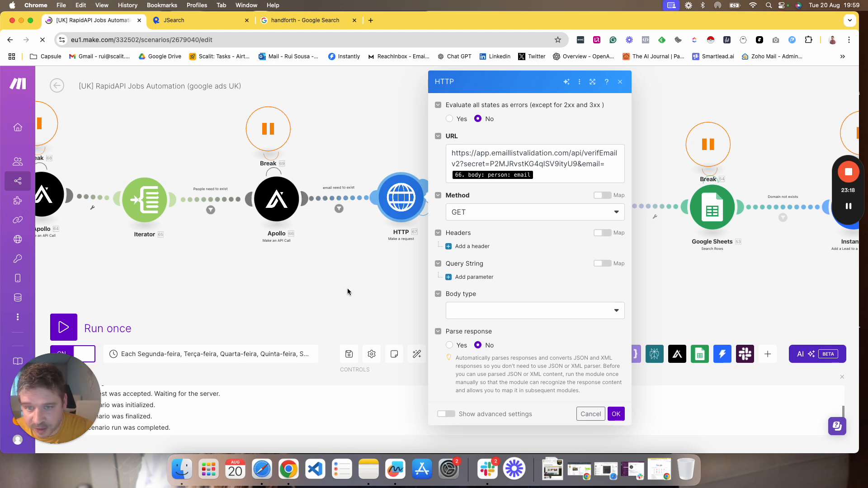
pyautogui.click(338, 272)
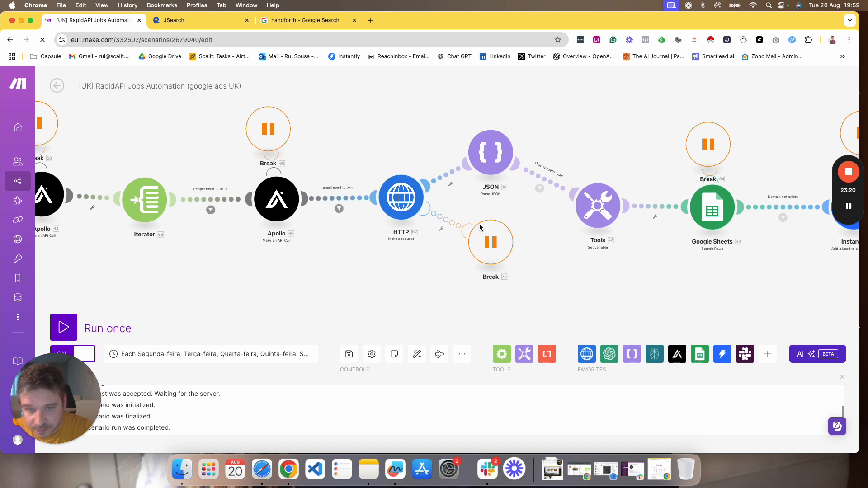
# Check the JSON string mapping after the HTTP module and the variable formula in the Tools module, and close the settings
pyautogui.hscroll(5, 436, 199)
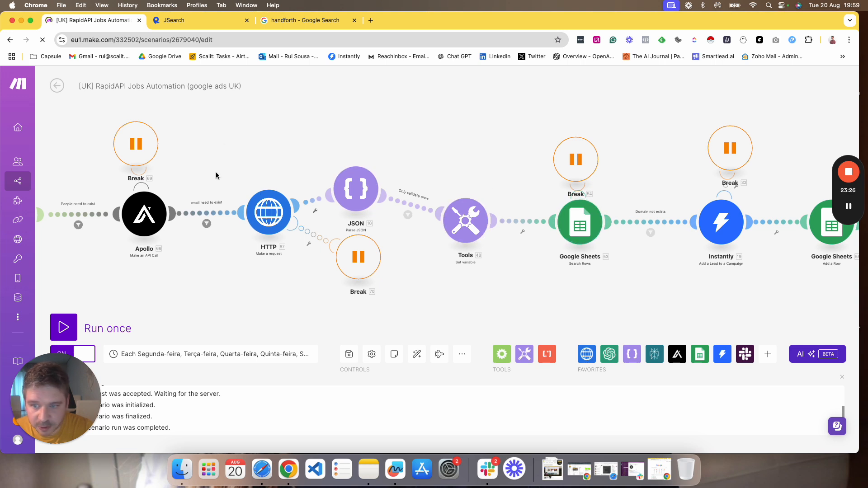
pyautogui.click(364, 190)
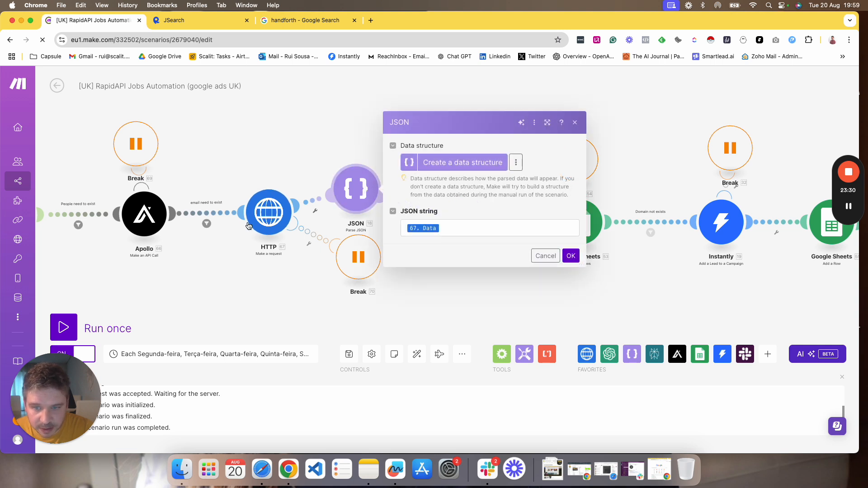
pyautogui.click(451, 235)
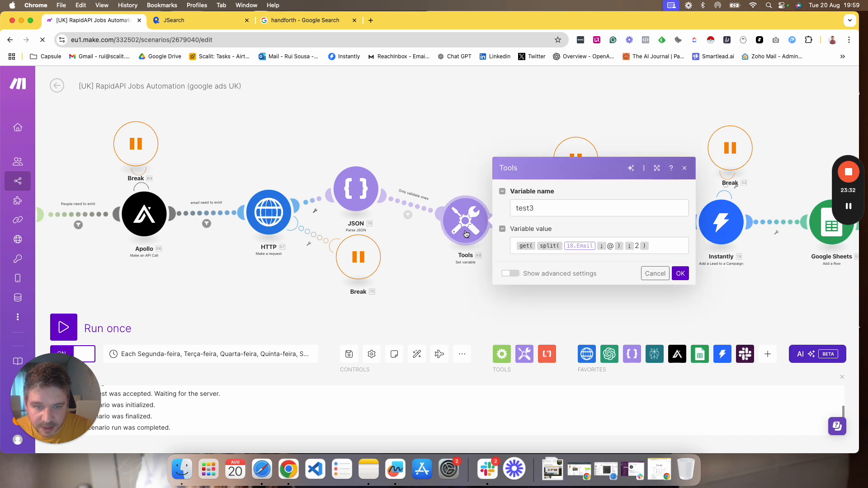
pyautogui.click(419, 304)
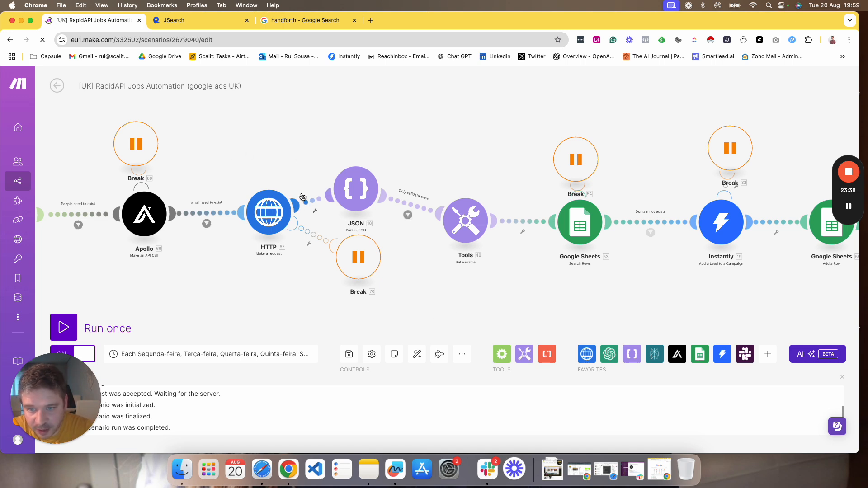
# Select the HTTP, JSON, Break and Tools modules that make up the email validation section
pyautogui.moveTo(265, 154); pyautogui.dragTo(491, 294)
pyautogui.keyDown('shift'); pyautogui.click(167, 206); pyautogui.keyUp('shift')
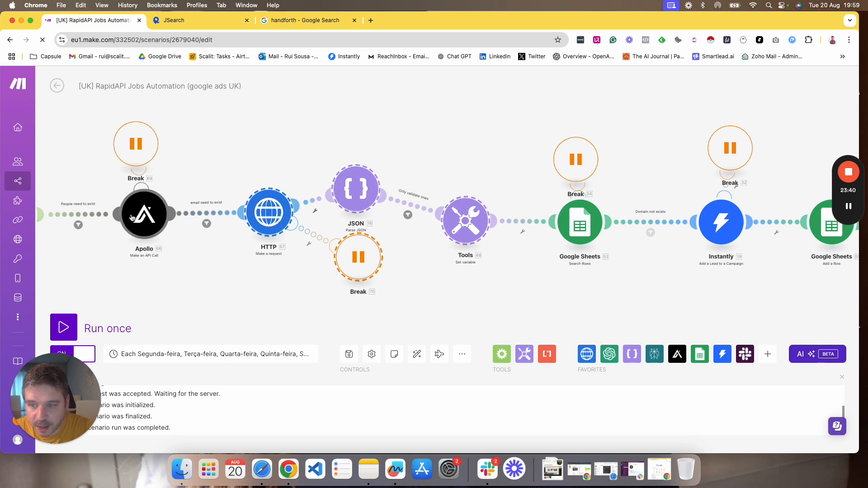
# Review the blocklist spreadsheet, website sheet and filter settings of the Google Sheets Search Rows module, and close it
pyautogui.moveTo(660, 290); pyautogui.dragTo(426, 280)
pyautogui.click(353, 225)
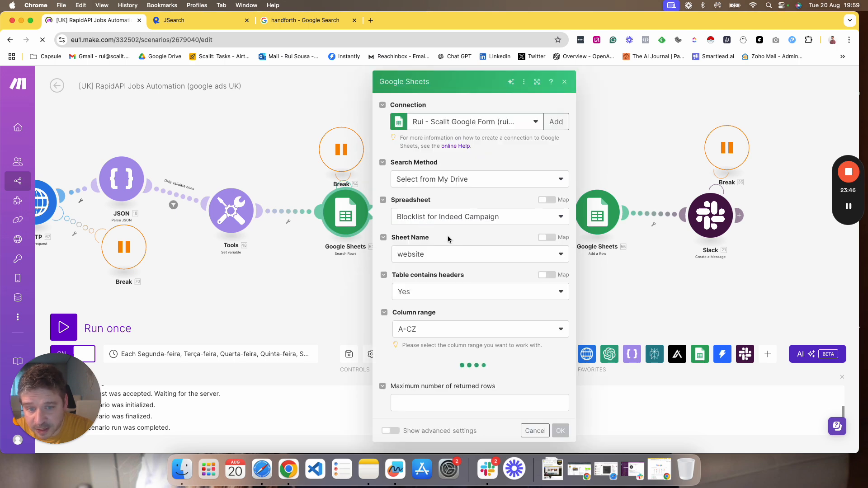
pyautogui.scroll(-4, 430, 258)
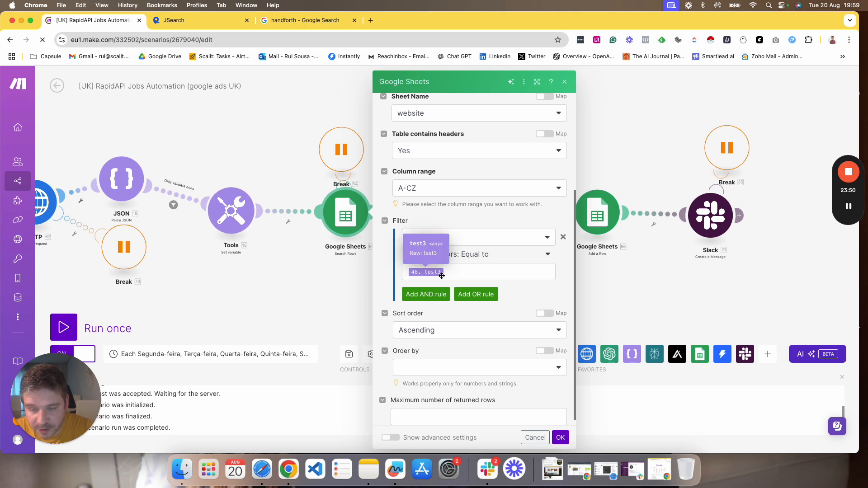
pyautogui.click(316, 294)
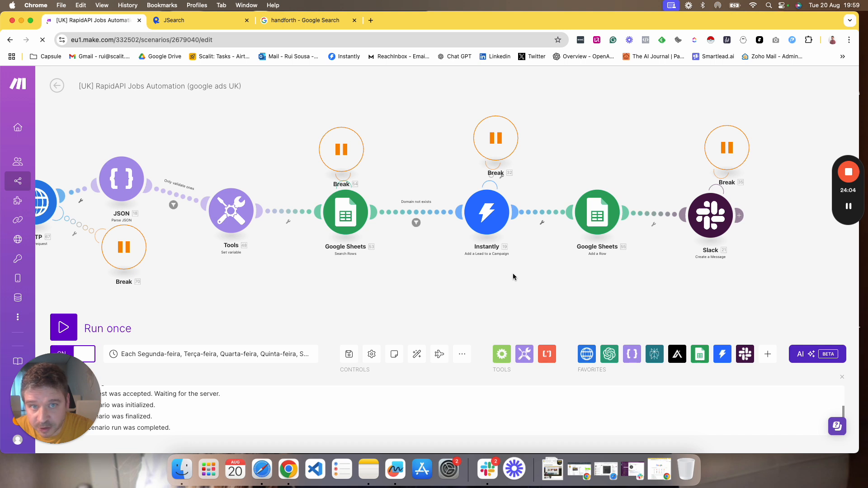
# Review the Instantly module's campaign, its lead field mappings and its custom variable
pyautogui.hscroll(3, 370, 158)
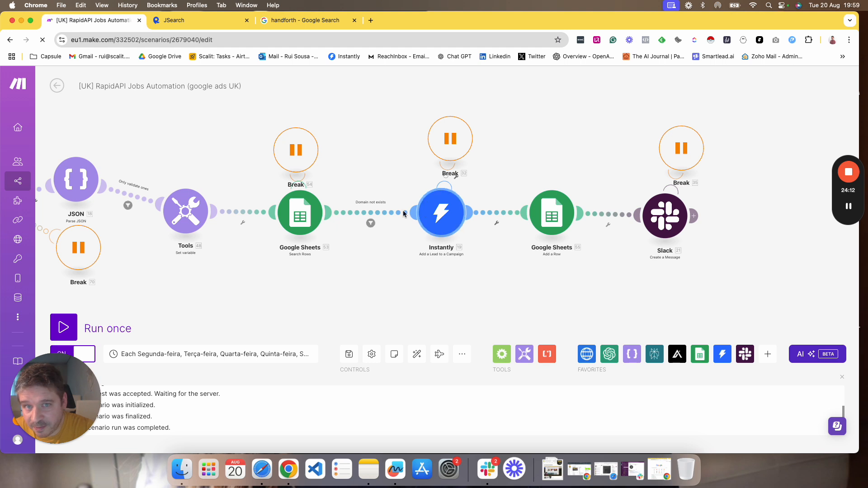
pyautogui.moveTo(465, 314); pyautogui.dragTo(333, 307)
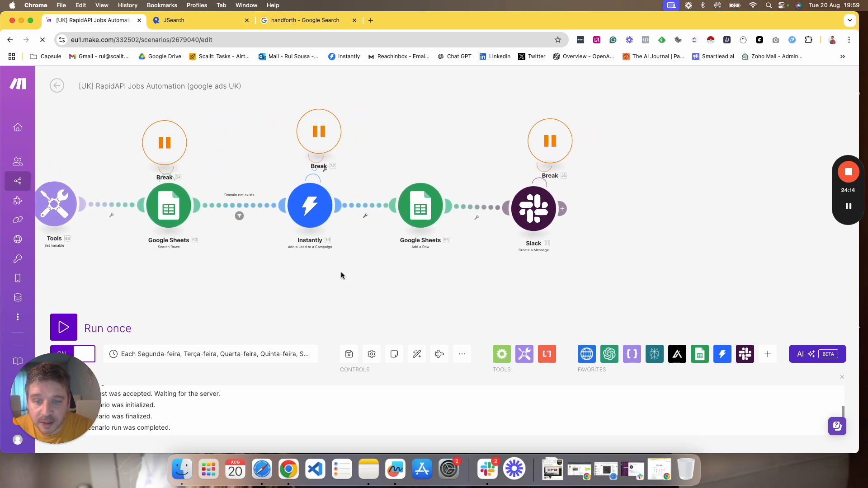
pyautogui.click(315, 212)
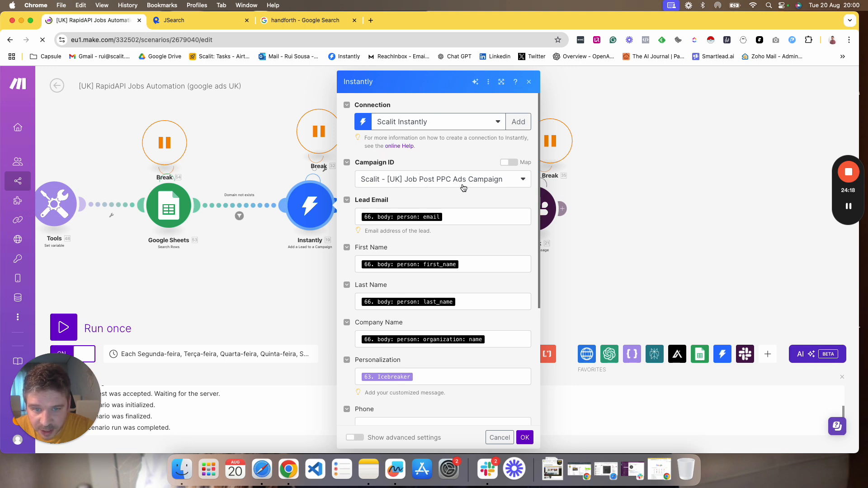
pyautogui.scroll(-1, 430, 190)
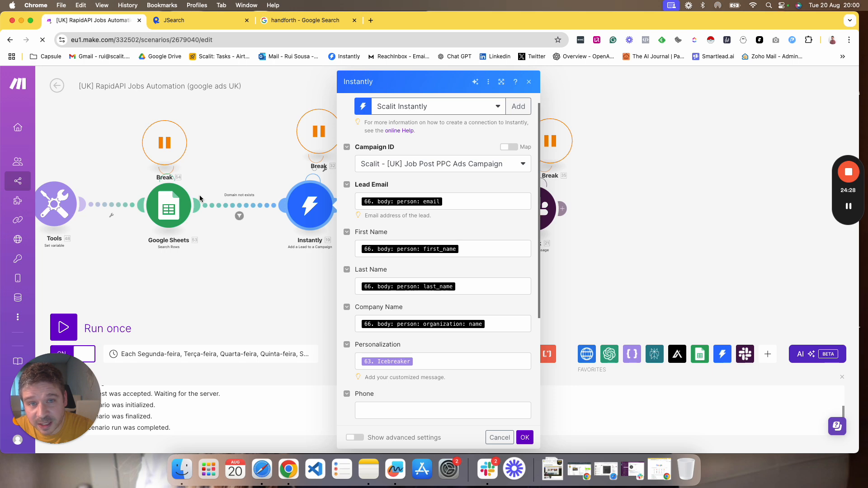
pyautogui.scroll(-3, 432, 204)
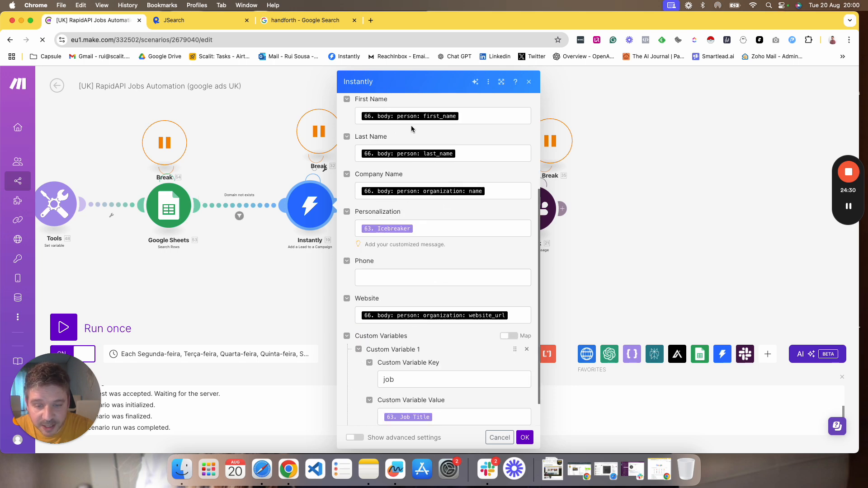
pyautogui.scroll(-1, 438, 298)
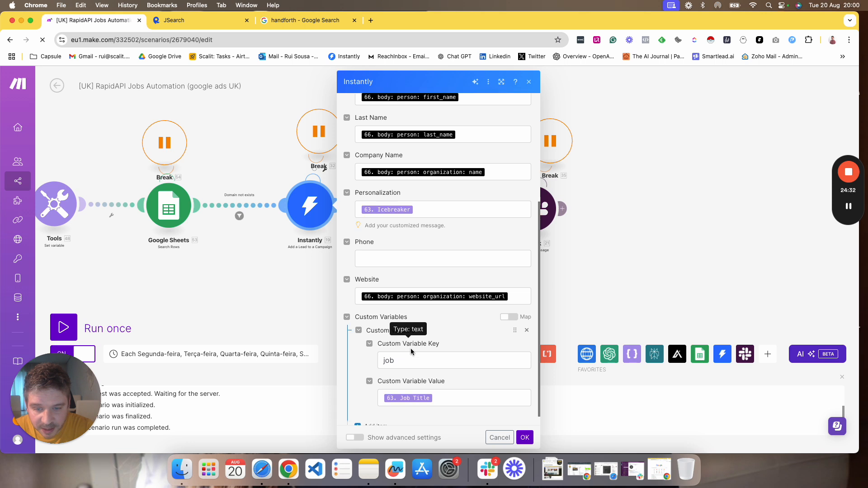
pyautogui.scroll(-1, 411, 350)
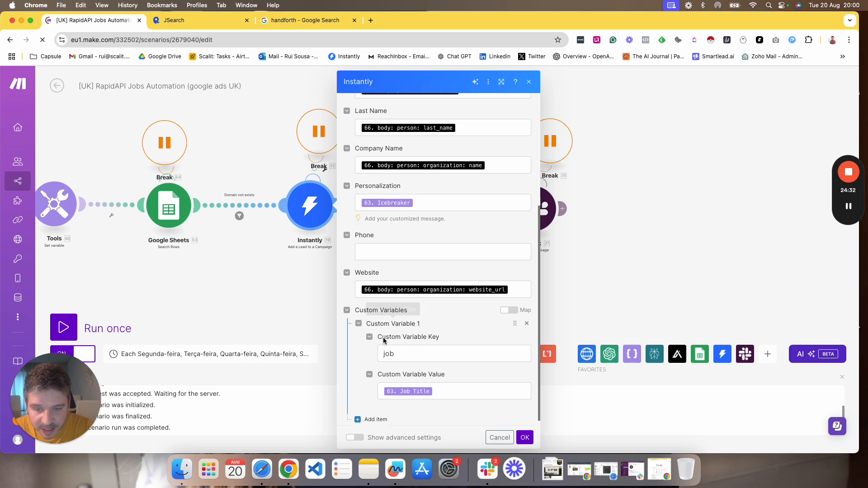
# Check the Instantly module's job custom variable key, recheck the lead mappings, and confirm the module
pyautogui.click(399, 354)
pyautogui.click(344, 356)
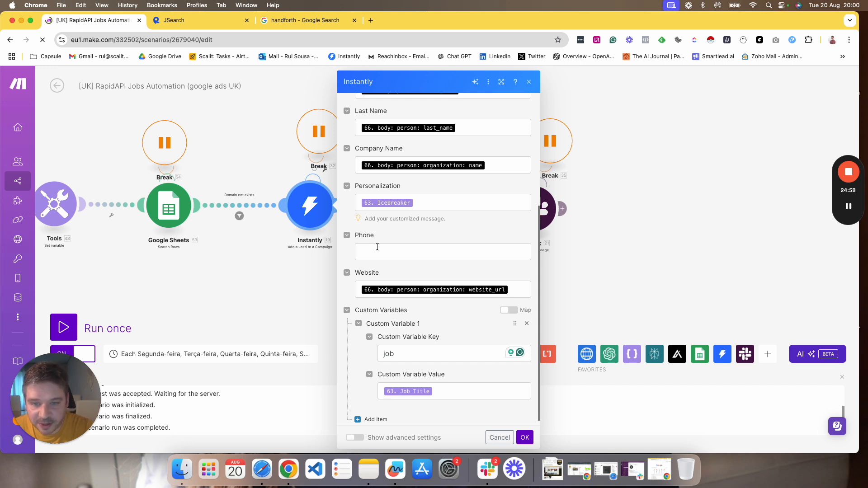
pyautogui.scroll(5, 434, 325)
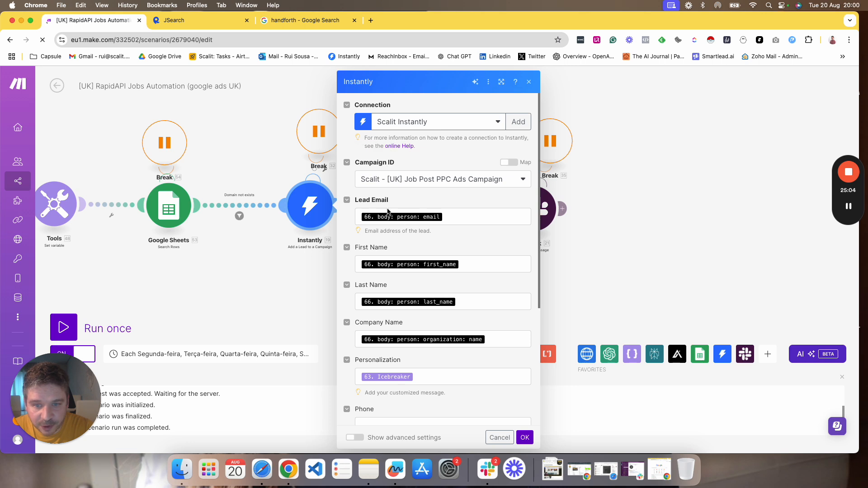
pyautogui.scroll(-2, 387, 144)
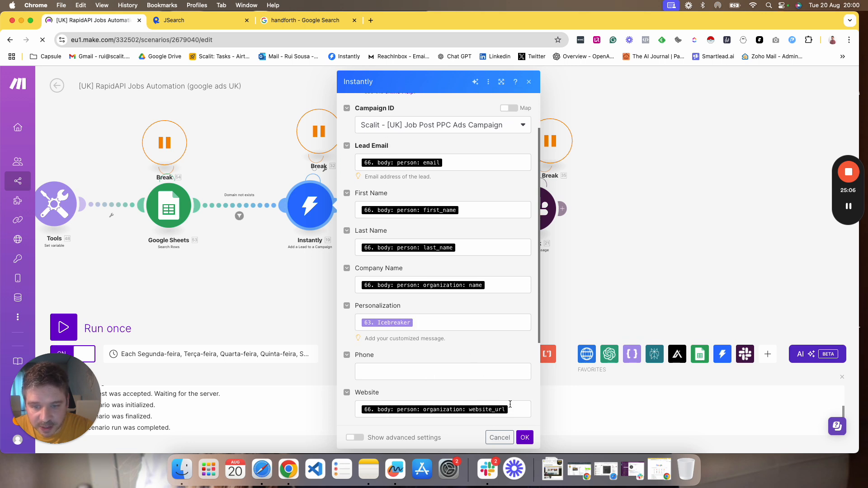
pyautogui.click(524, 439)
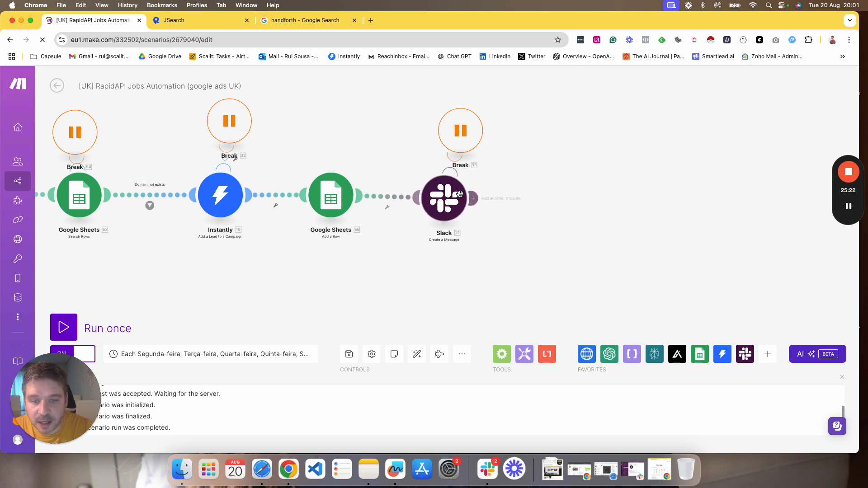
# Switch to Slack to view the new lead notification in the nt-indeed channel, and return to the Make scenario
pyautogui.click(488, 469)
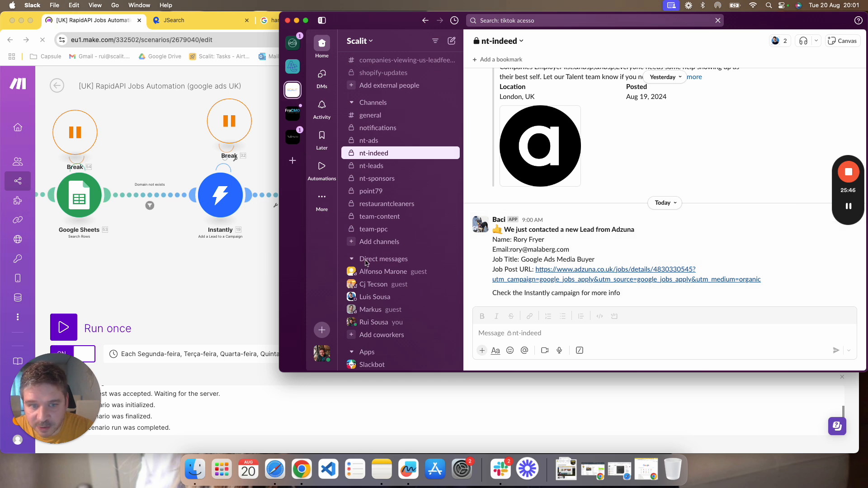
pyautogui.click(198, 289)
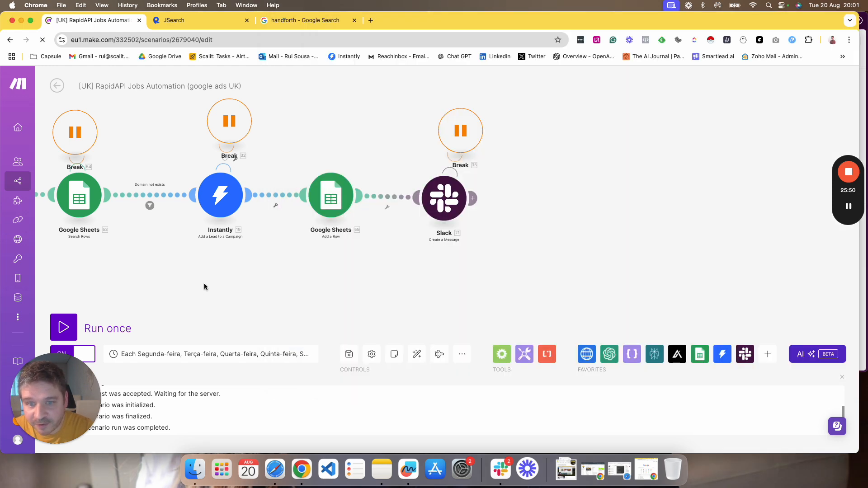
# Bring the whole scenario into view and run it once
pyautogui.moveTo(205, 283); pyautogui.dragTo(390, 291)
pyautogui.scroll(2, 359, 294)
pyautogui.scroll(-5, 278, 296)
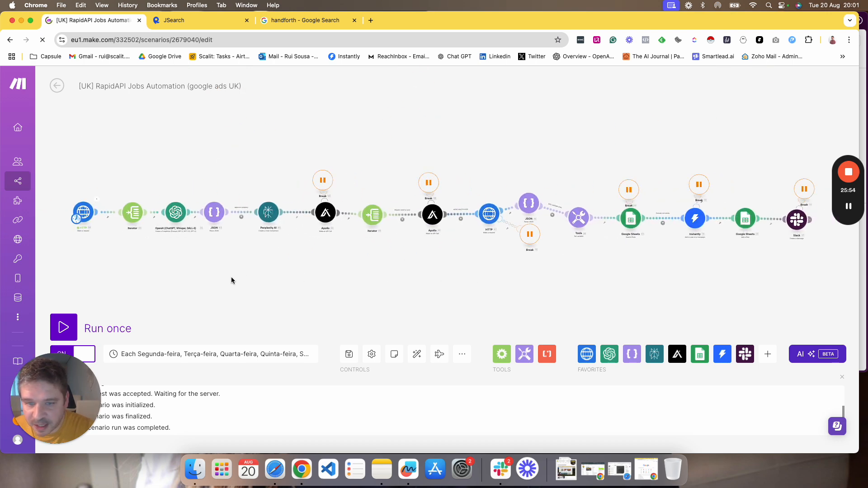
pyautogui.moveTo(216, 275); pyautogui.dragTo(258, 275)
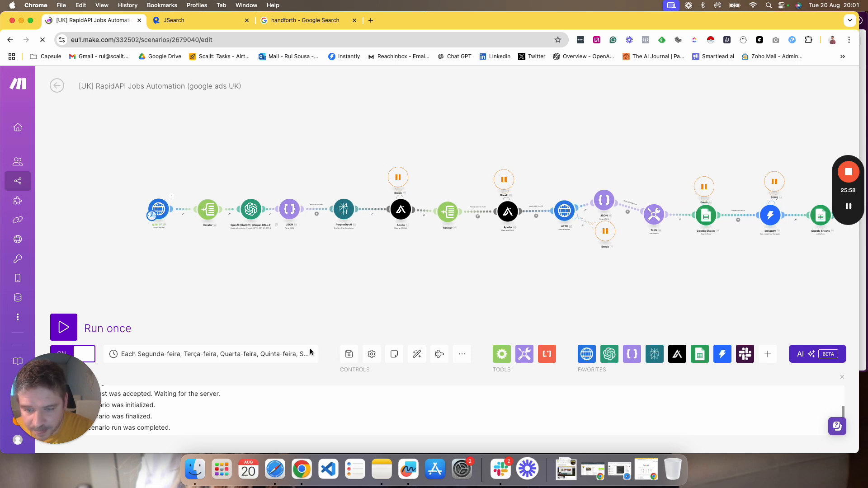
pyautogui.click(63, 327)
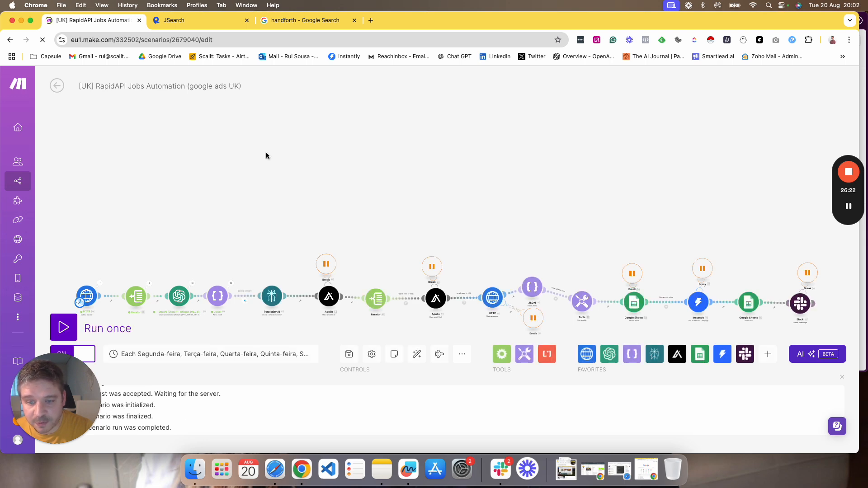
# Inspect the approval and justification in Operation 1 of the JSON module's run results, and close the results
pyautogui.scroll(5, 278, 158)
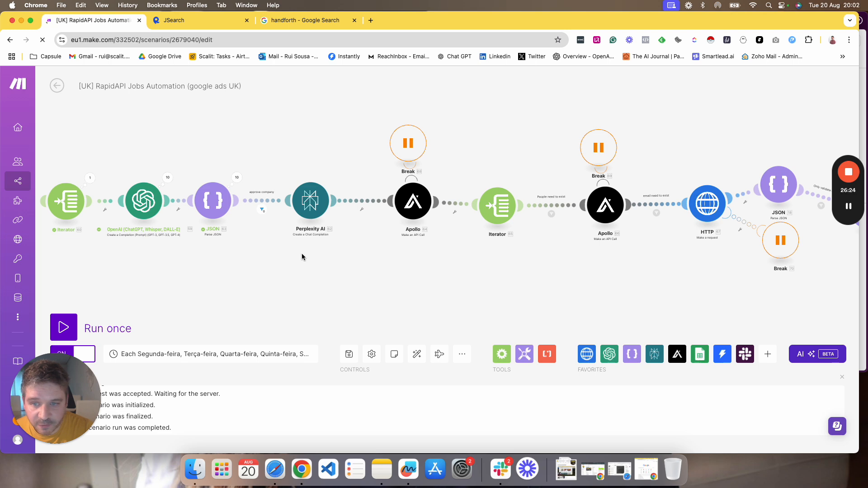
pyautogui.scroll(2, 302, 253)
pyautogui.moveTo(207, 234); pyautogui.dragTo(330, 245)
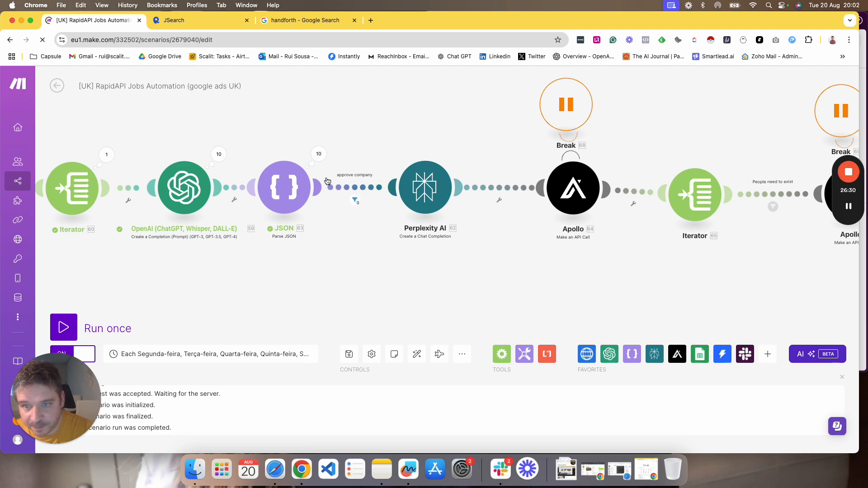
pyautogui.click(319, 155)
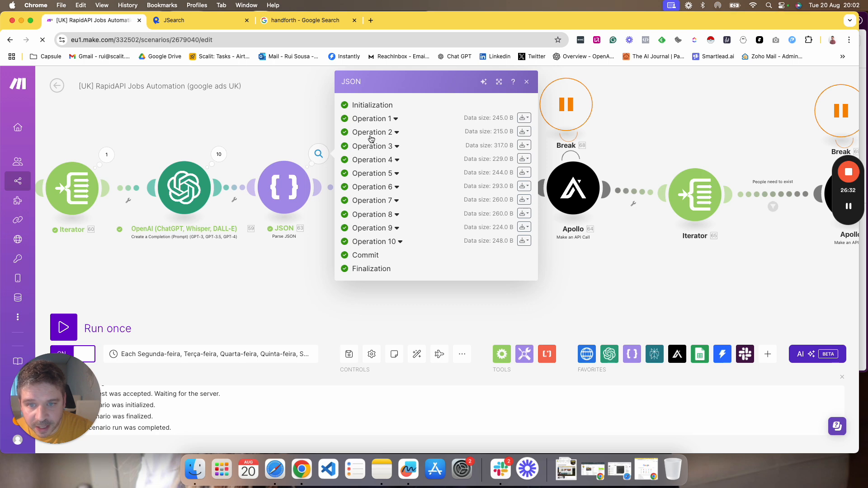
pyautogui.click(395, 118)
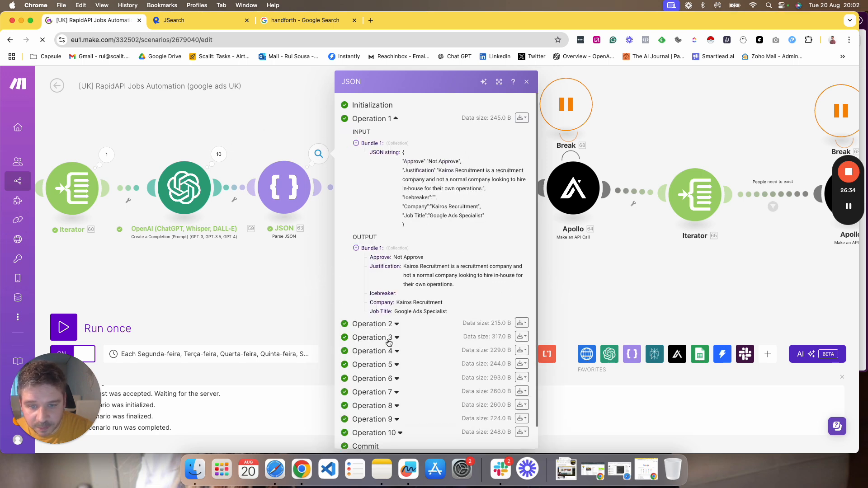
pyautogui.moveTo(443, 170); pyautogui.dragTo(497, 182)
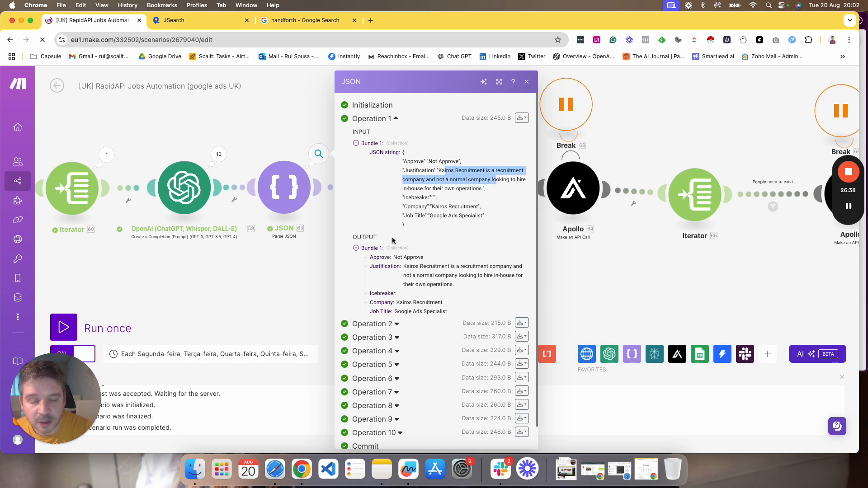
pyautogui.click(268, 274)
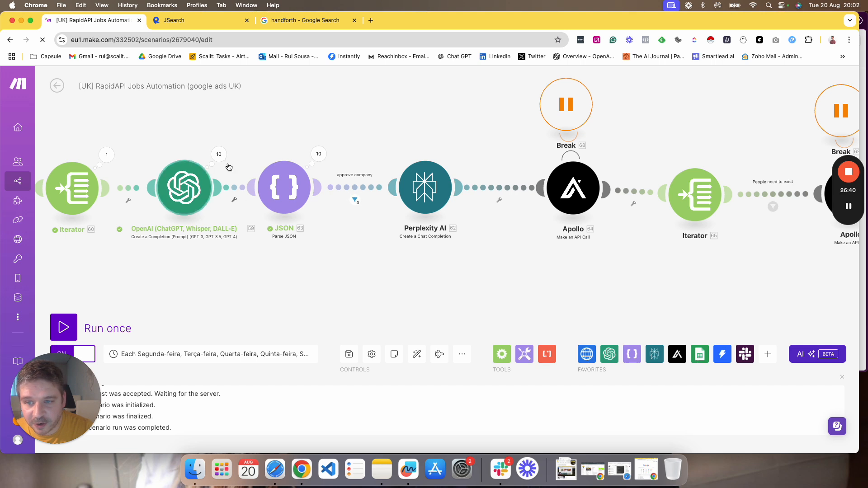
# Inspect the "approve company" filter's bundles and the justification in the JSON module's Operation 2, and close the results
pyautogui.click(354, 201)
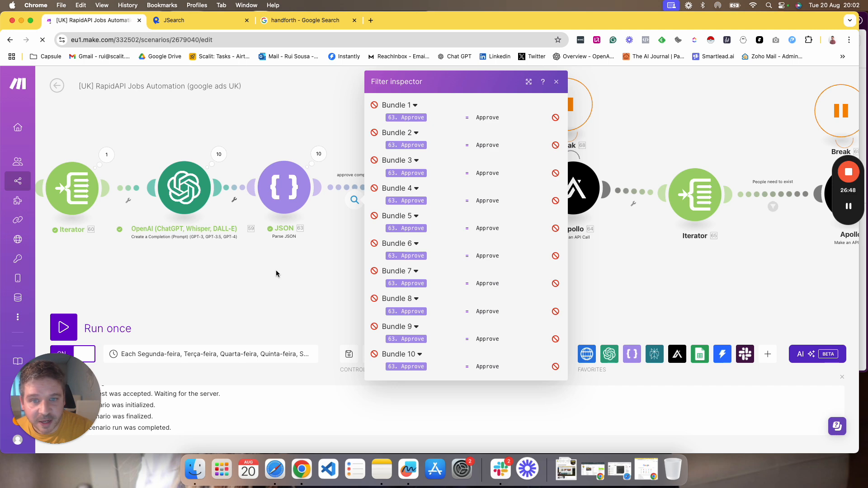
pyautogui.click(318, 153)
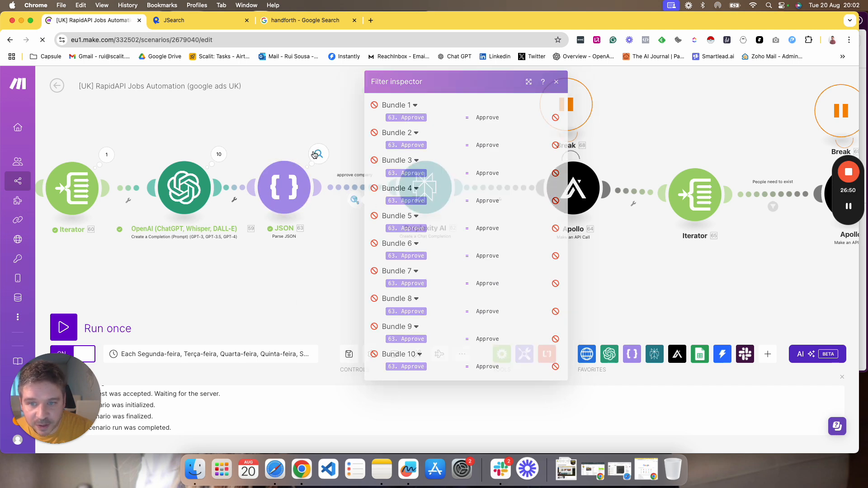
pyautogui.click(372, 133)
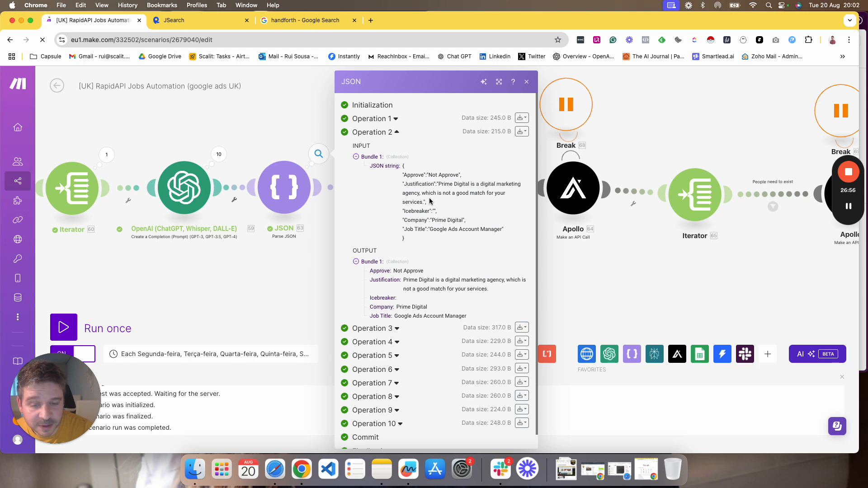
pyautogui.click(290, 276)
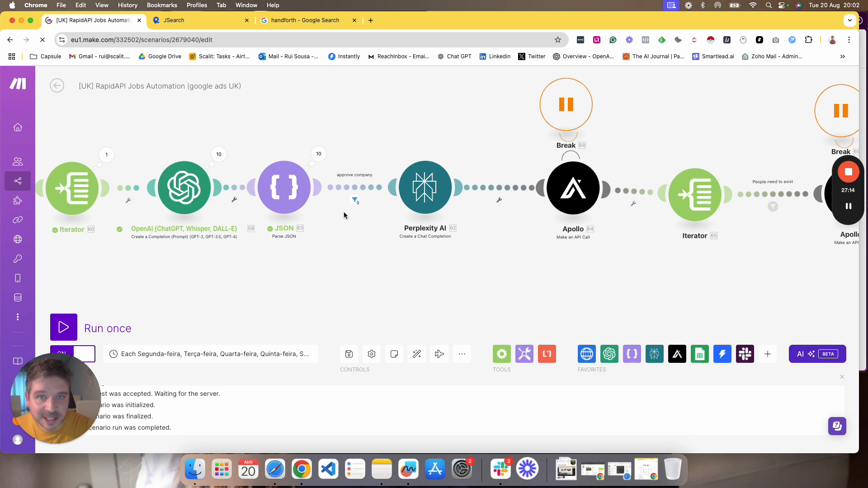
# Look over the scenario's module chain from the initial HTTP request through the Apollo and email validation modules
pyautogui.moveTo(265, 276); pyautogui.dragTo(474, 268)
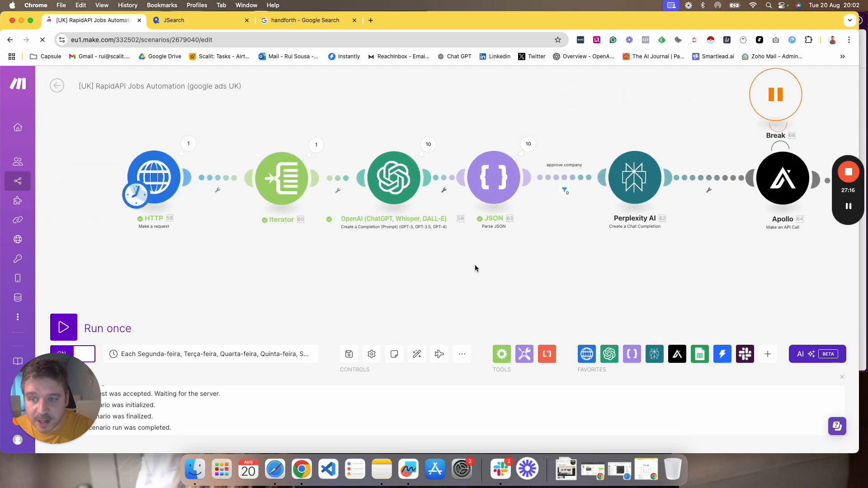
pyautogui.scroll(-3, 437, 276)
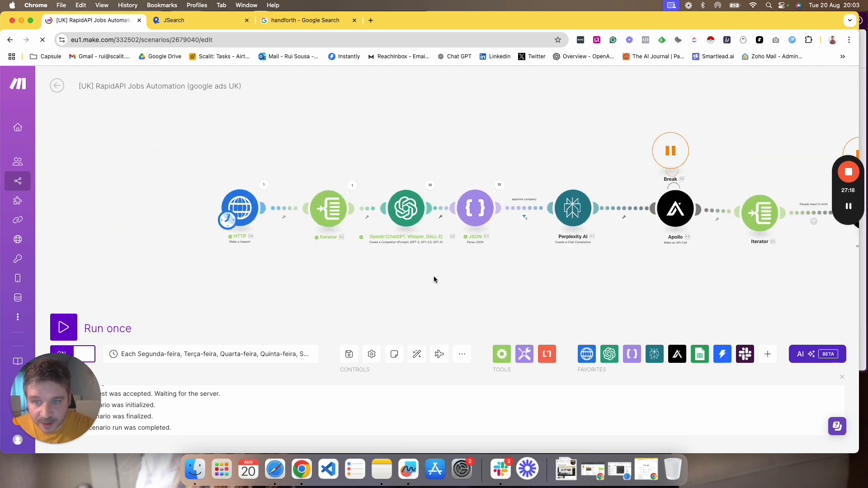
pyautogui.moveTo(416, 285); pyautogui.dragTo(367, 283)
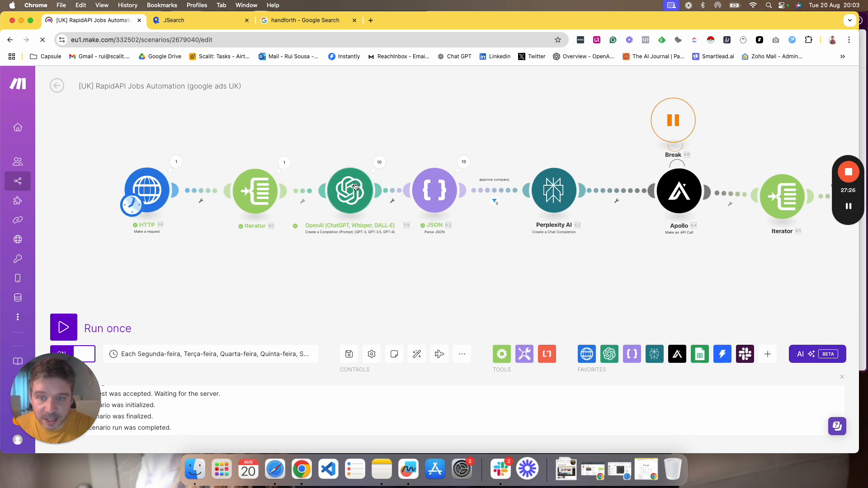
pyautogui.hscroll(4, 430, 246)
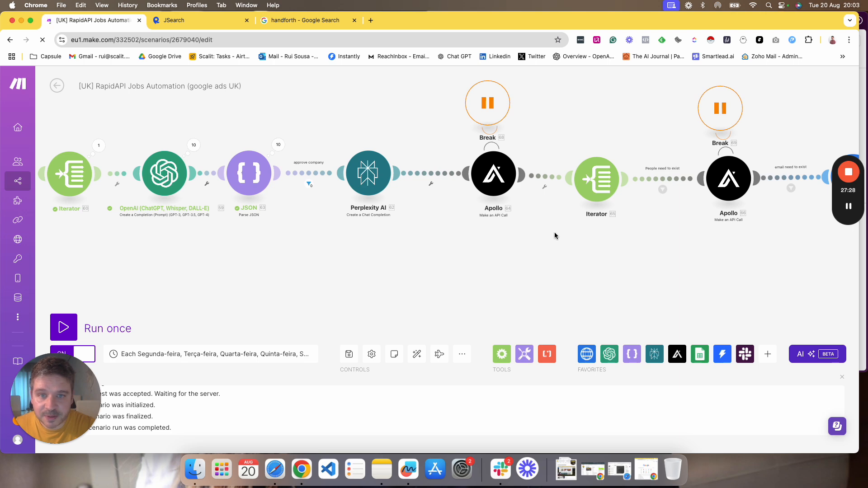
pyautogui.hscroll(5, 554, 231)
pyautogui.hscroll(3, 330, 237)
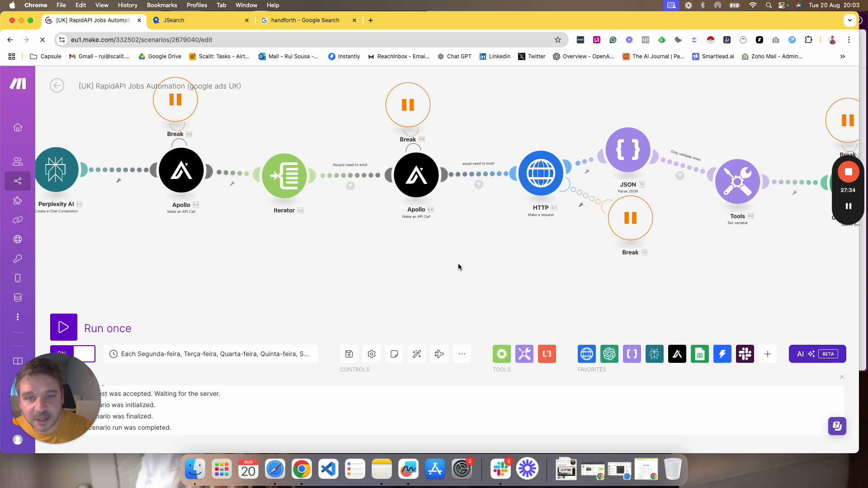
pyautogui.moveTo(213, 265); pyautogui.dragTo(554, 271)
pyautogui.hscroll(-5, 554, 271)
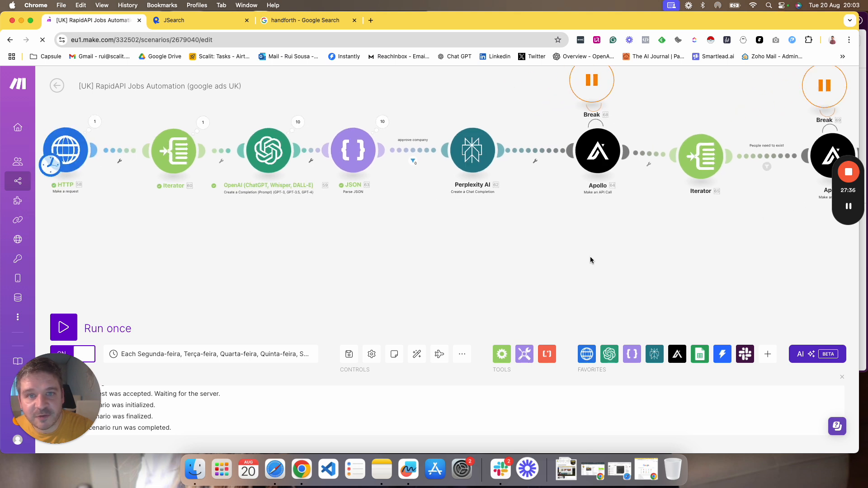